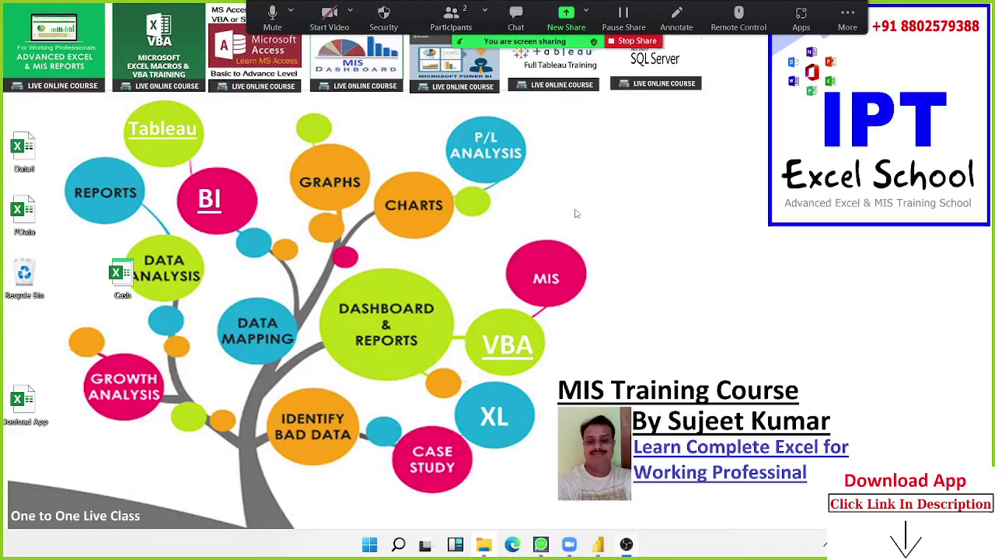
Bring the Power BI Desktop window with its blank untitled report to the front
{"action": "left_click", "coordinate": [596, 543]}
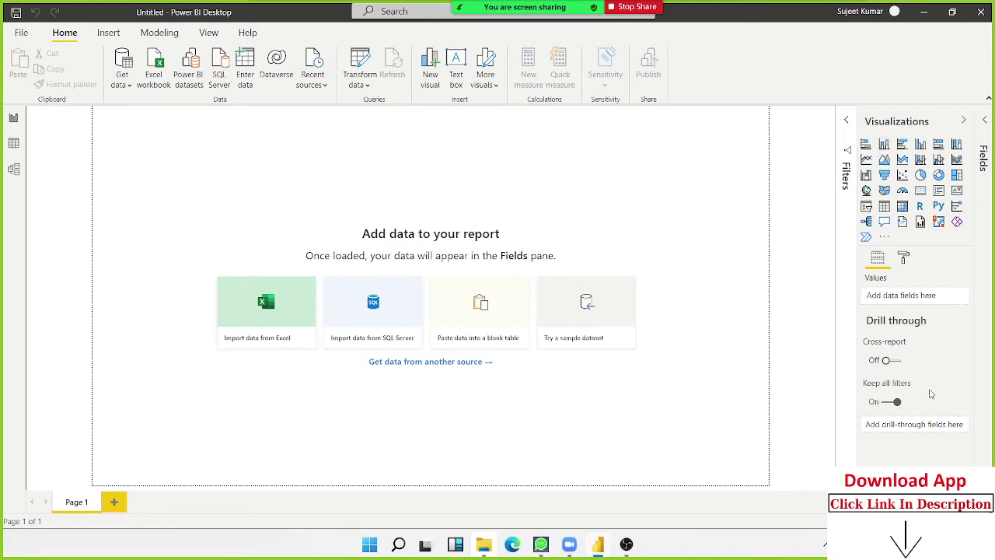
Start an Excel data import and browse the Downloads folder for the workbook
{"action": "left_click", "coordinate": [288, 302]}
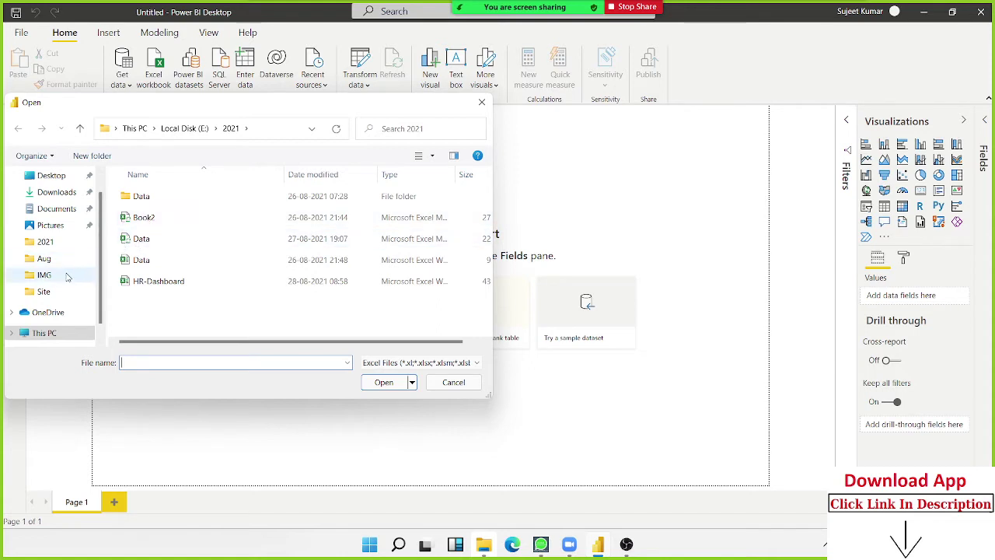
{"action": "left_click", "coordinate": [56, 192]}
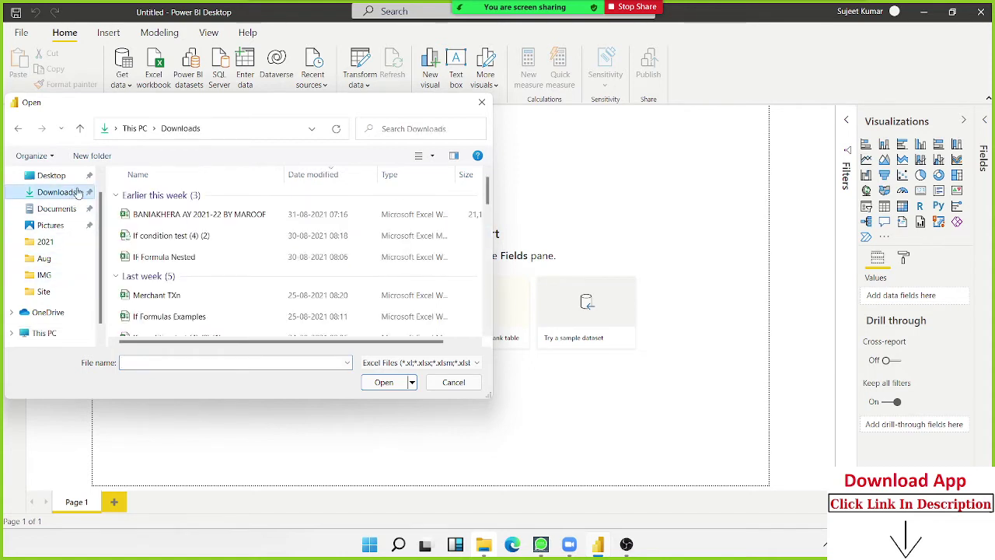
{"action": "scroll", "coordinate": [186, 224], "scroll_direction": "down", "scroll_amount": 3}
{"action": "scroll", "coordinate": [193, 264], "scroll_direction": "down", "scroll_amount": 2}
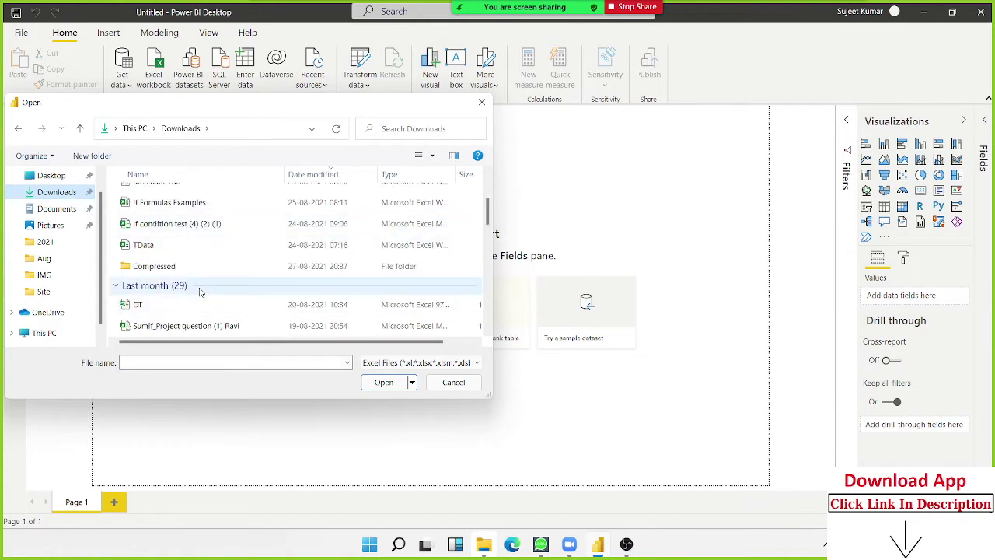
{"action": "scroll", "coordinate": [201, 283], "scroll_direction": "up", "scroll_amount": 2}
{"action": "scroll", "coordinate": [202, 273], "scroll_direction": "up", "scroll_amount": 2}
{"action": "scroll", "coordinate": [204, 256], "scroll_direction": "down", "scroll_amount": 2}
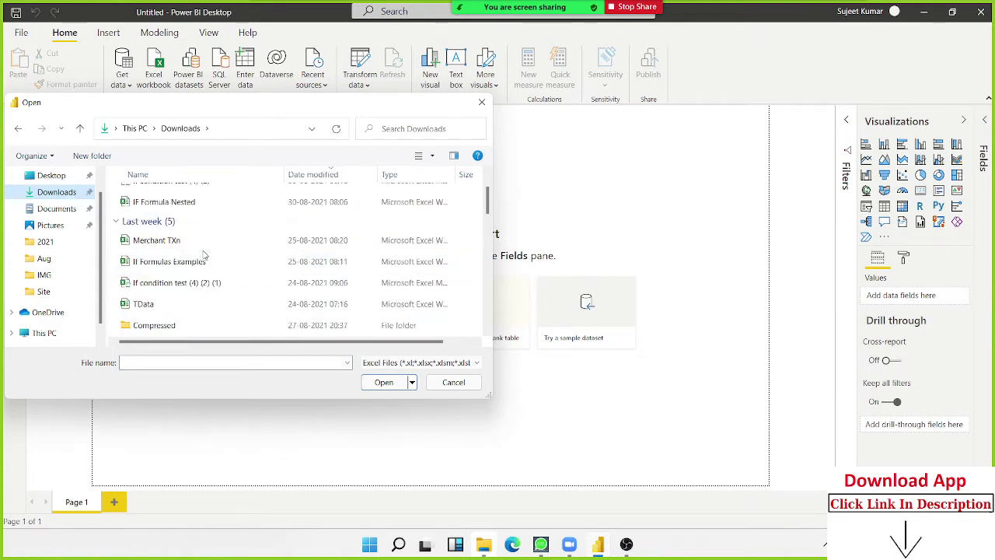
{"action": "scroll", "coordinate": [204, 256], "scroll_direction": "down", "scroll_amount": 1}
{"action": "scroll", "coordinate": [206, 253], "scroll_direction": "down", "scroll_amount": 1}
{"action": "scroll", "coordinate": [206, 251], "scroll_direction": "down", "scroll_amount": 3}
{"action": "scroll", "coordinate": [206, 247], "scroll_direction": "down", "scroll_amount": 1}
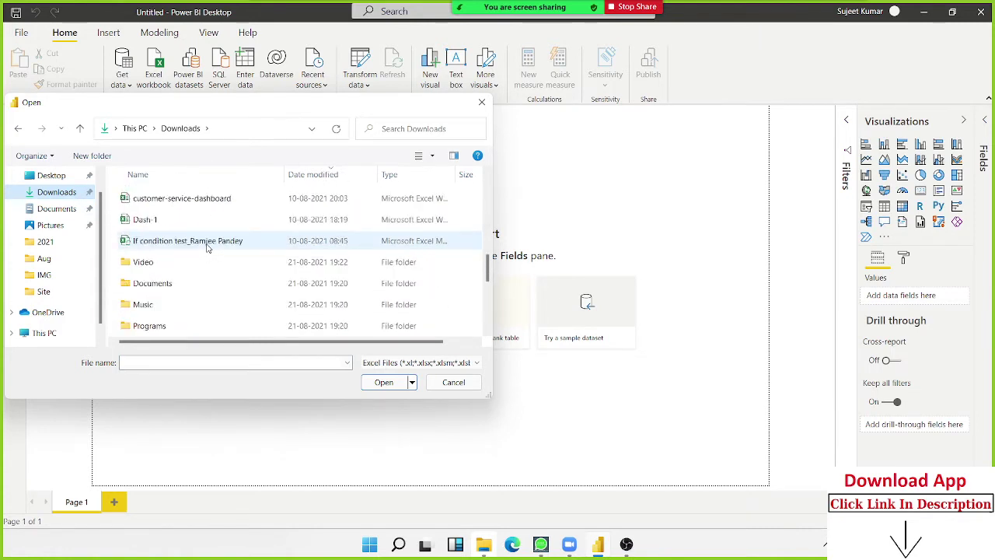
Open the Data1 workbook from the Desktop folder
{"action": "left_click", "coordinate": [78, 175]}
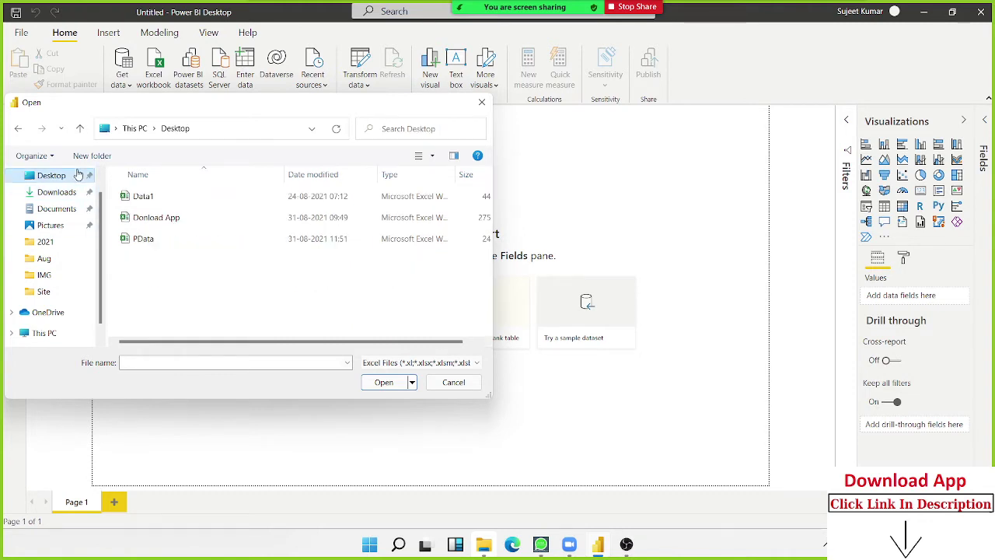
{"action": "left_click", "coordinate": [142, 197]}
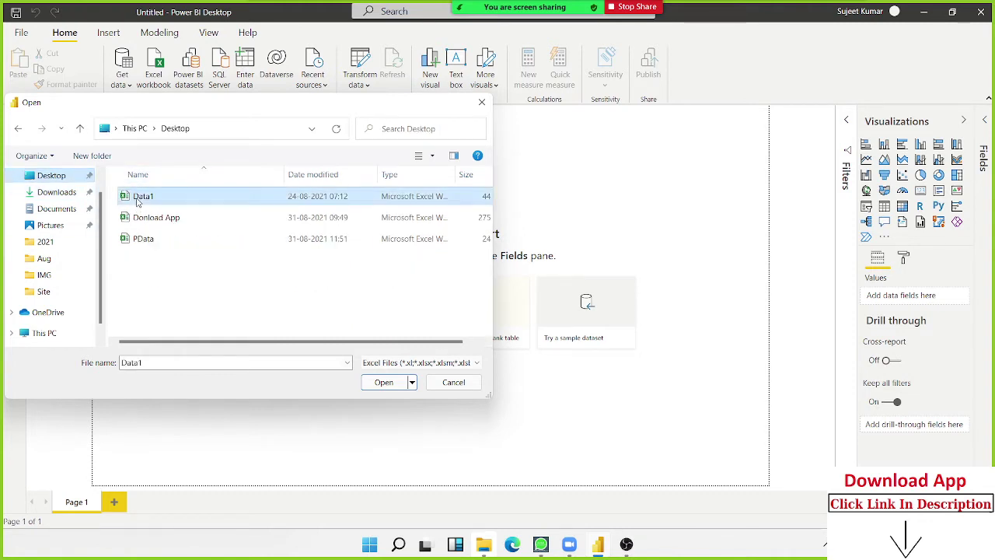
{"action": "left_click", "coordinate": [383, 382]}
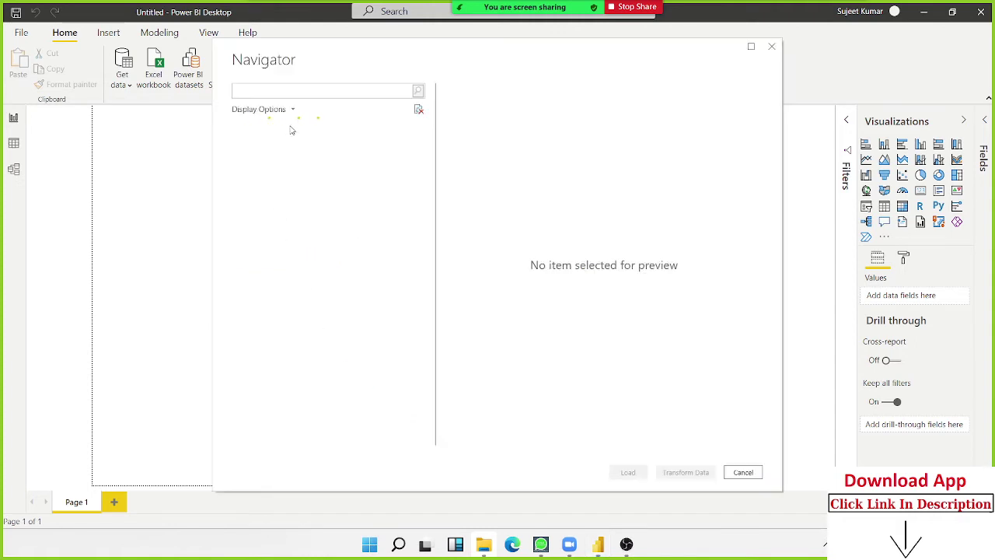
Preview and tick Table1 in the Navigator, then load it
{"action": "left_click", "coordinate": [277, 148]}
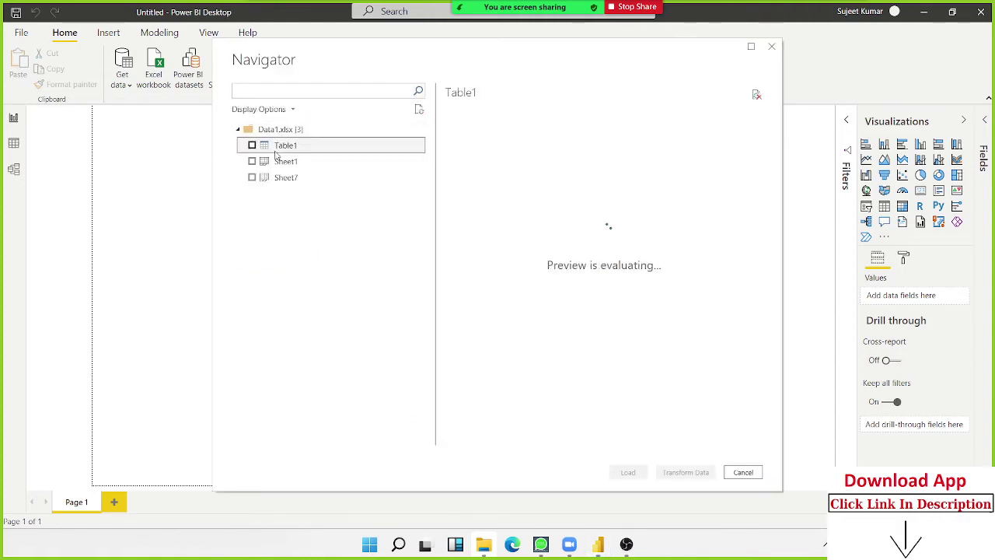
{"action": "left_click", "coordinate": [251, 145]}
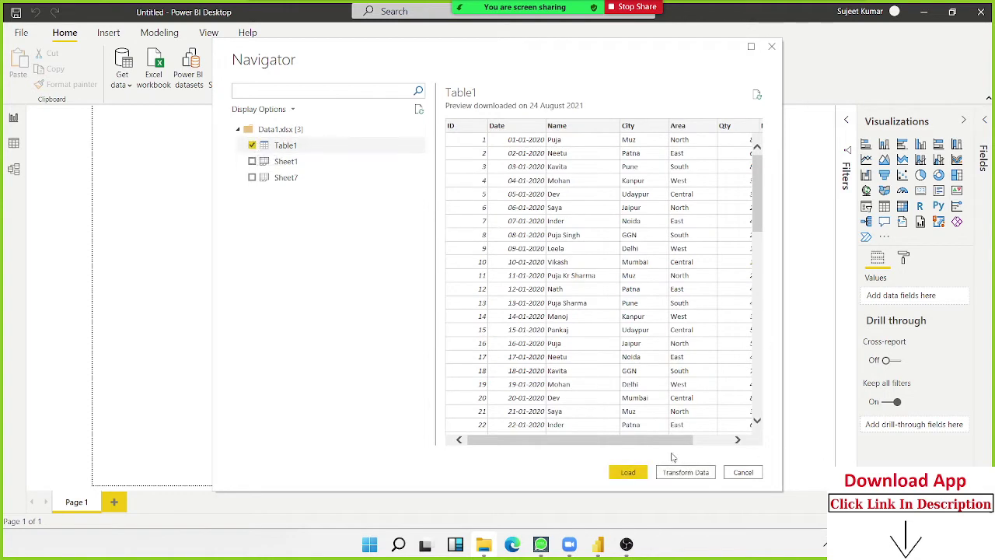
{"action": "left_click", "coordinate": [638, 471]}
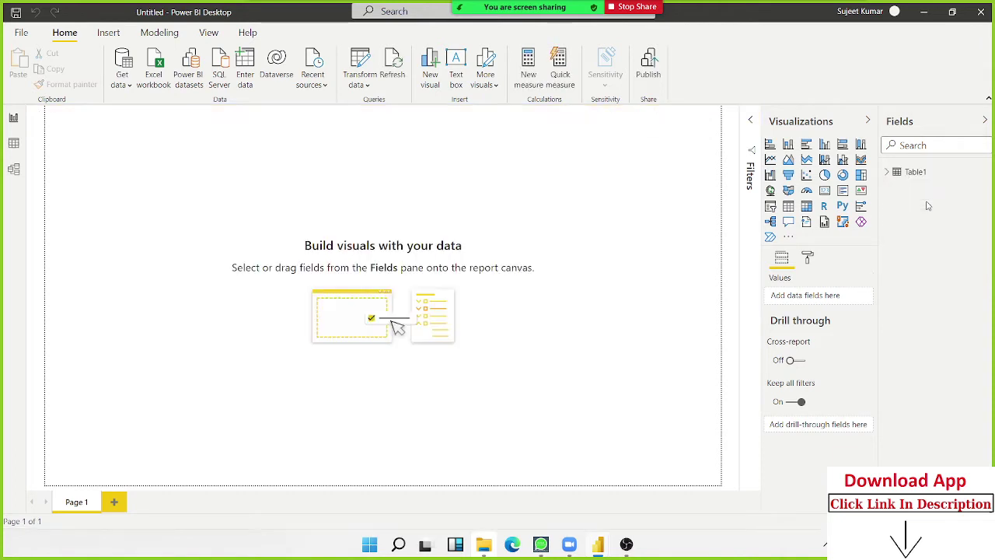
Expand Table1 to list Area, City, Date, ID, MRP, Name, Qty and select the ID field
{"action": "left_click", "coordinate": [894, 177]}
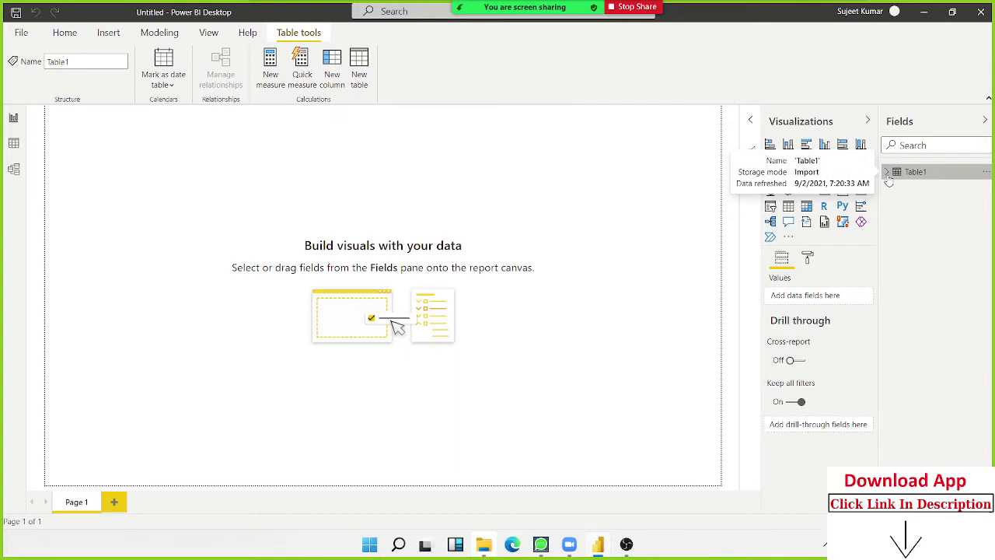
{"action": "left_click", "coordinate": [887, 174]}
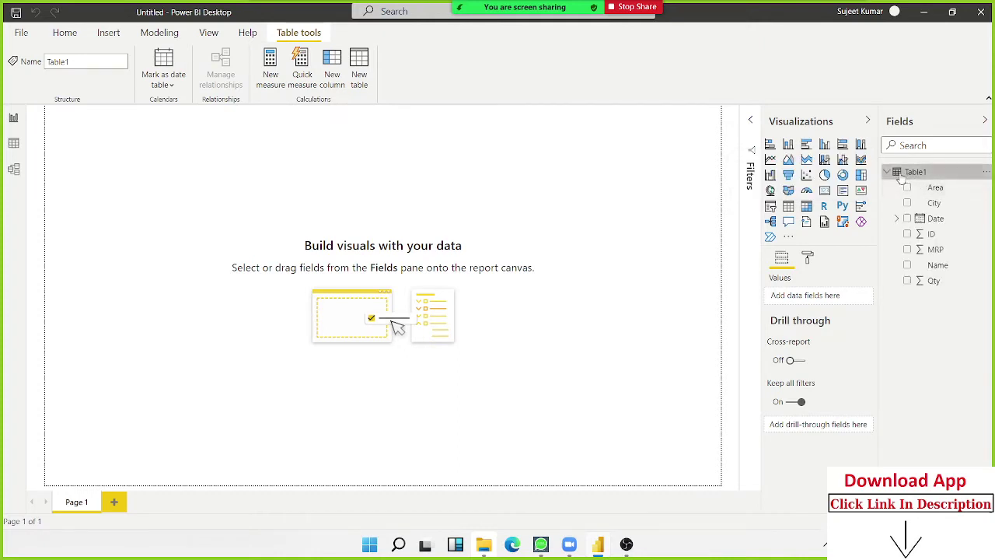
{"action": "left_click", "coordinate": [887, 175]}
{"action": "left_click", "coordinate": [886, 174]}
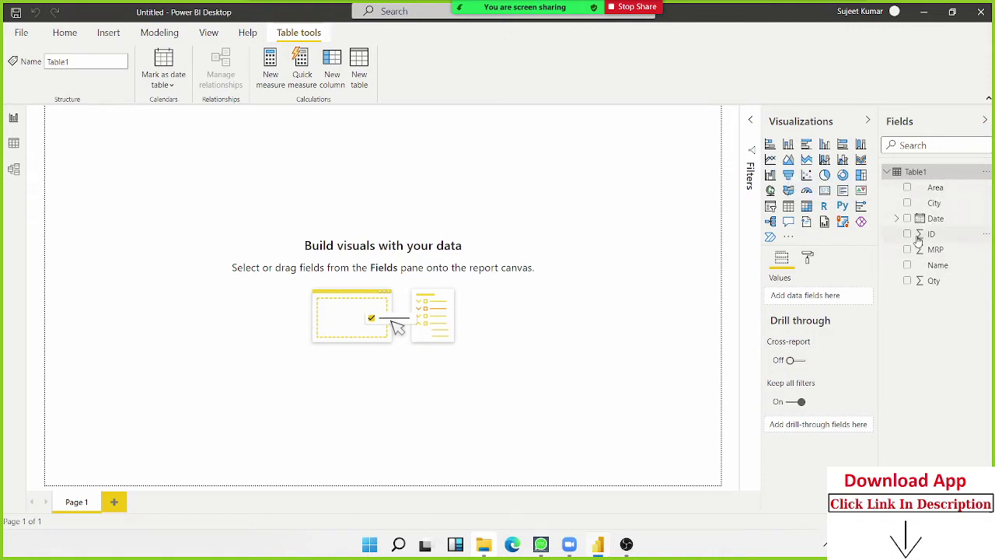
{"action": "left_click", "coordinate": [921, 234]}
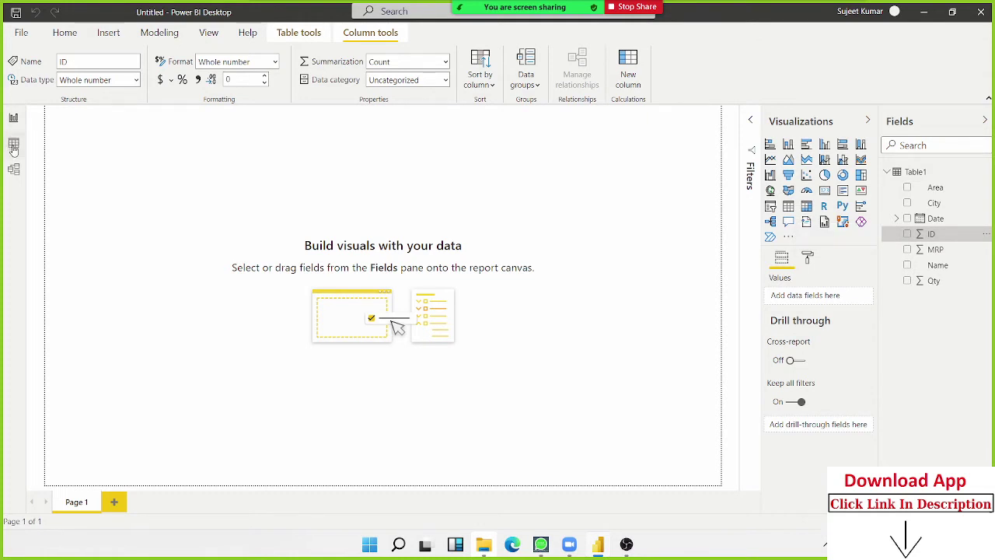
In Data view, set the ID column's data type from Whole number to Text, then return to Report view
{"action": "left_click", "coordinate": [13, 143]}
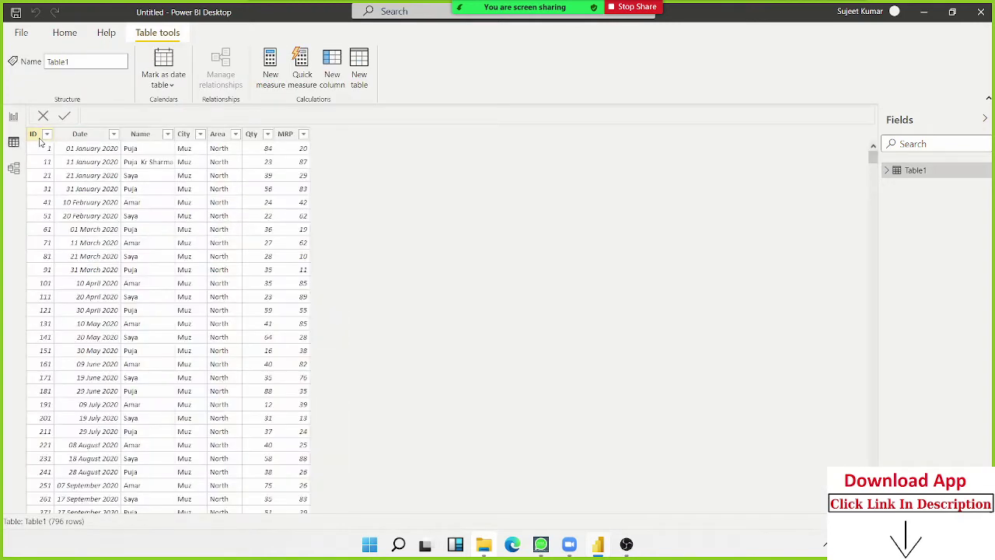
{"action": "left_click", "coordinate": [35, 134]}
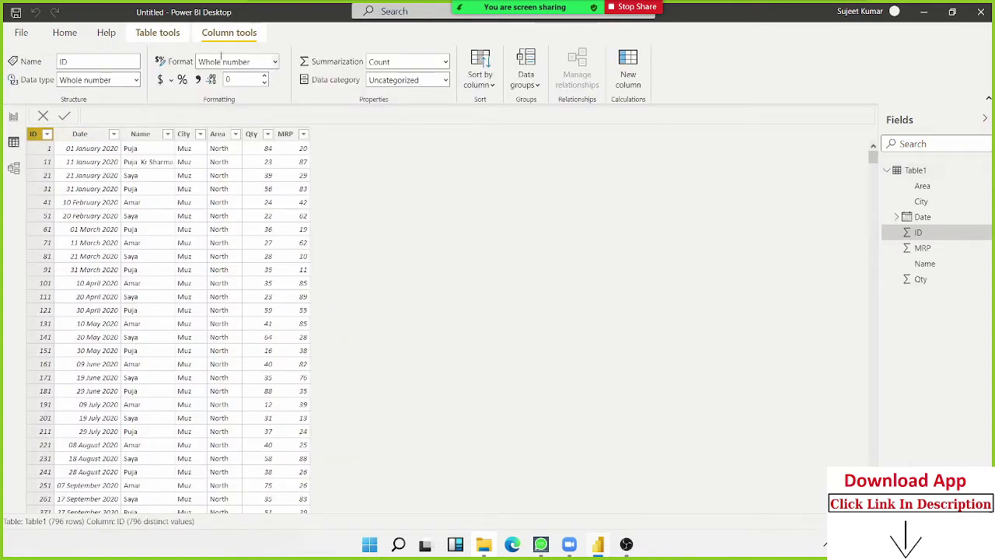
{"action": "left_click", "coordinate": [276, 62]}
{"action": "left_click", "coordinate": [277, 63]}
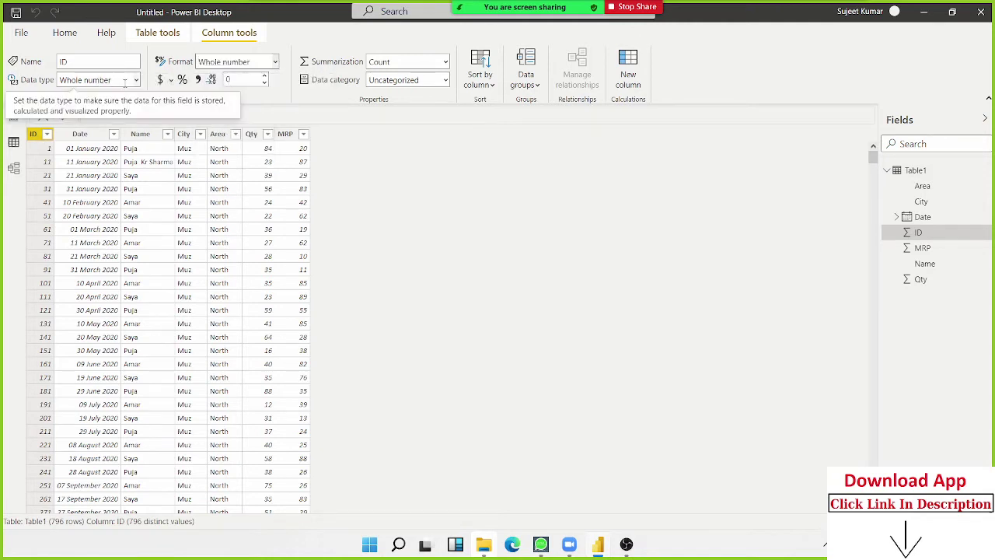
{"action": "left_click", "coordinate": [137, 80]}
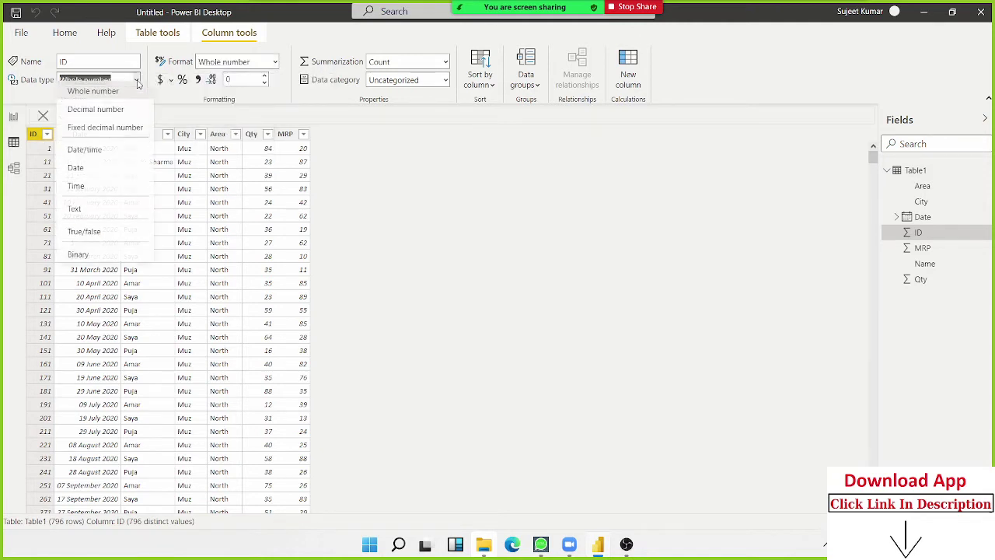
{"action": "left_click", "coordinate": [82, 222]}
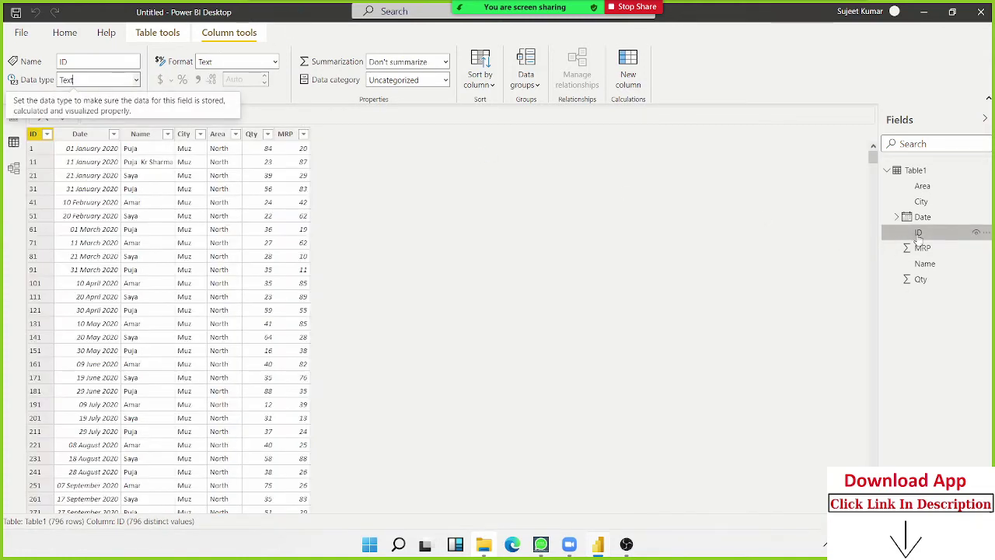
{"action": "left_click", "coordinate": [13, 118]}
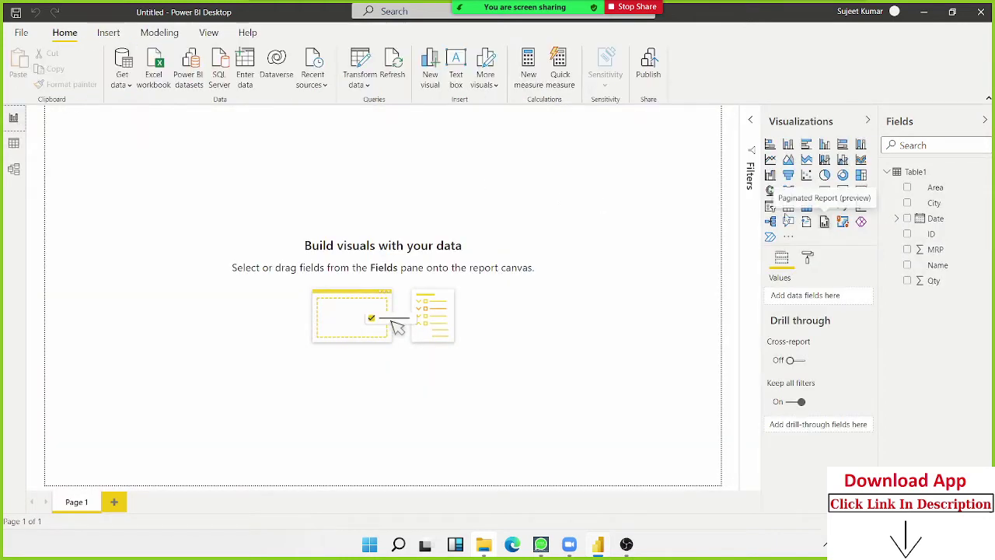
Rename the Page 1 tab to 'Report-1'
{"action": "double_click", "coordinate": [86, 505]}
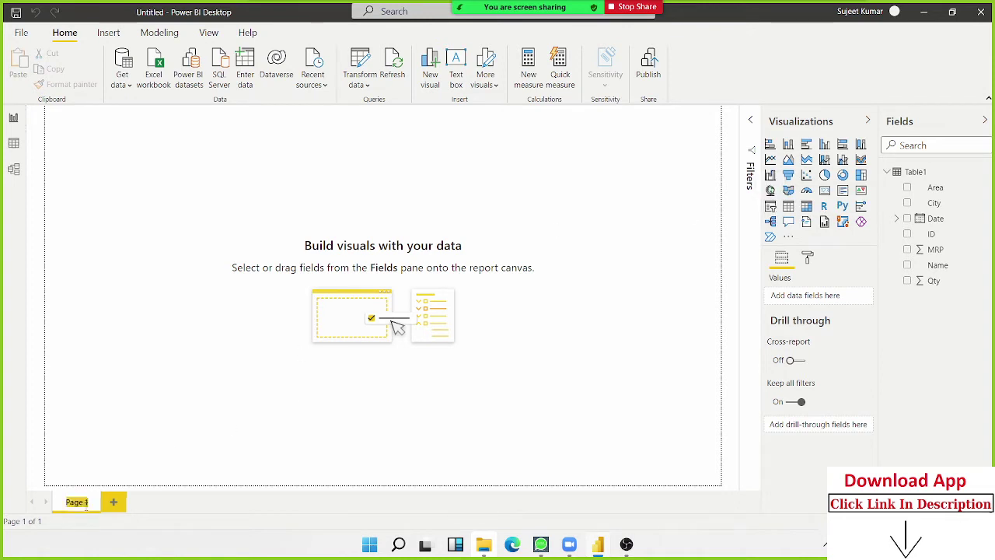
{"action": "type", "text": "Report"}
{"action": "type", "text": "-1"}
{"action": "left_click", "coordinate": [67, 445]}
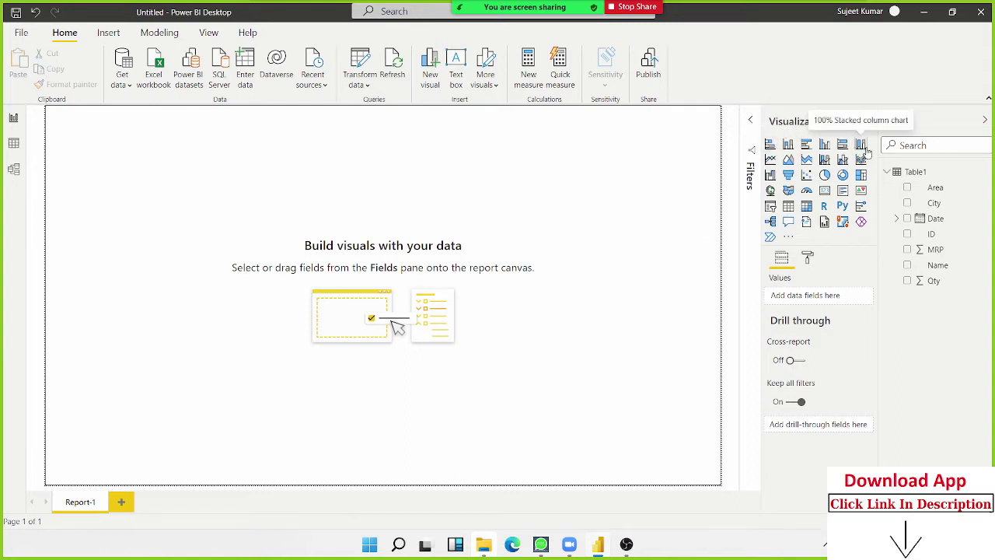
Insert a stacked bar chart, enlarge it, and add Name and Qty to it
{"action": "left_click", "coordinate": [770, 144]}
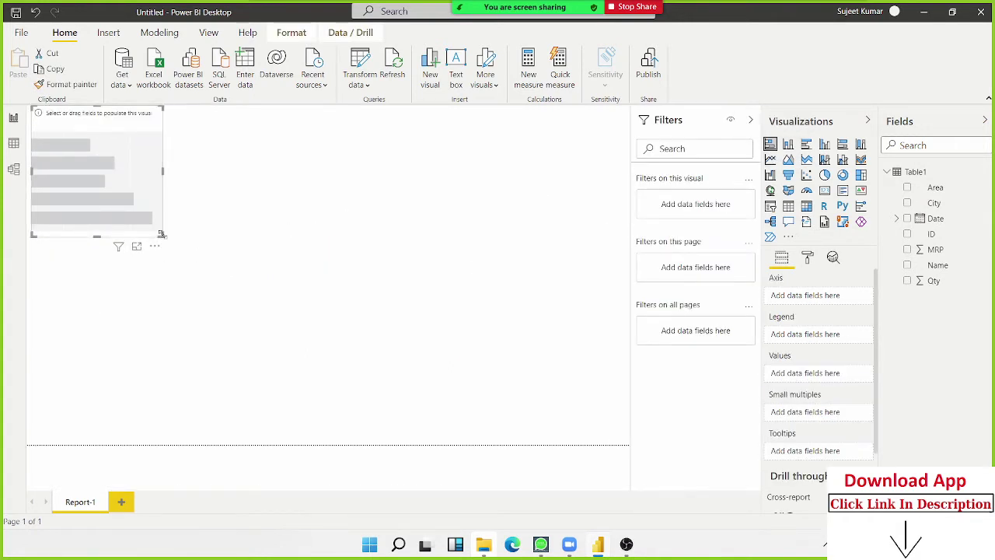
{"action": "mouse_move", "coordinate": [162, 234]}
{"action": "left_mouse_down"}
{"action": "mouse_move", "coordinate": [252, 351]}
{"action": "mouse_move", "coordinate": [164, 274]}
{"action": "left_mouse_up"}
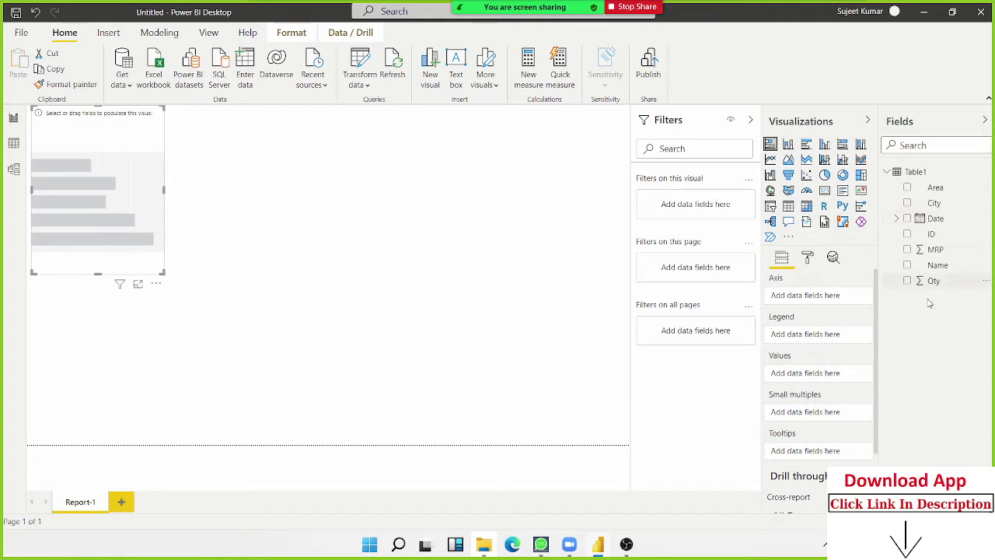
{"action": "left_click_drag", "start_coordinate": [938, 265], "coordinate": [98, 194]}
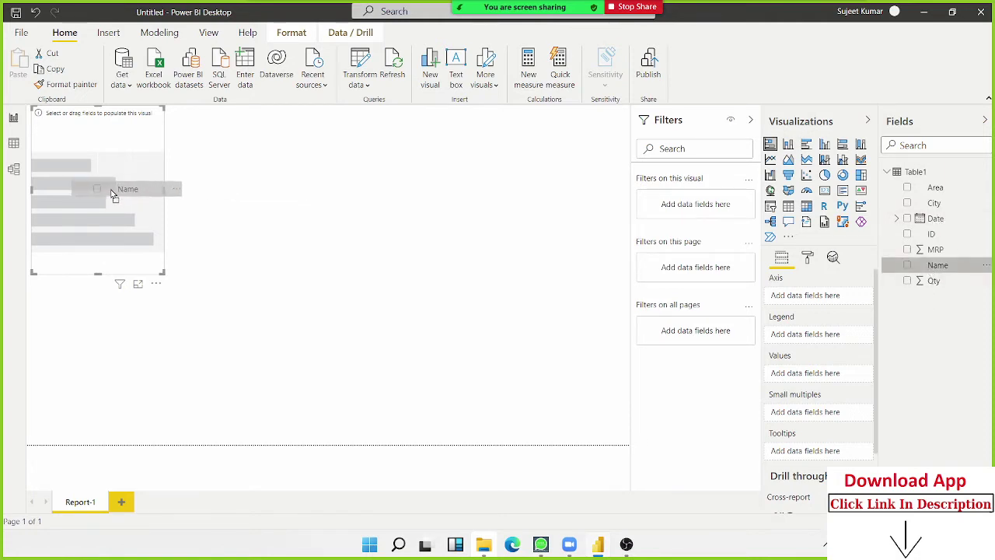
{"action": "left_click_drag", "start_coordinate": [634, 178], "coordinate": [97, 194]}
{"action": "mouse_move", "coordinate": [933, 281]}
{"action": "left_mouse_down"}
{"action": "mouse_move", "coordinate": [136, 236]}
{"action": "mouse_move", "coordinate": [292, 427]}
{"action": "left_mouse_up"}
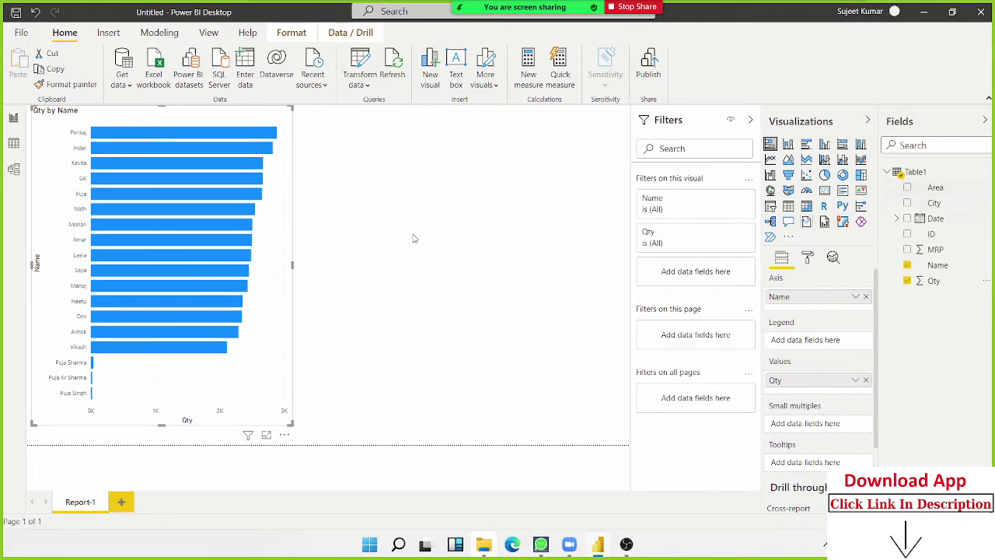
Add Name to the chart as the legend and highlight Inder's bar
{"action": "mouse_move", "coordinate": [240, 228]}
{"action": "mouse_move", "coordinate": [937, 265]}
{"action": "left_mouse_down"}
{"action": "mouse_move", "coordinate": [167, 170]}
{"action": "mouse_move", "coordinate": [92, 190]}
{"action": "left_mouse_up"}
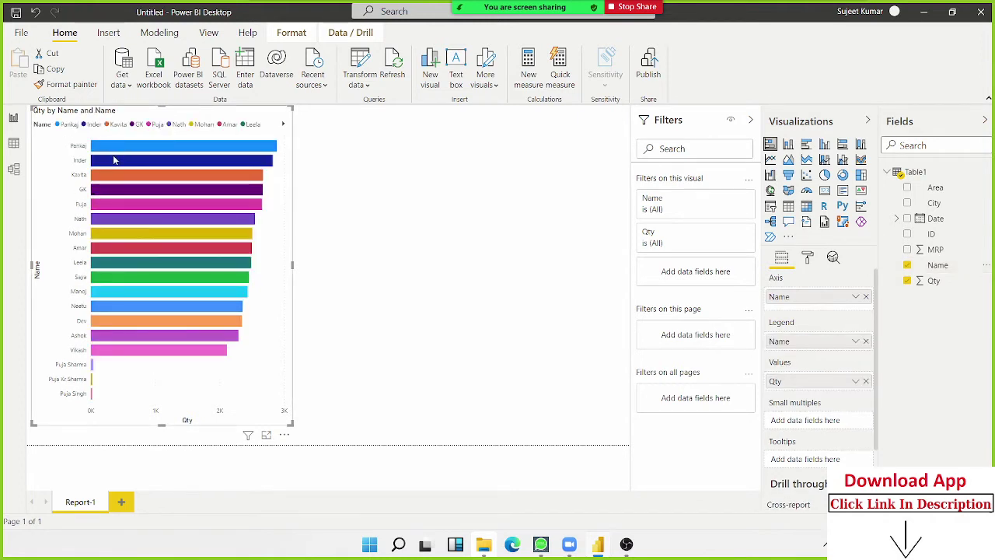
{"action": "mouse_move", "coordinate": [113, 160]}
{"action": "left_click", "coordinate": [257, 165]}
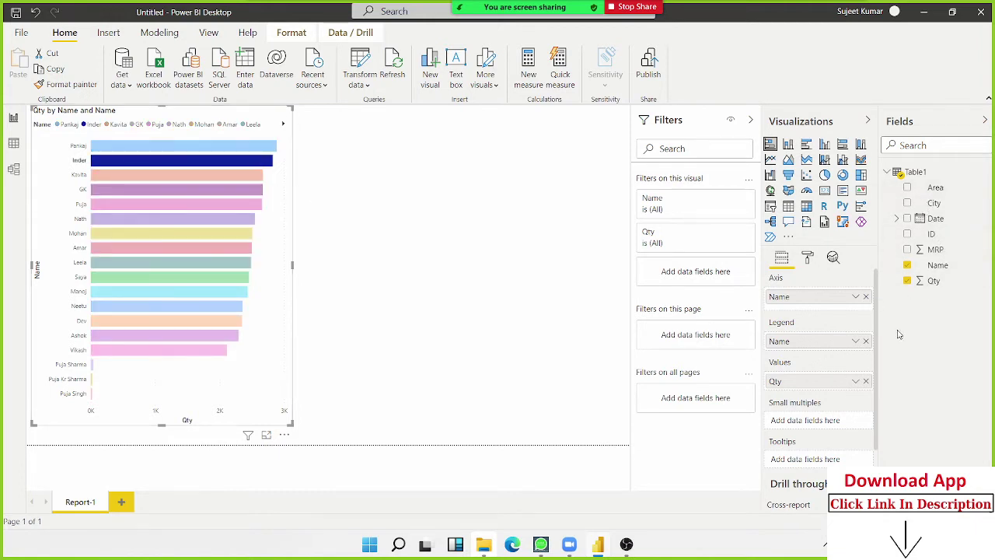
Move Name from the legend to the axis, clear the highlight, and add City as legend
{"action": "left_click_drag", "start_coordinate": [908, 287], "coordinate": [855, 365]}
{"action": "left_click", "coordinate": [865, 296]}
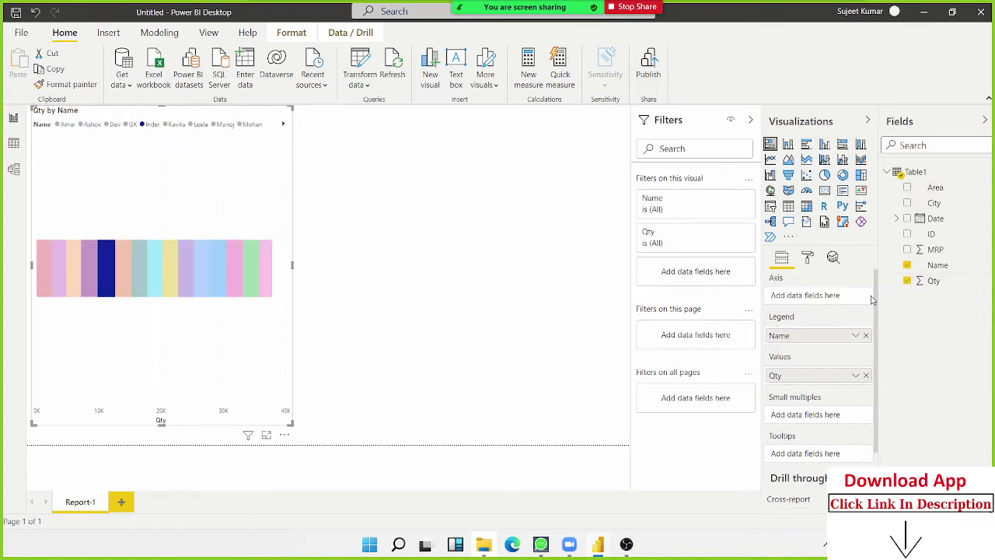
{"action": "left_click", "coordinate": [865, 335]}
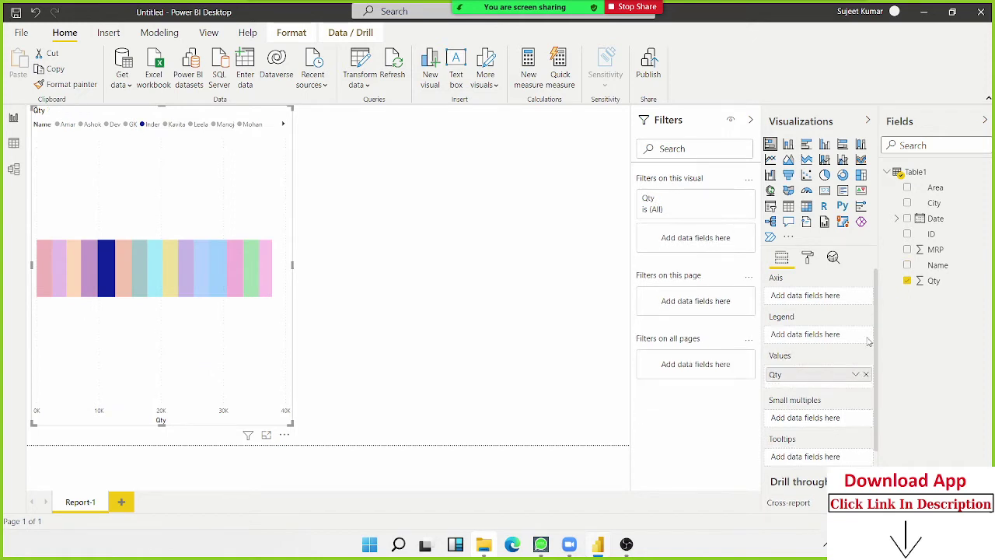
{"action": "left_click_drag", "start_coordinate": [937, 265], "coordinate": [832, 298]}
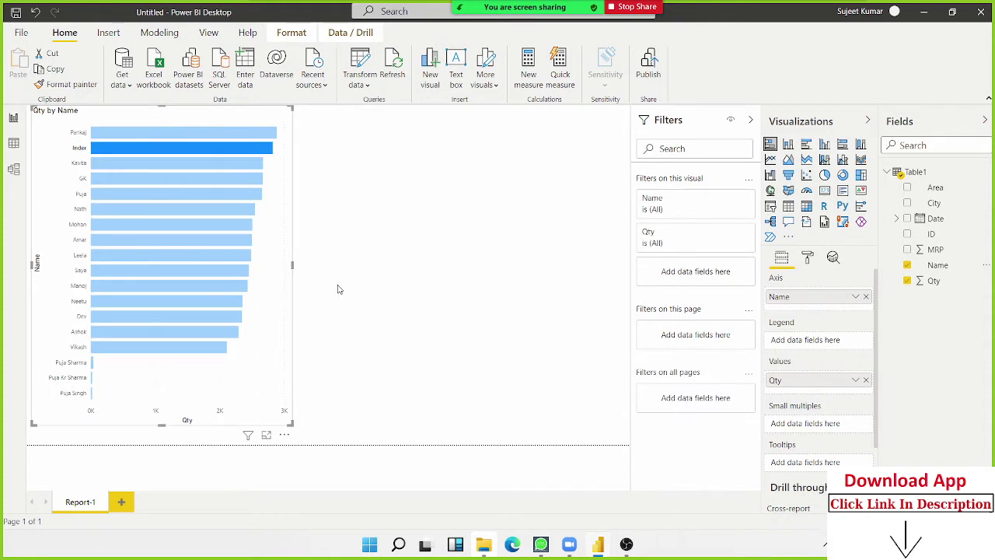
{"action": "left_click", "coordinate": [226, 367]}
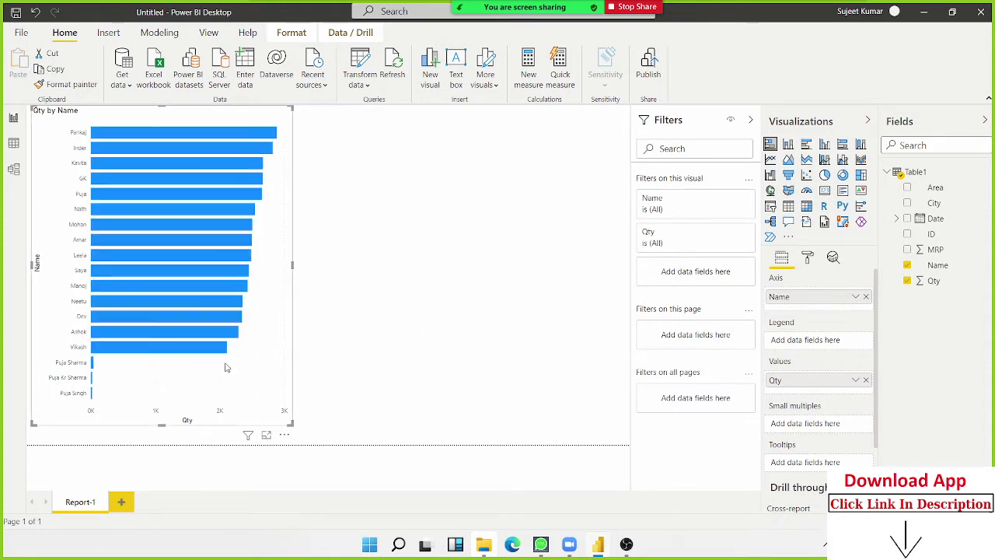
{"action": "mouse_move", "coordinate": [934, 203]}
{"action": "left_mouse_down"}
{"action": "mouse_move", "coordinate": [222, 318]}
{"action": "mouse_move", "coordinate": [207, 272]}
{"action": "left_mouse_up"}
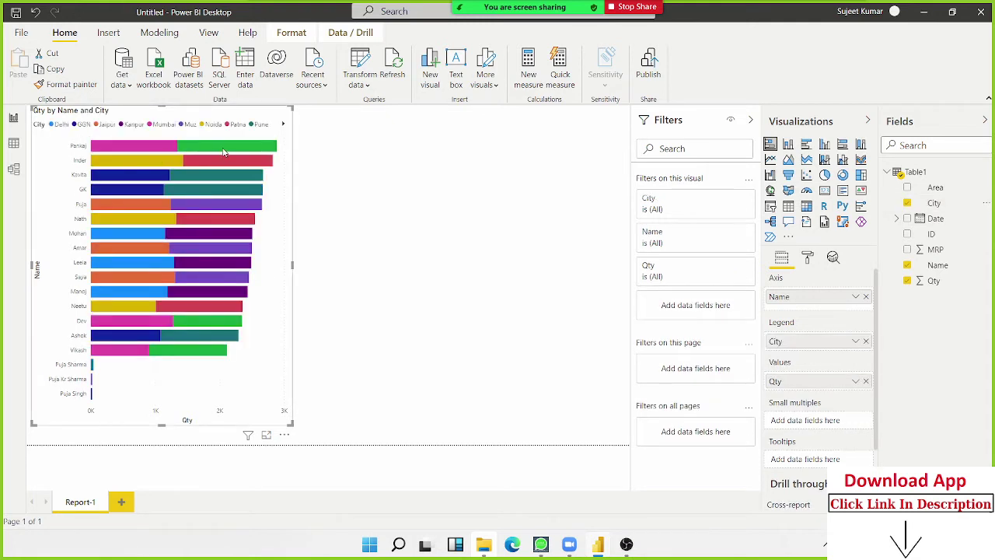
Open the Format (paint roller) settings for the Qty by Name and City chart
{"action": "mouse_move", "coordinate": [223, 153]}
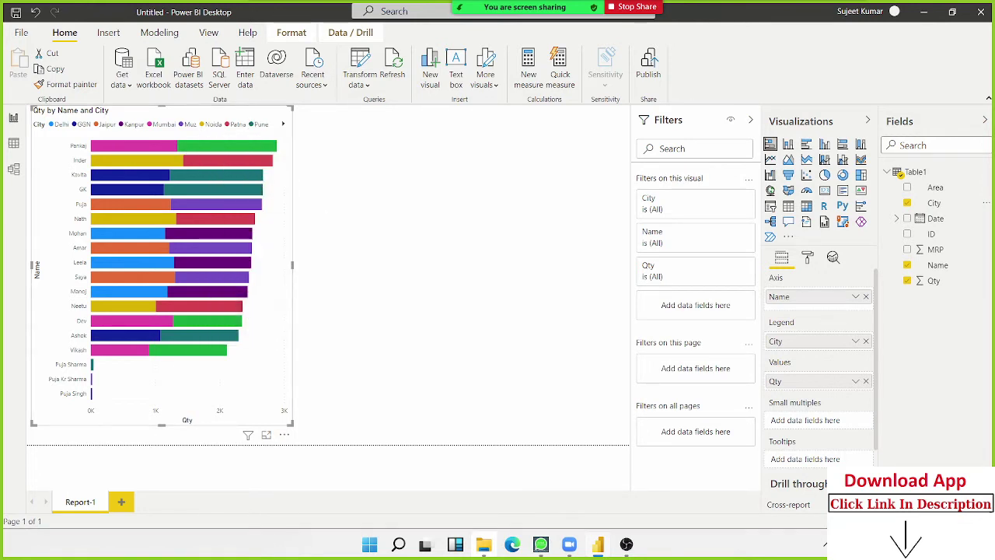
{"action": "left_click", "coordinate": [807, 257]}
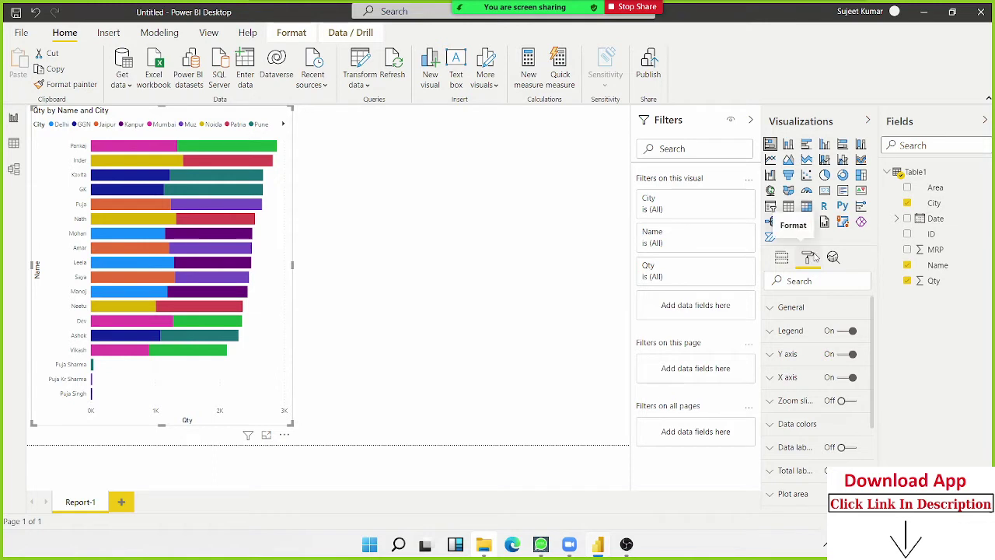
Expand General, toggle responsive resizing, then expand the Legend card showing City at Top
{"action": "left_click", "coordinate": [806, 319]}
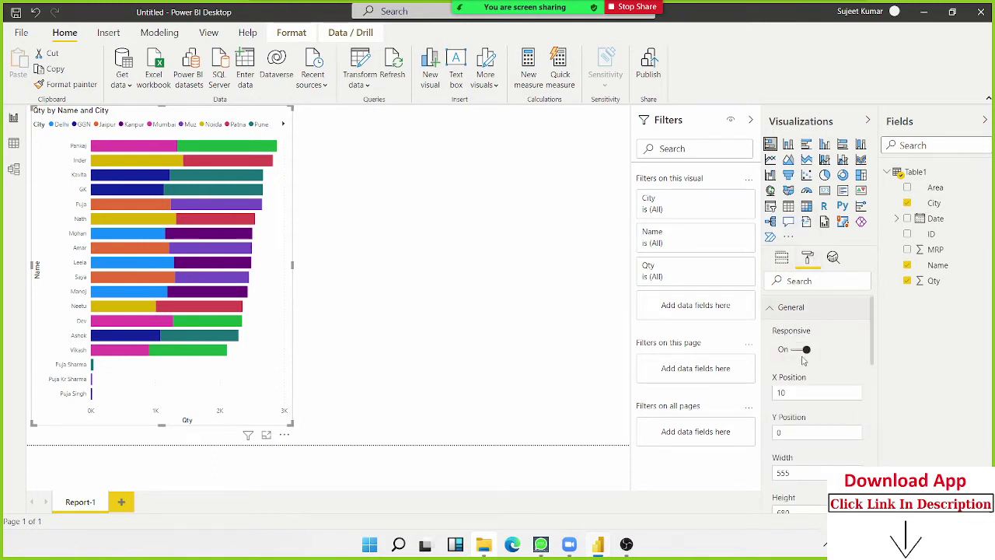
{"action": "left_click", "coordinate": [806, 348]}
{"action": "scroll", "coordinate": [797, 365], "scroll_direction": "down", "scroll_amount": 2}
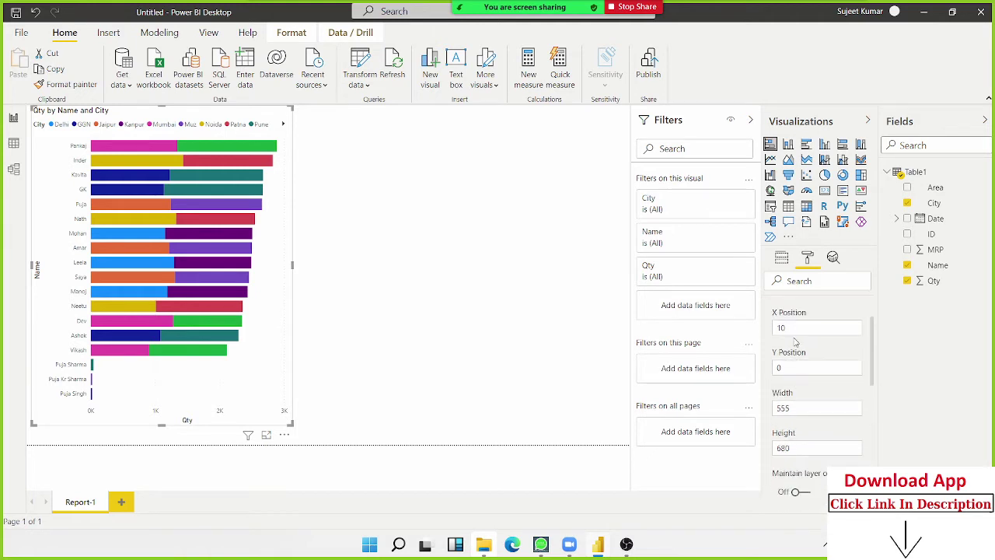
{"action": "scroll", "coordinate": [791, 365], "scroll_direction": "down", "scroll_amount": 2}
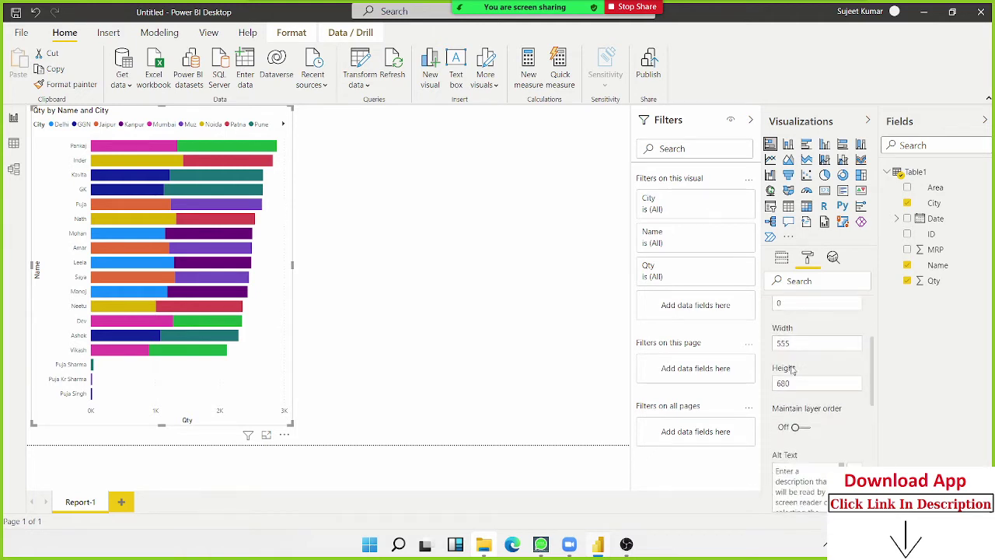
{"action": "scroll", "coordinate": [791, 370], "scroll_direction": "down", "scroll_amount": 3}
{"action": "scroll", "coordinate": [791, 372], "scroll_direction": "up", "scroll_amount": 3}
{"action": "scroll", "coordinate": [791, 371], "scroll_direction": "down", "scroll_amount": 3}
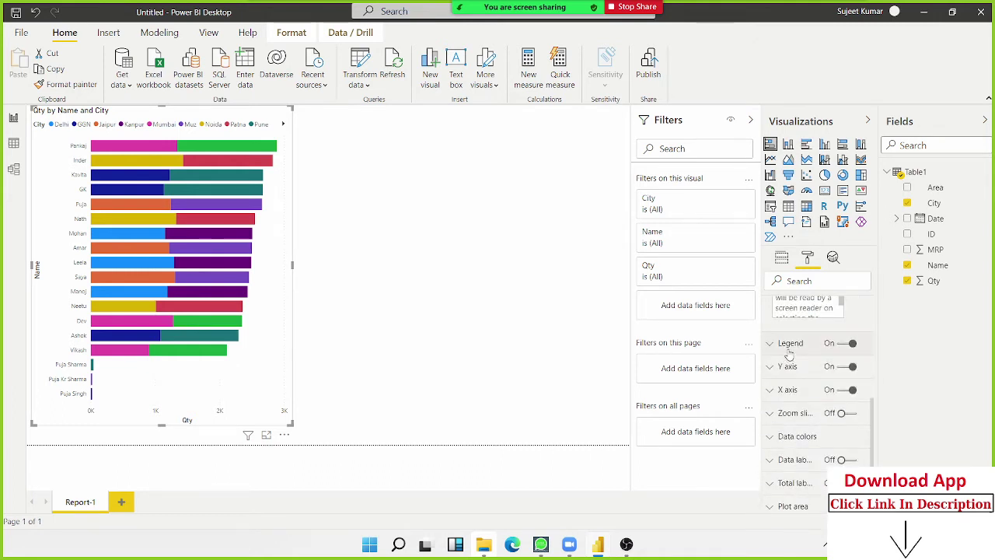
{"action": "left_click", "coordinate": [789, 350]}
{"action": "scroll", "coordinate": [788, 346], "scroll_direction": "down", "scroll_amount": 1}
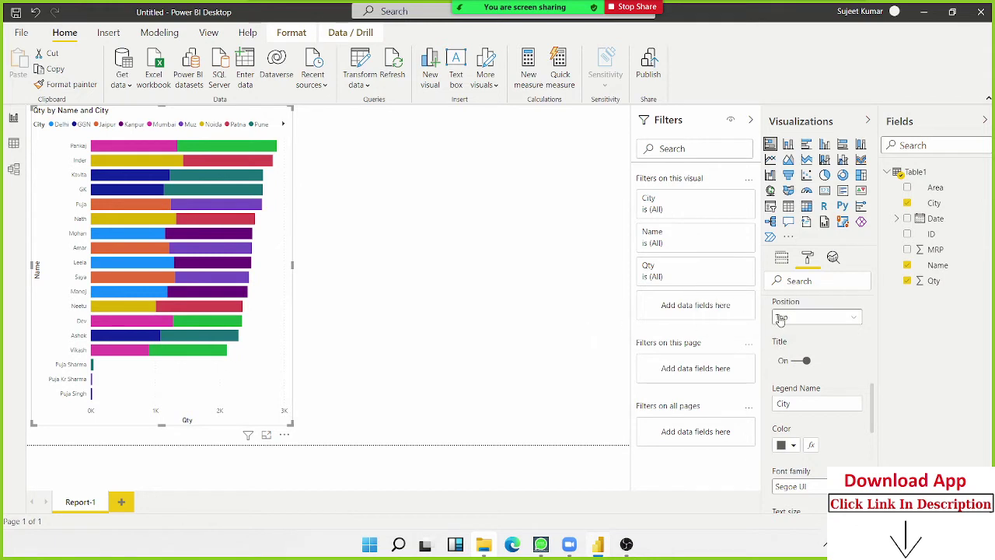
{"action": "left_click", "coordinate": [781, 318]}
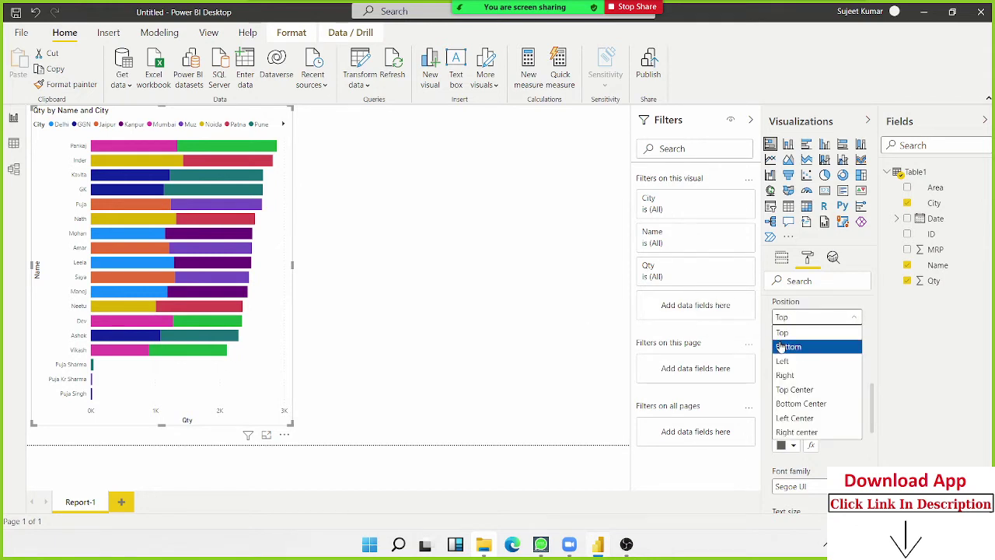
{"action": "left_click", "coordinate": [780, 347]}
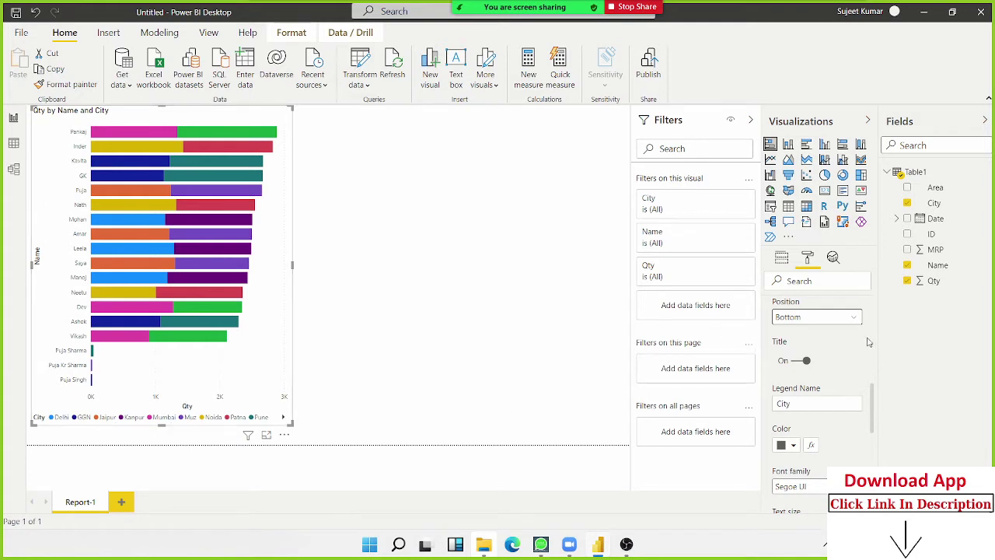
{"action": "left_click", "coordinate": [825, 318]}
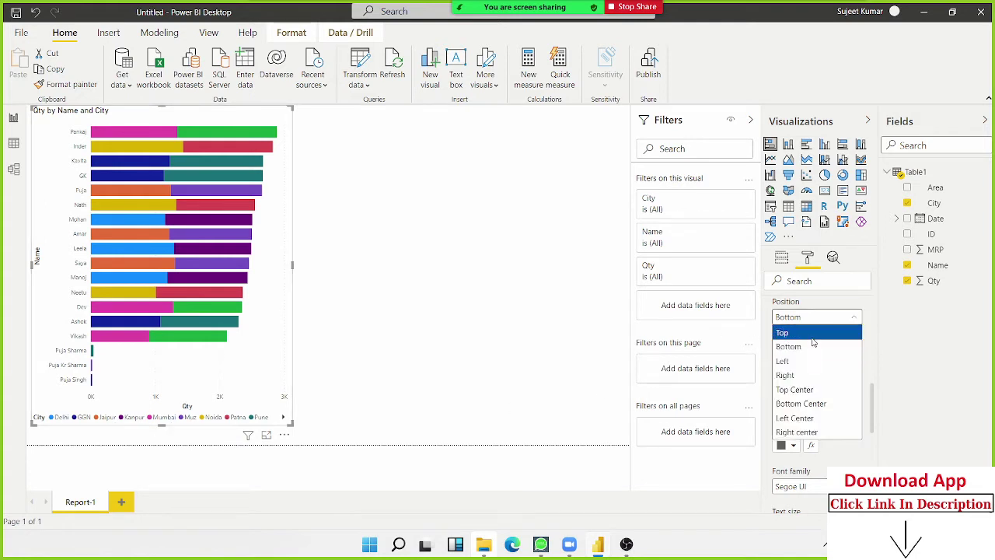
{"action": "left_click", "coordinate": [809, 333]}
{"action": "scroll", "coordinate": [824, 365], "scroll_direction": "up", "scroll_amount": 3}
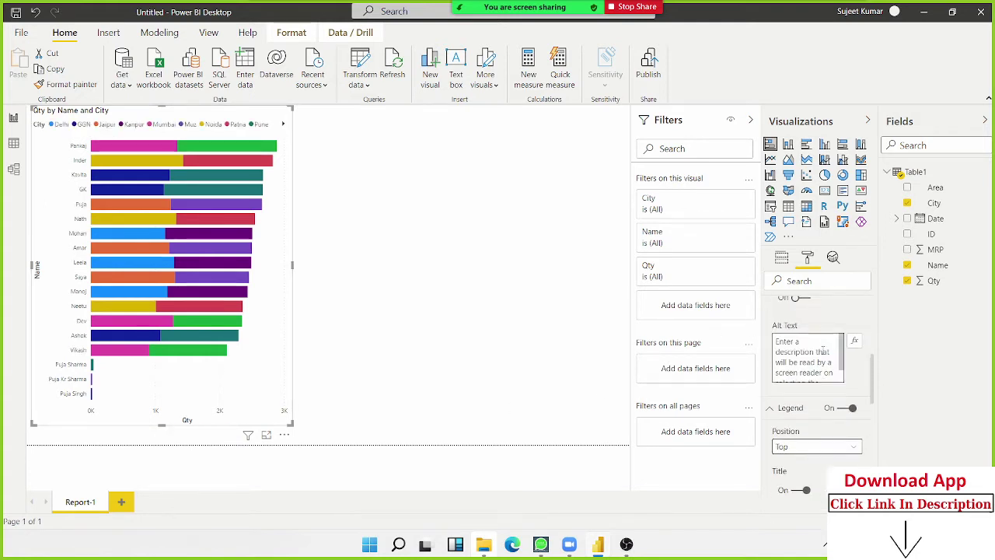
{"action": "left_click", "coordinate": [842, 410]}
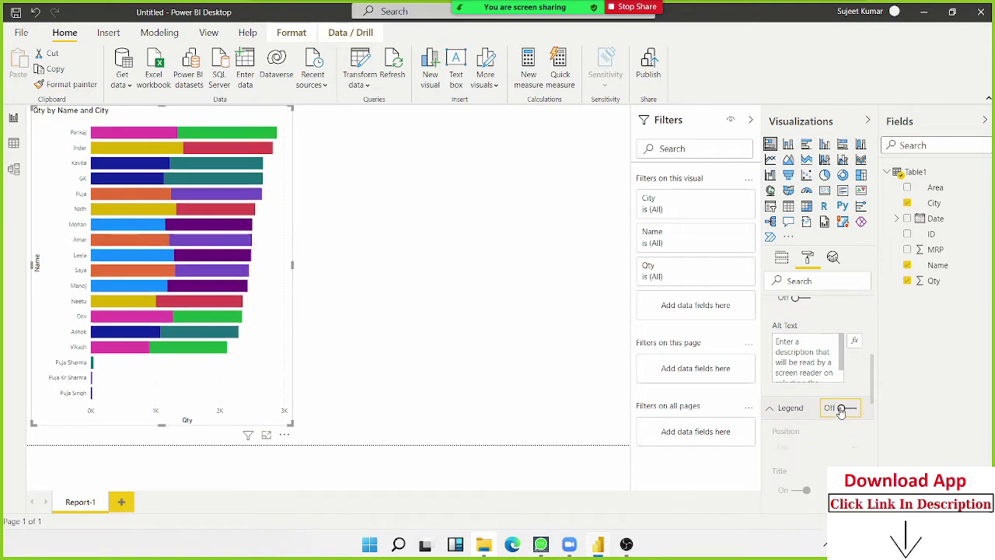
{"action": "scroll", "coordinate": [839, 409], "scroll_direction": "down", "scroll_amount": 1}
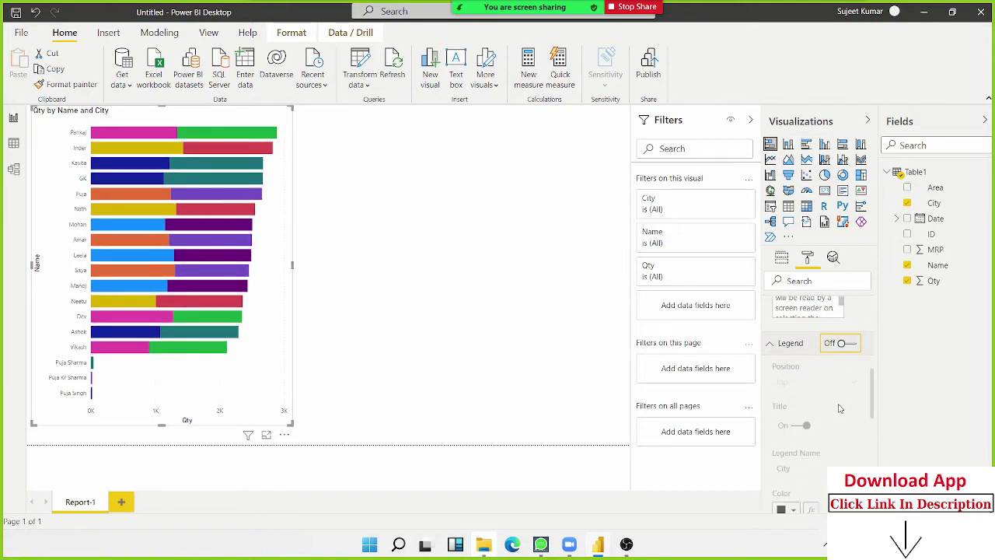
{"action": "left_click", "coordinate": [854, 347]}
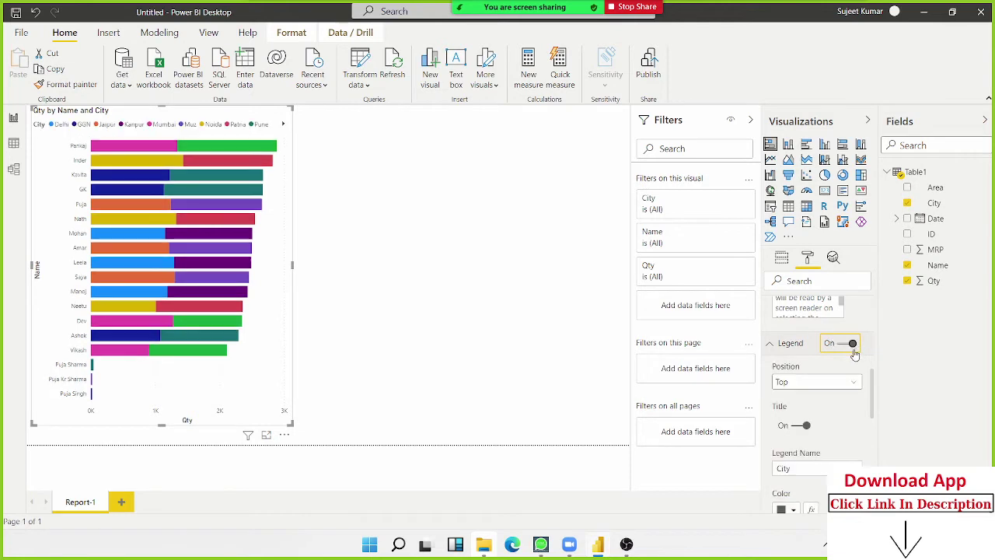
{"action": "scroll", "coordinate": [810, 382], "scroll_direction": "down", "scroll_amount": 1}
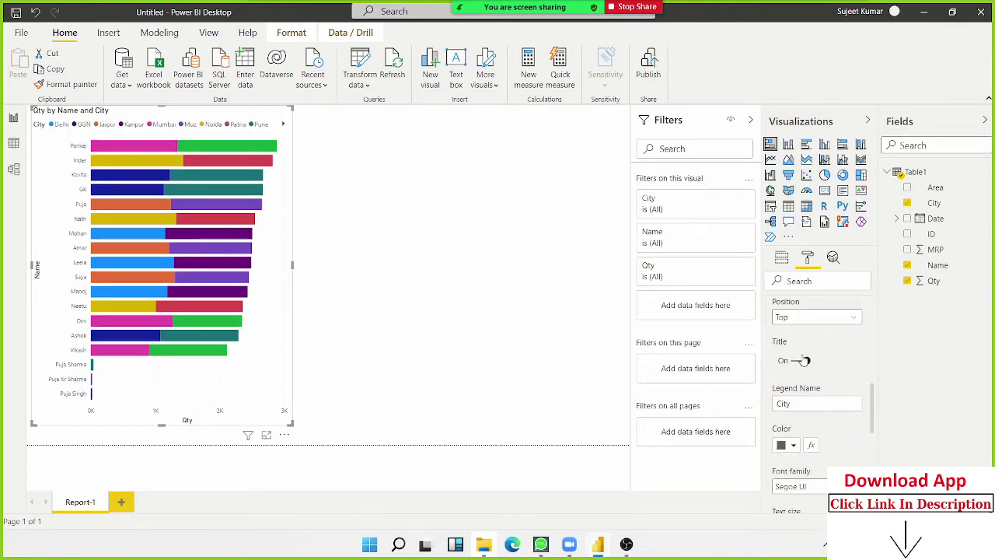
{"action": "left_click", "coordinate": [803, 360]}
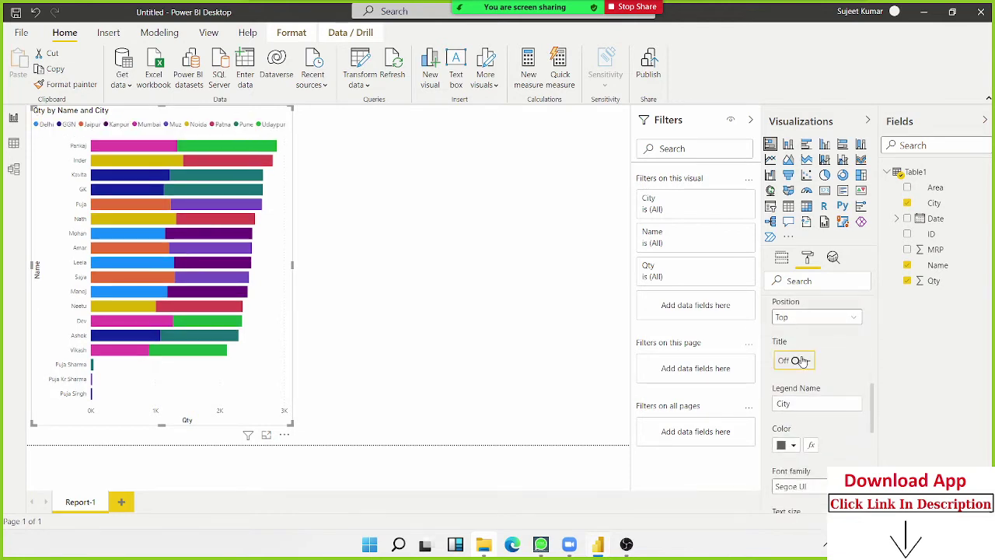
{"action": "left_click", "coordinate": [802, 362]}
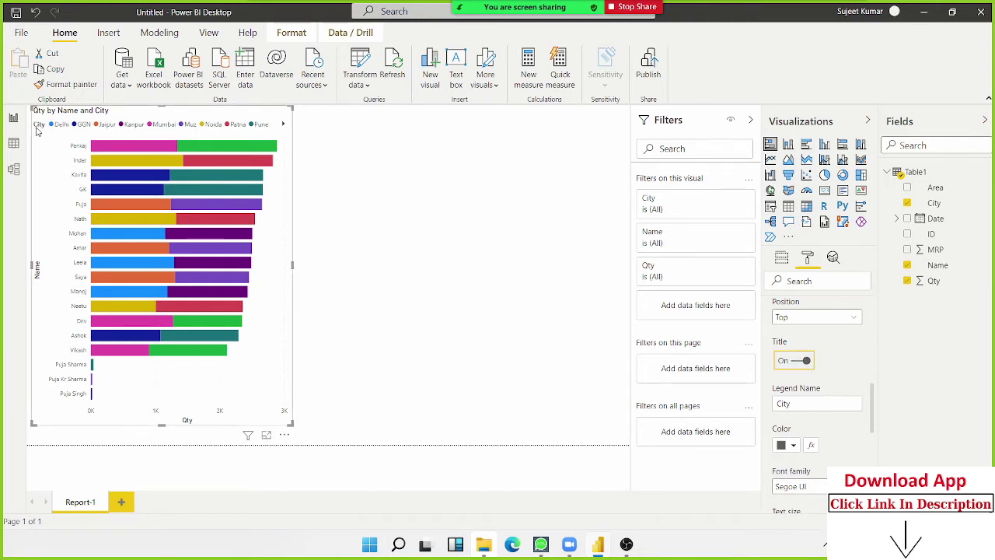
{"action": "left_click", "coordinate": [796, 362]}
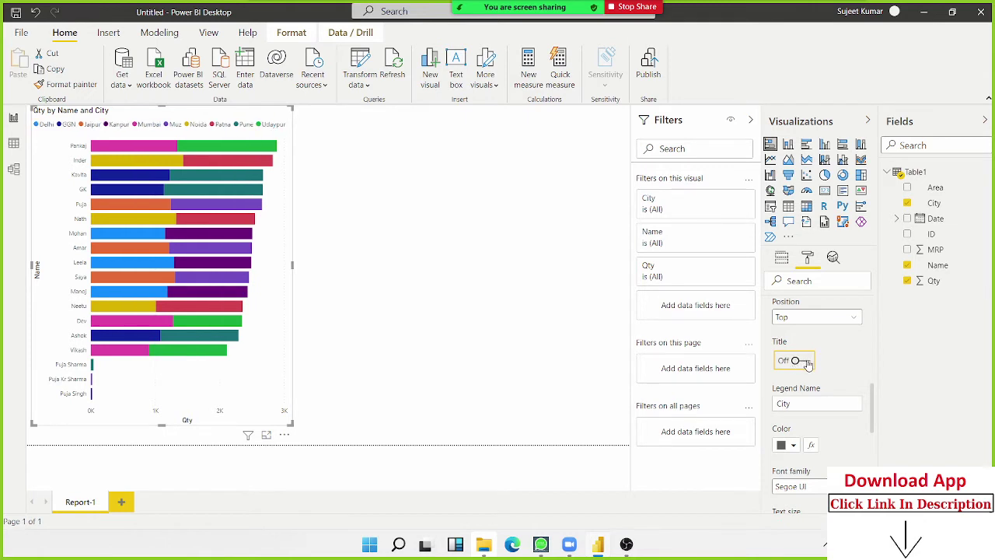
{"action": "left_click", "coordinate": [806, 363]}
{"action": "scroll", "coordinate": [805, 365], "scroll_direction": "down", "scroll_amount": 2}
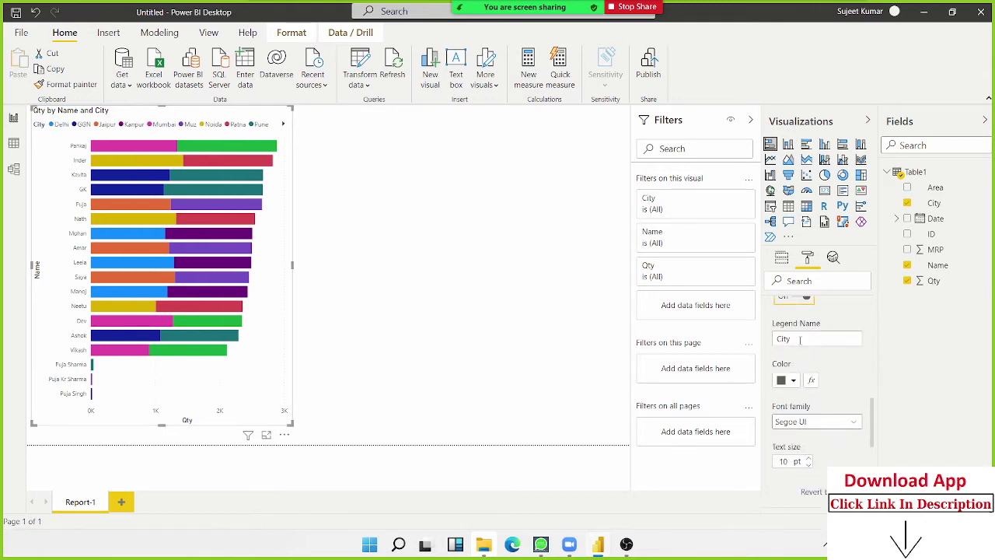
{"action": "double_click", "coordinate": [800, 339]}
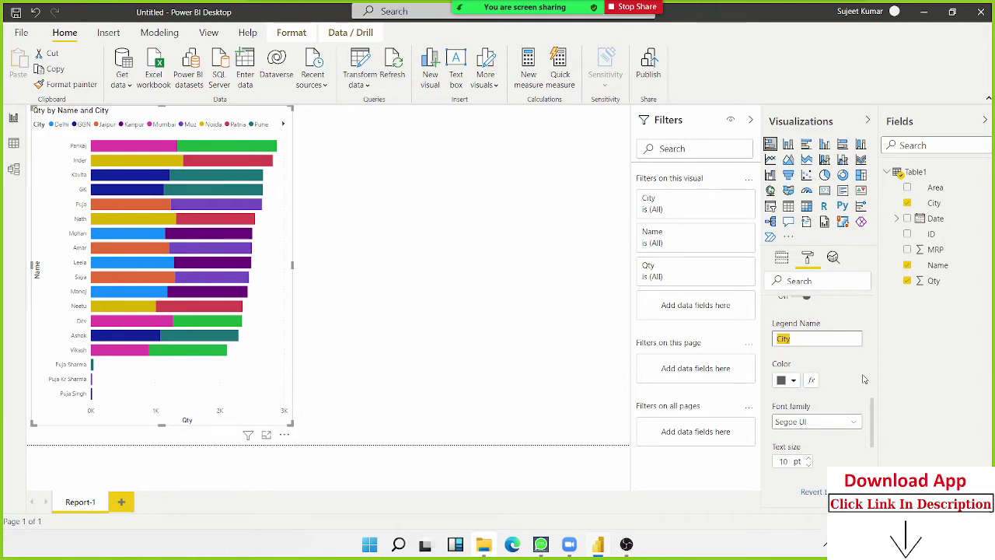
{"action": "scroll", "coordinate": [863, 380], "scroll_direction": "down", "scroll_amount": 2}
{"action": "scroll", "coordinate": [863, 379], "scroll_direction": "up", "scroll_amount": 1}
{"action": "scroll", "coordinate": [863, 379], "scroll_direction": "down", "scroll_amount": 1}
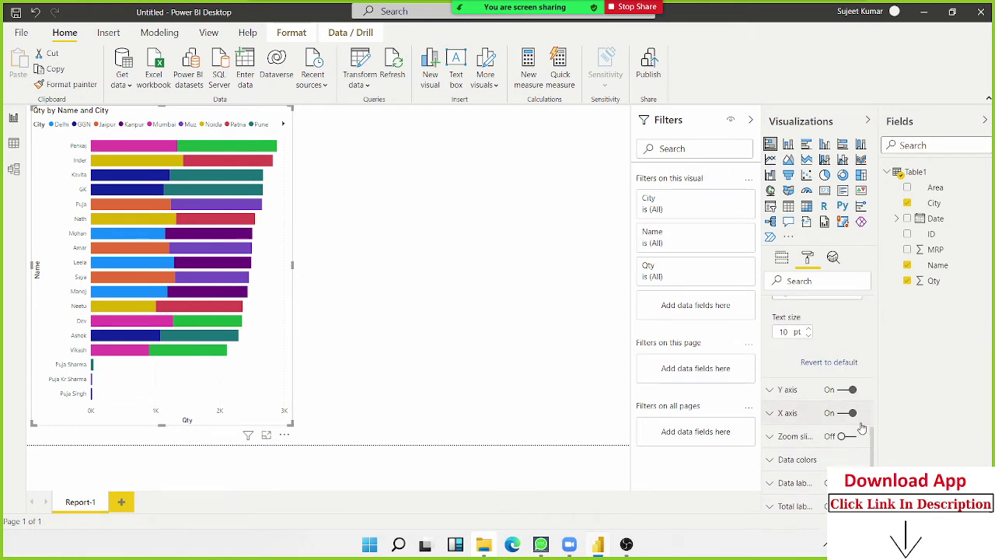
Expand the Y axis settings and move the Name labels to the right side
{"action": "left_click", "coordinate": [776, 393]}
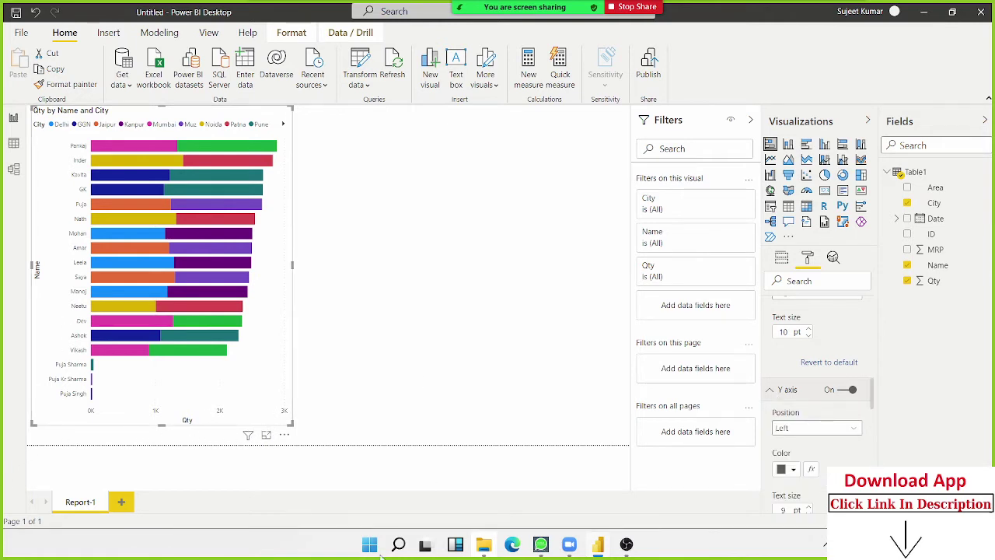
{"action": "scroll", "coordinate": [843, 422], "scroll_direction": "down", "scroll_amount": 3}
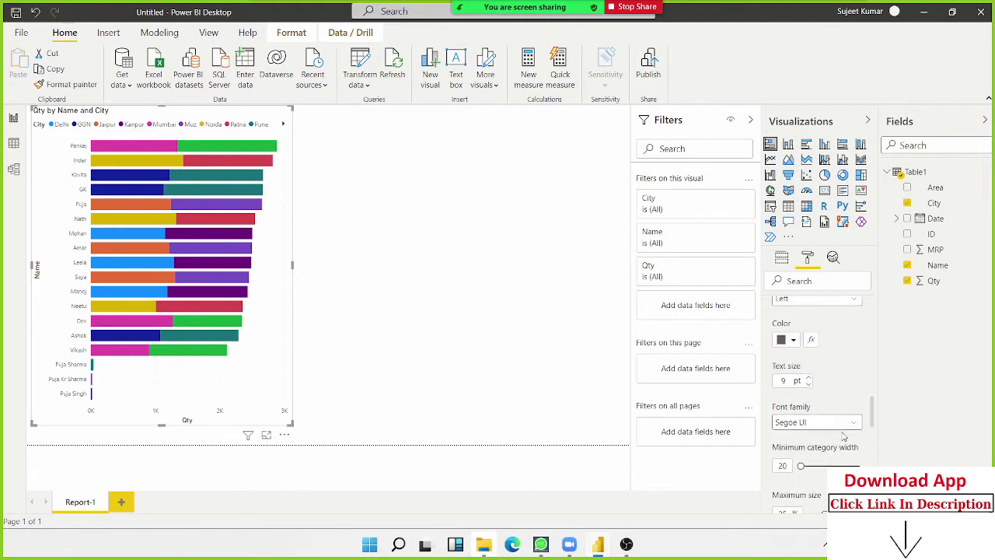
{"action": "scroll", "coordinate": [844, 424], "scroll_direction": "down", "scroll_amount": 3}
{"action": "scroll", "coordinate": [843, 428], "scroll_direction": "up", "scroll_amount": 2}
{"action": "scroll", "coordinate": [844, 435], "scroll_direction": "up", "scroll_amount": 1}
{"action": "scroll", "coordinate": [843, 435], "scroll_direction": "up", "scroll_amount": 1}
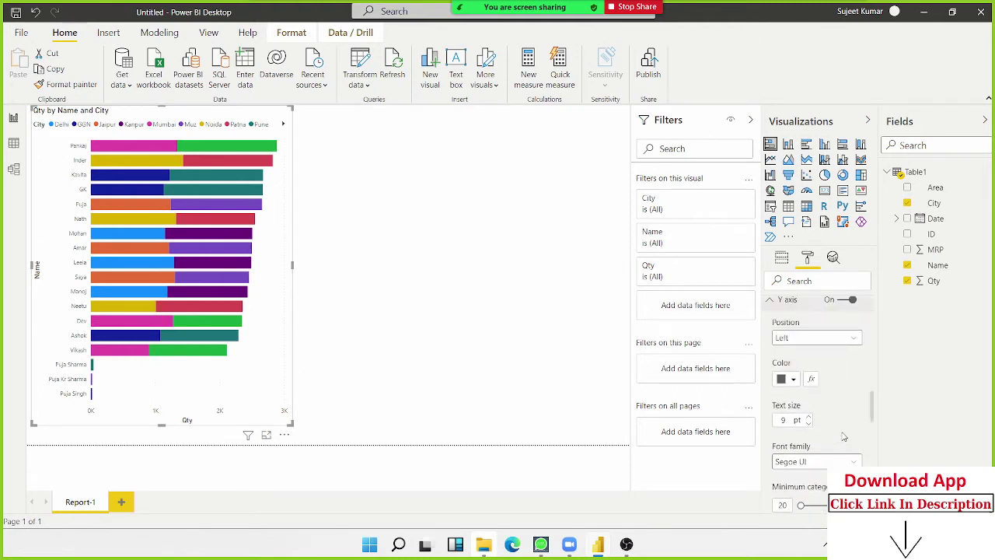
{"action": "scroll", "coordinate": [842, 419], "scroll_direction": "up", "scroll_amount": 1}
{"action": "left_click", "coordinate": [835, 367]}
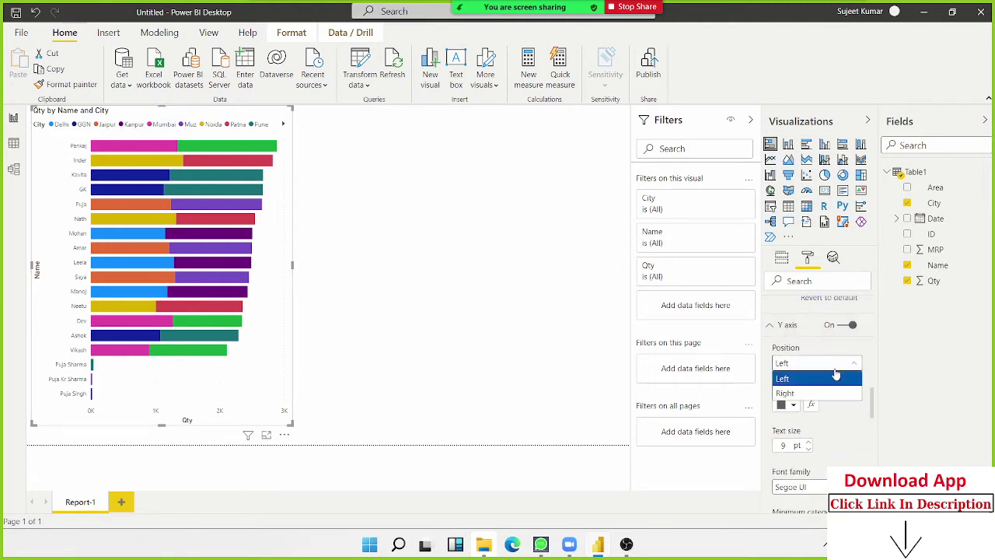
{"action": "left_click", "coordinate": [826, 394]}
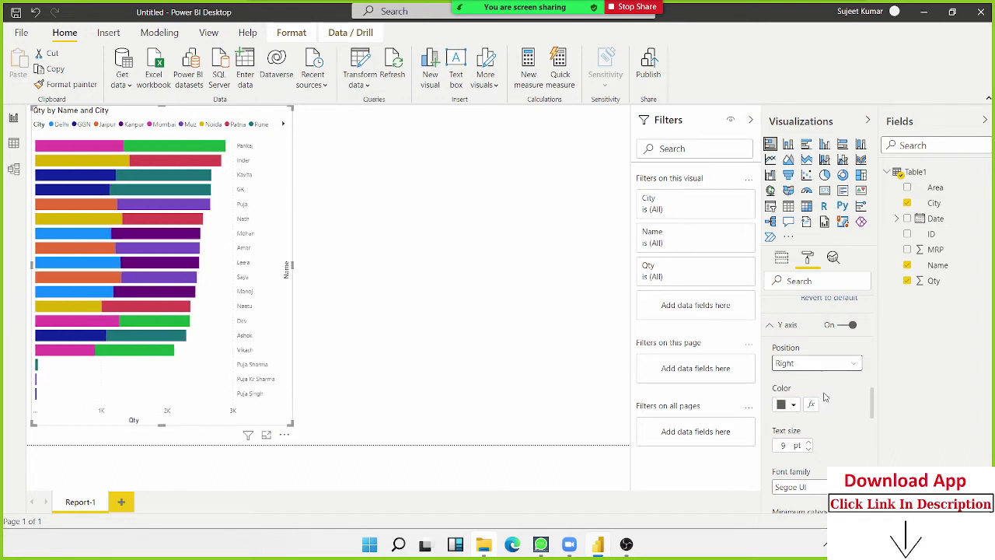
Switch the Name labels between Left and Right, finishing with Position set to Left
{"action": "left_click", "coordinate": [825, 368]}
{"action": "left_click", "coordinate": [796, 378]}
{"action": "left_click", "coordinate": [799, 366]}
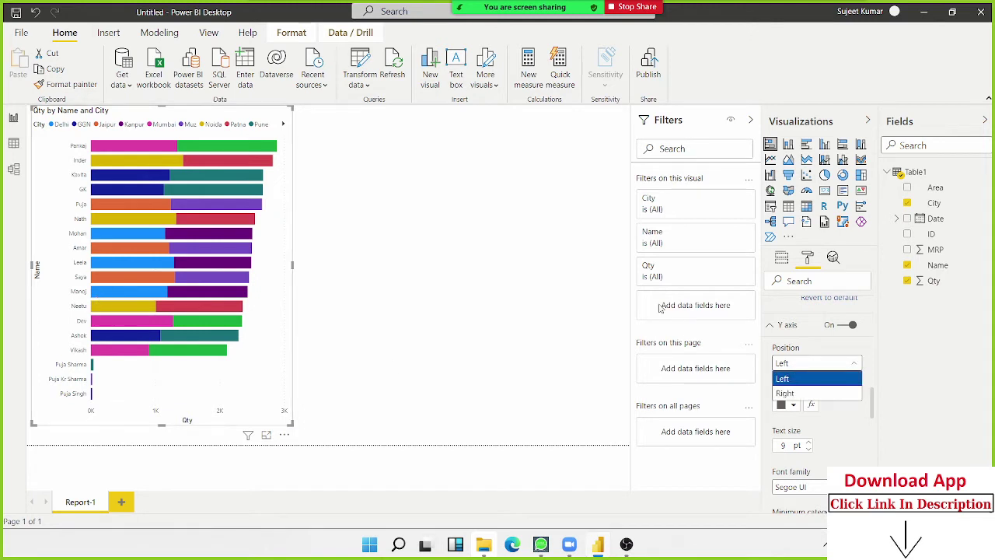
{"action": "left_click", "coordinate": [792, 395]}
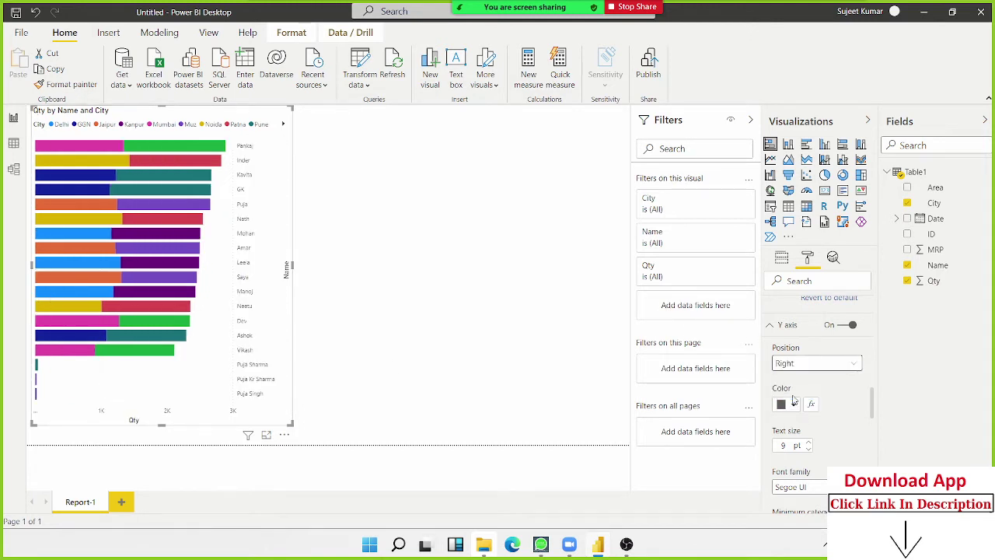
{"action": "left_click", "coordinate": [788, 365]}
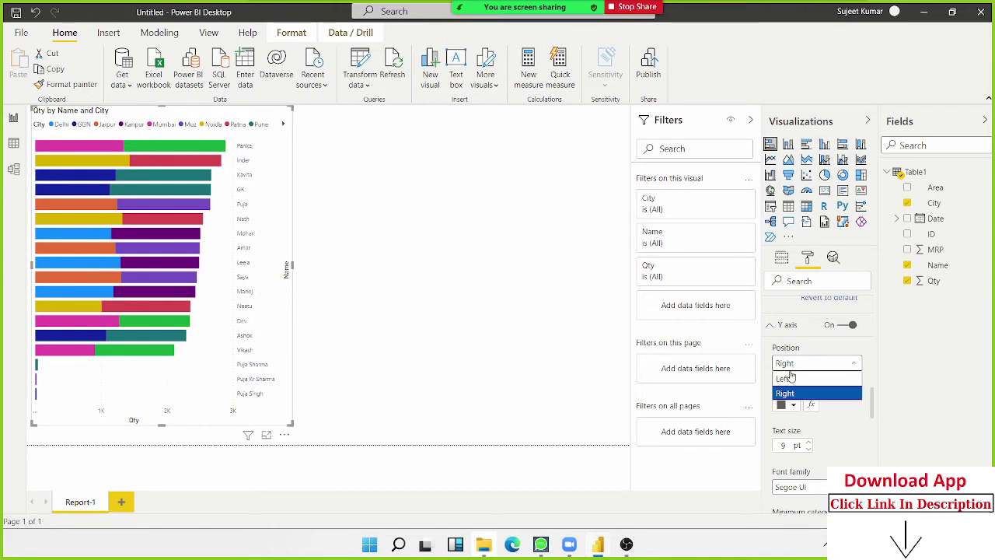
{"action": "left_click", "coordinate": [789, 378]}
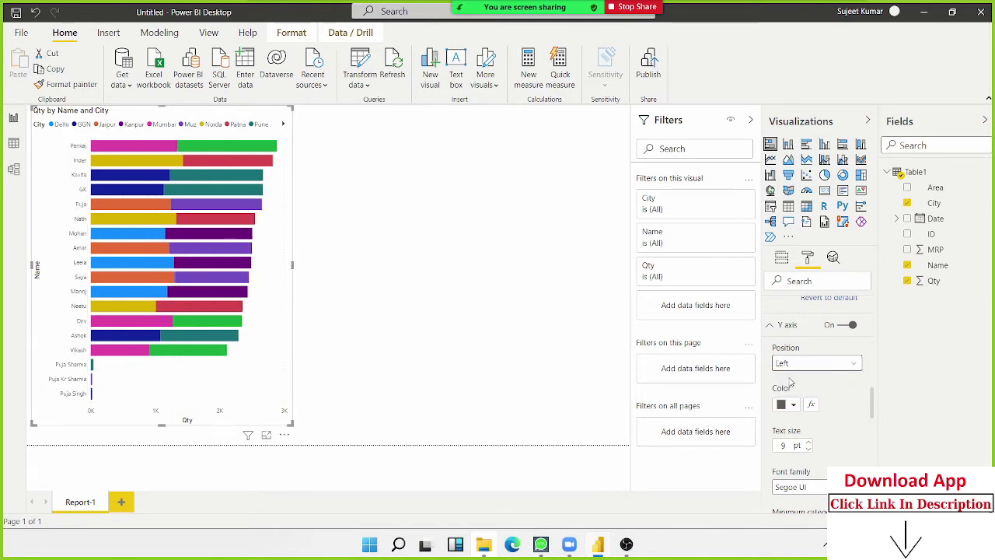
{"action": "scroll", "coordinate": [801, 415], "scroll_direction": "down", "scroll_amount": 2}
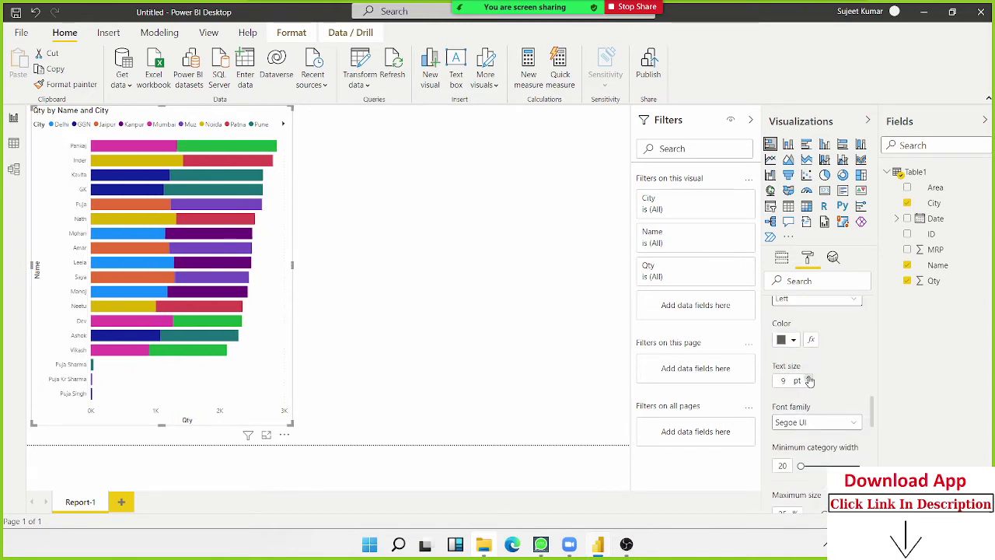
Raise the Y axis Name label text size to 13 pt
{"action": "left_click", "coordinate": [808, 376]}
{"action": "left_click", "coordinate": [809, 376]}
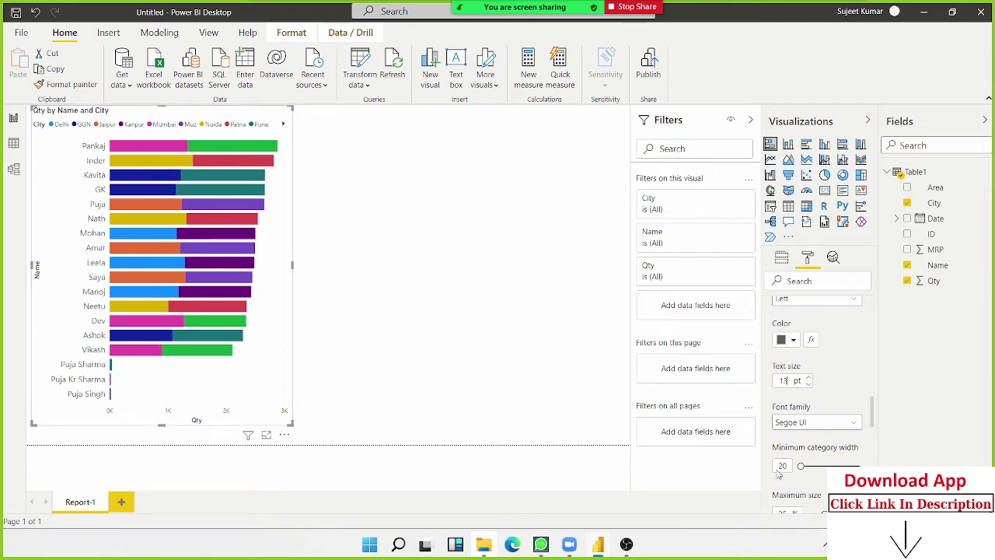
{"action": "scroll", "coordinate": [845, 401], "scroll_direction": "down", "scroll_amount": 4}
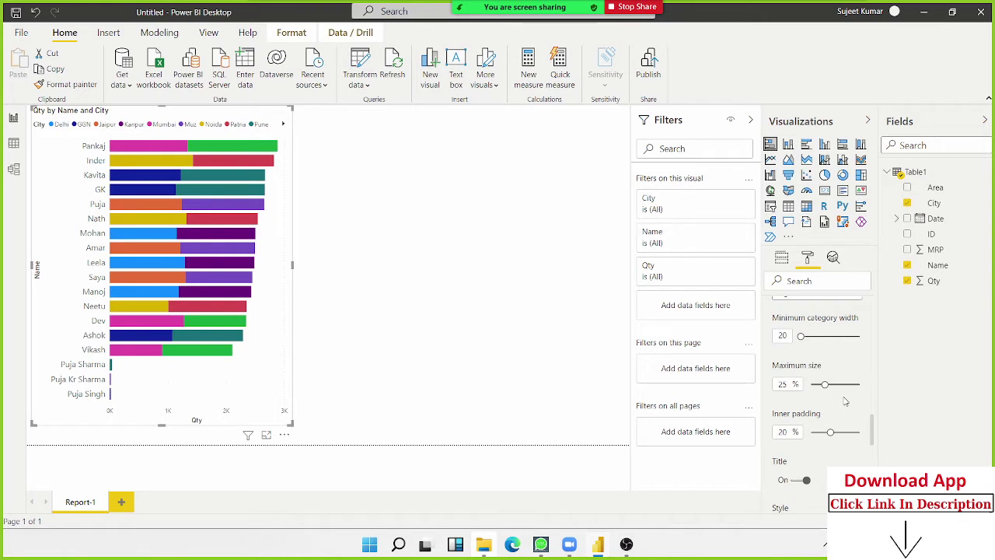
{"action": "scroll", "coordinate": [844, 398], "scroll_direction": "up", "scroll_amount": 2}
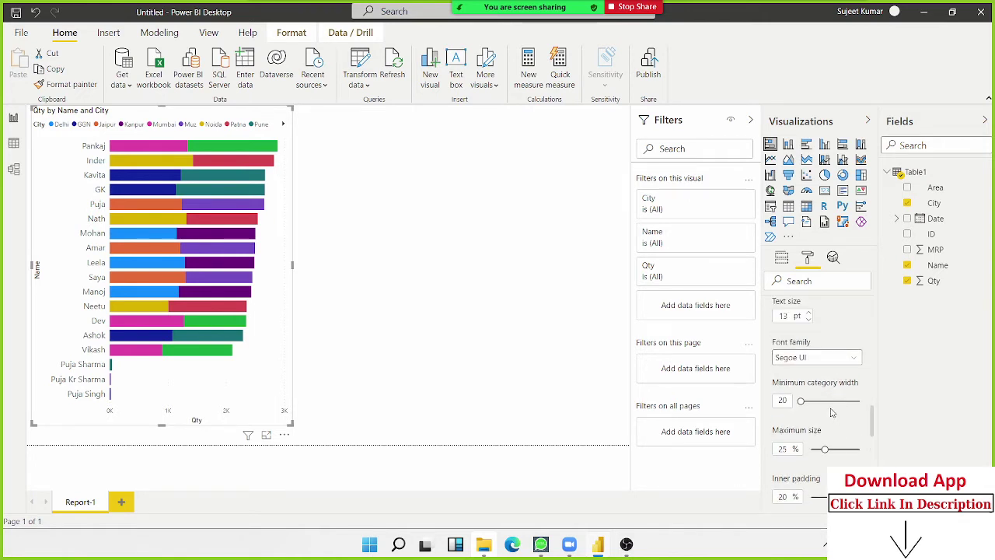
{"action": "scroll", "coordinate": [859, 450], "scroll_direction": "down", "scroll_amount": 2}
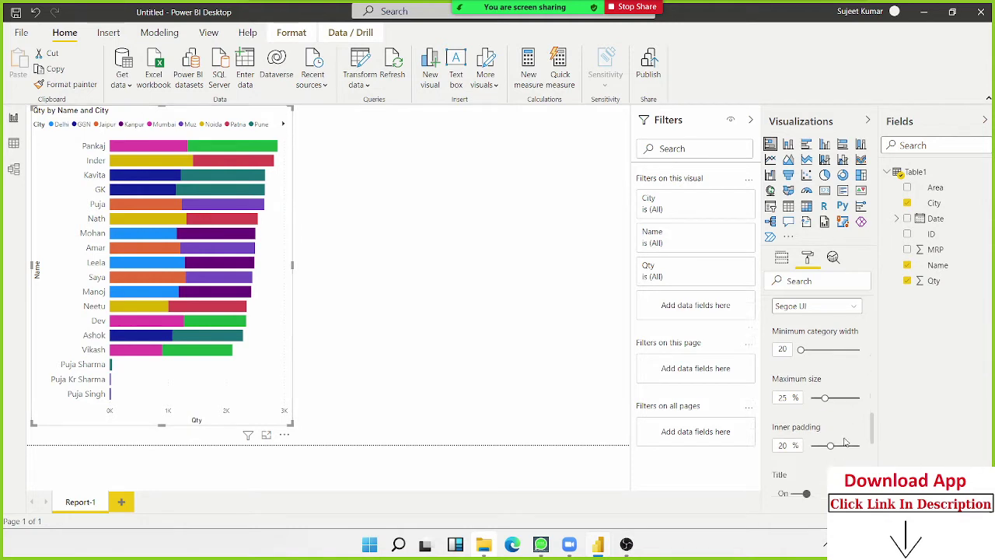
{"action": "scroll", "coordinate": [839, 440], "scroll_direction": "down", "scroll_amount": 2}
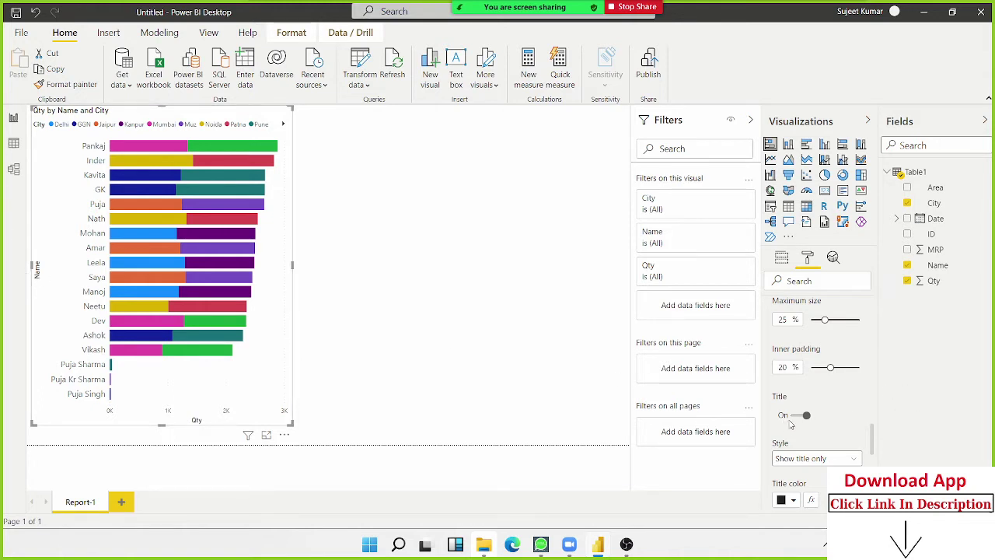
{"action": "left_click", "coordinate": [800, 415]}
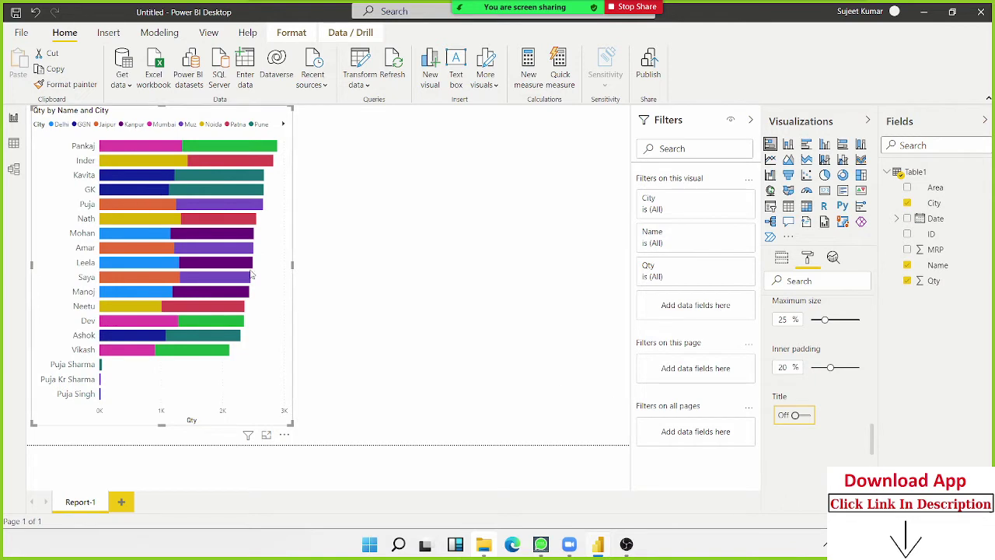
{"action": "left_click", "coordinate": [808, 415]}
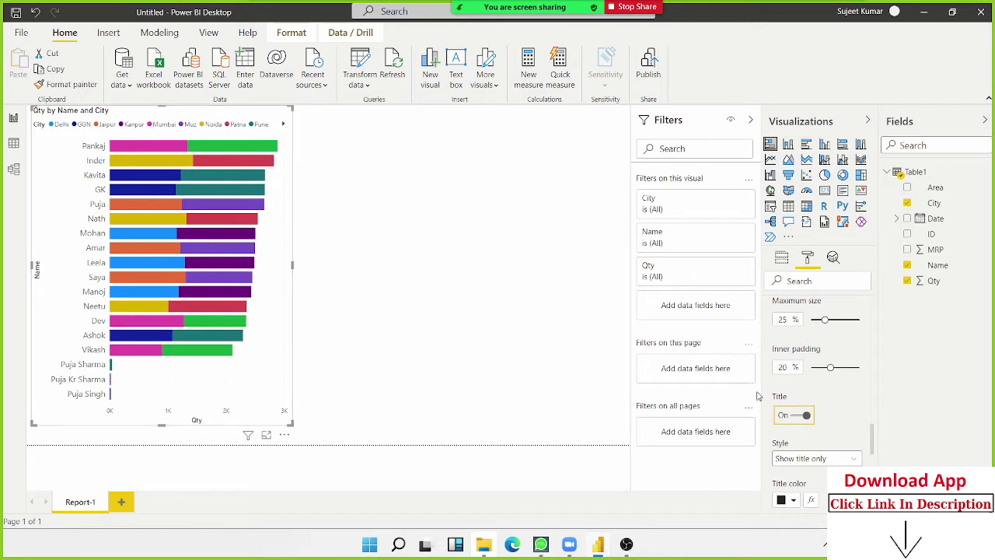
{"action": "scroll", "coordinate": [818, 347], "scroll_direction": "down", "scroll_amount": 2}
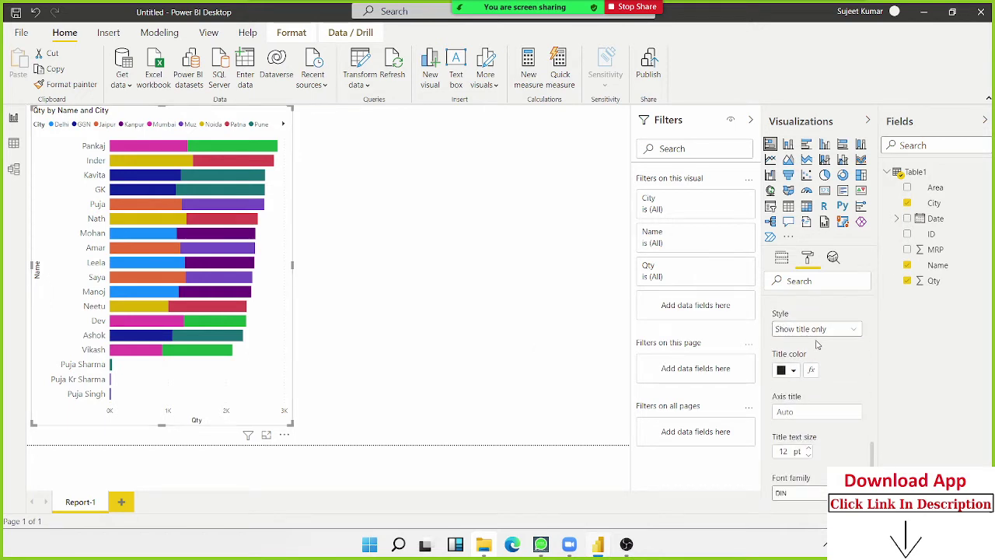
{"action": "scroll", "coordinate": [818, 346], "scroll_direction": "down", "scroll_amount": 1}
{"action": "scroll", "coordinate": [818, 346], "scroll_direction": "up", "scroll_amount": 2}
{"action": "scroll", "coordinate": [818, 346], "scroll_direction": "up", "scroll_amount": 2}
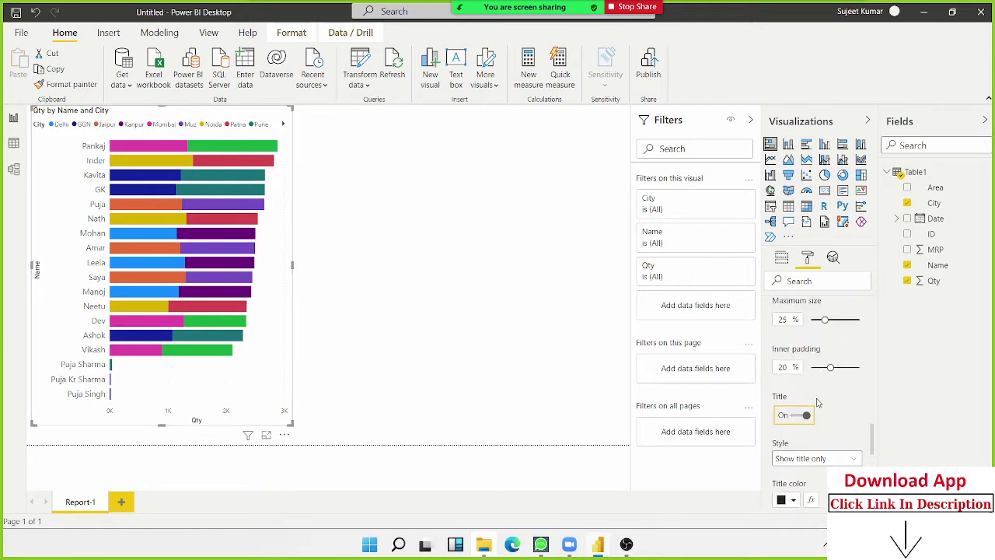
{"action": "scroll", "coordinate": [812, 412], "scroll_direction": "down", "scroll_amount": 2}
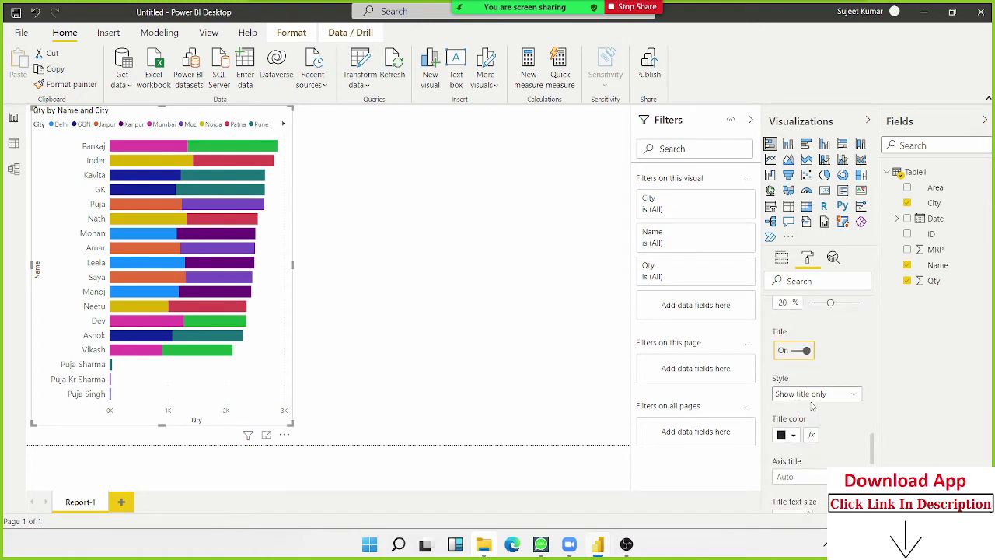
{"action": "left_click", "coordinate": [814, 393]}
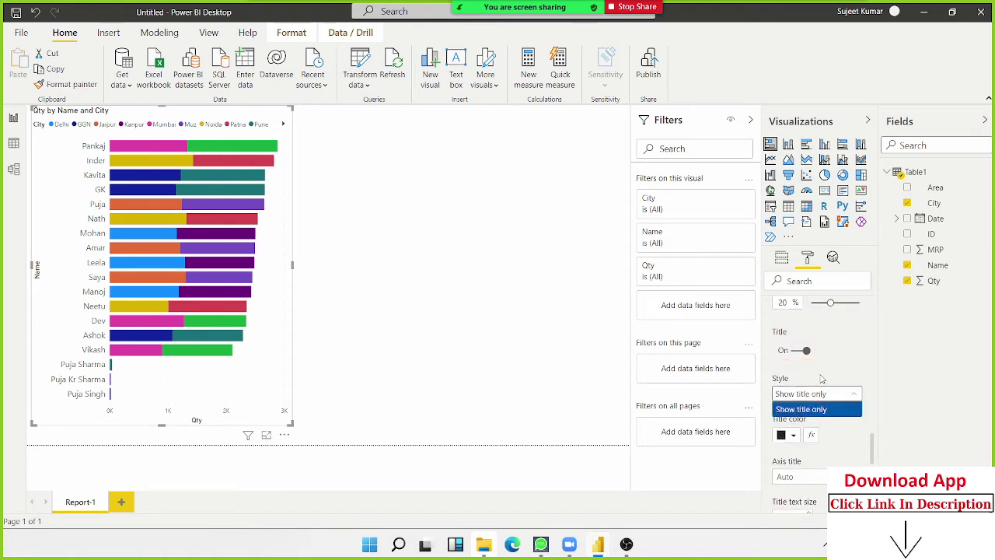
{"action": "left_click", "coordinate": [828, 368]}
{"action": "scroll", "coordinate": [828, 368], "scroll_direction": "down", "scroll_amount": 2}
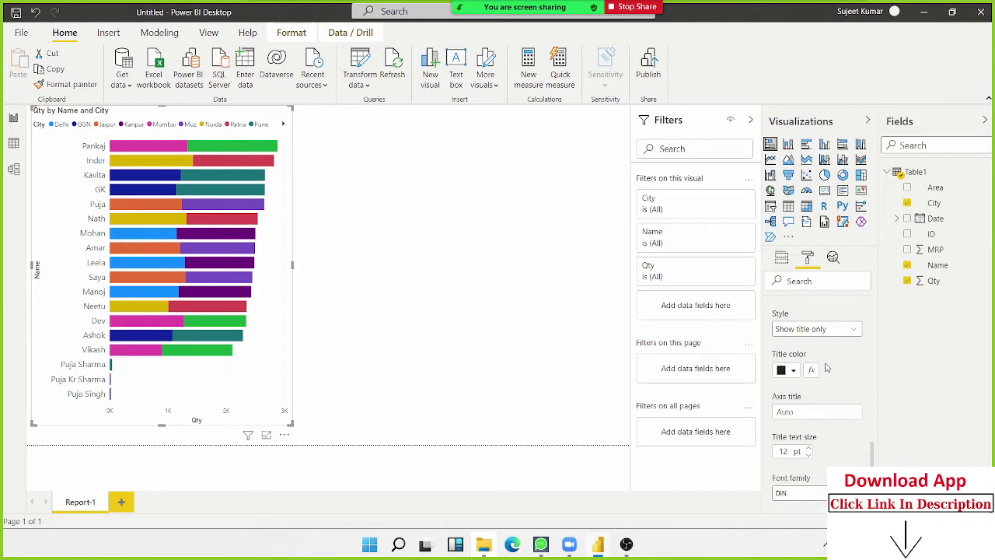
{"action": "scroll", "coordinate": [827, 367], "scroll_direction": "down", "scroll_amount": 2}
{"action": "scroll", "coordinate": [825, 366], "scroll_direction": "down", "scroll_amount": 2}
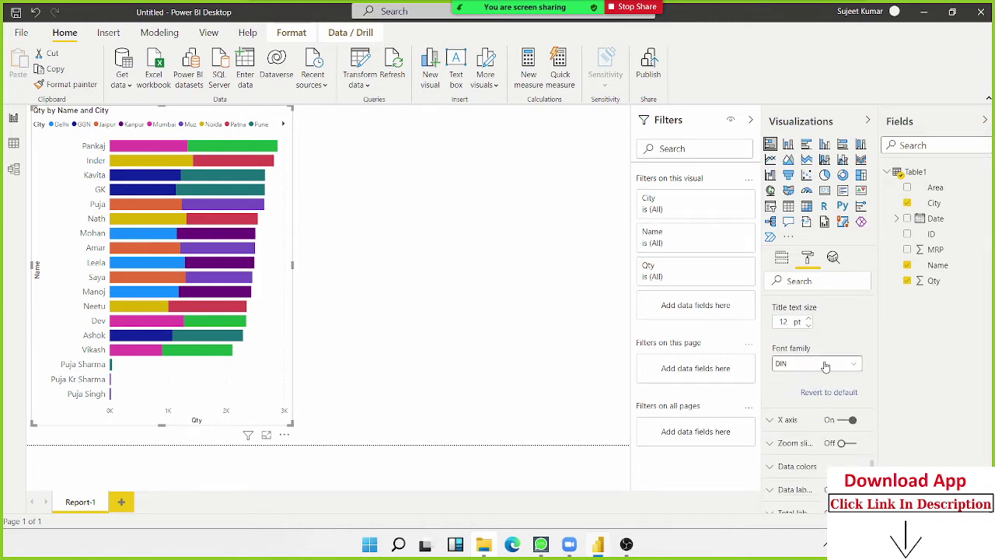
{"action": "scroll", "coordinate": [830, 342], "scroll_direction": "up", "scroll_amount": 2}
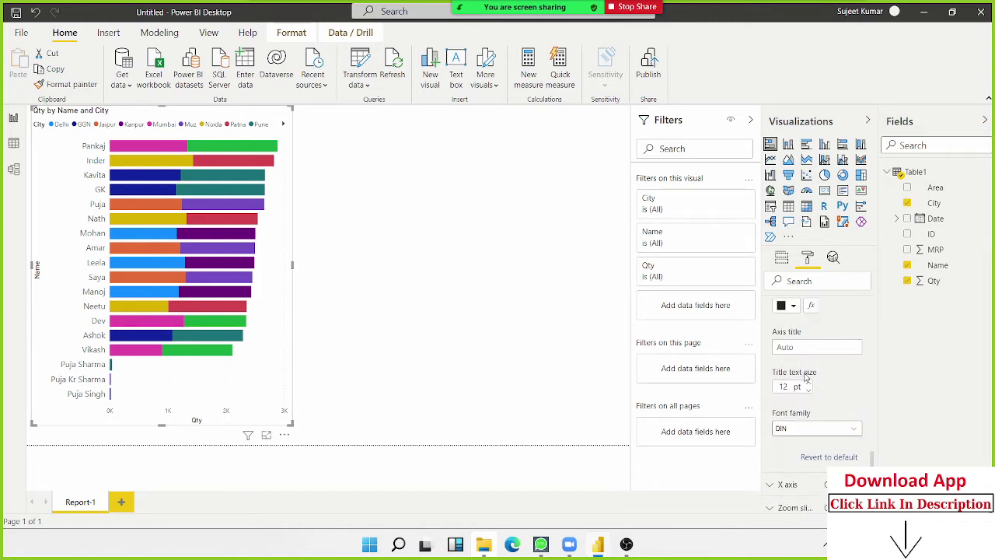
{"action": "left_click", "coordinate": [798, 350]}
{"action": "scroll", "coordinate": [799, 377], "scroll_direction": "down", "scroll_amount": 2}
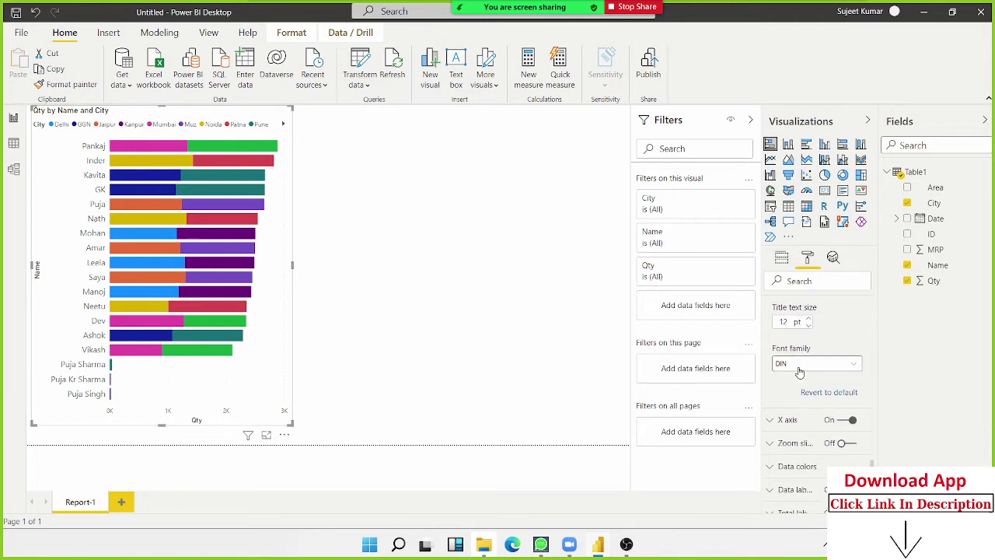
{"action": "scroll", "coordinate": [799, 373], "scroll_direction": "down", "scroll_amount": 2}
{"action": "left_click", "coordinate": [778, 356]}
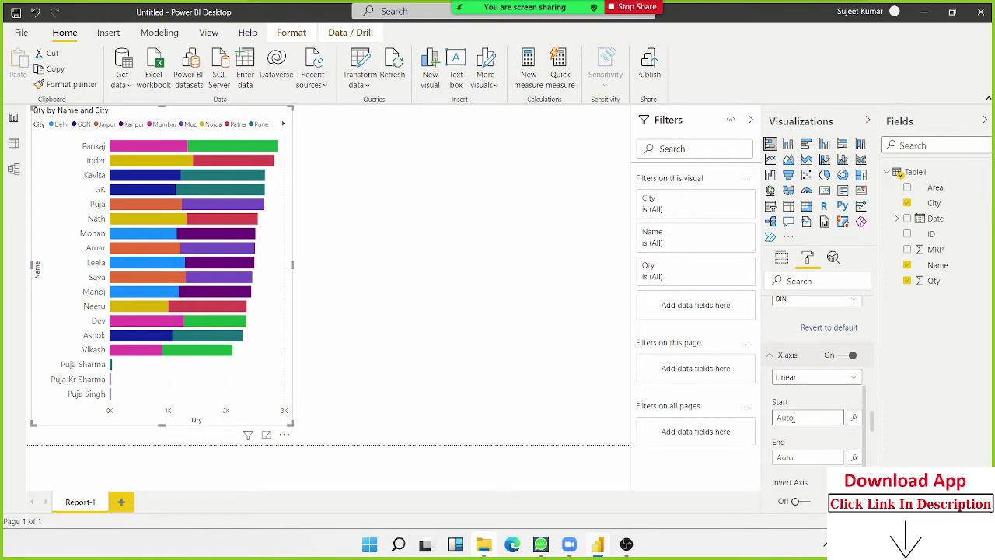
{"action": "scroll", "coordinate": [792, 420], "scroll_direction": "down", "scroll_amount": 2}
{"action": "scroll", "coordinate": [800, 435], "scroll_direction": "down", "scroll_amount": 2}
{"action": "scroll", "coordinate": [806, 438], "scroll_direction": "down", "scroll_amount": 1}
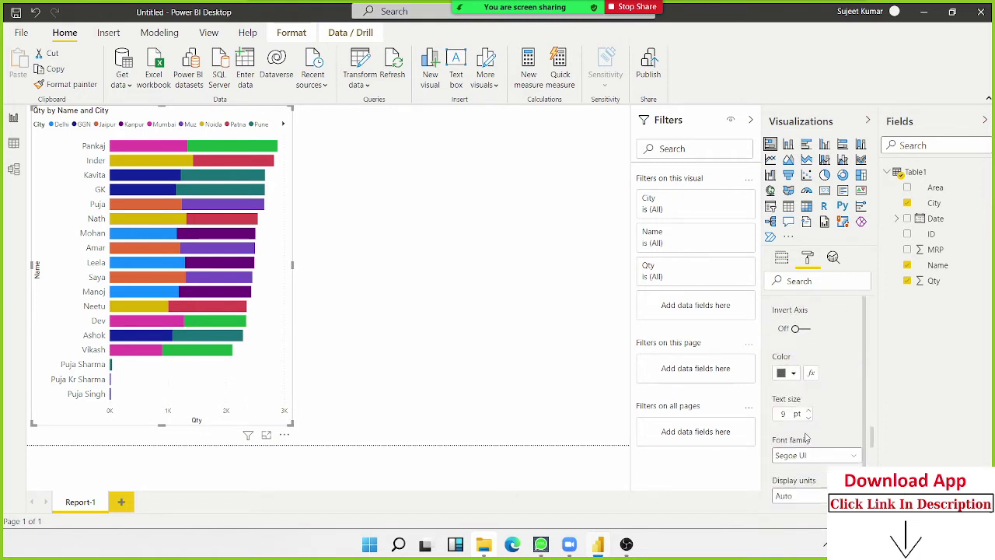
{"action": "scroll", "coordinate": [805, 438], "scroll_direction": "down", "scroll_amount": 2}
{"action": "scroll", "coordinate": [804, 431], "scroll_direction": "down", "scroll_amount": 2}
{"action": "scroll", "coordinate": [808, 423], "scroll_direction": "down", "scroll_amount": 2}
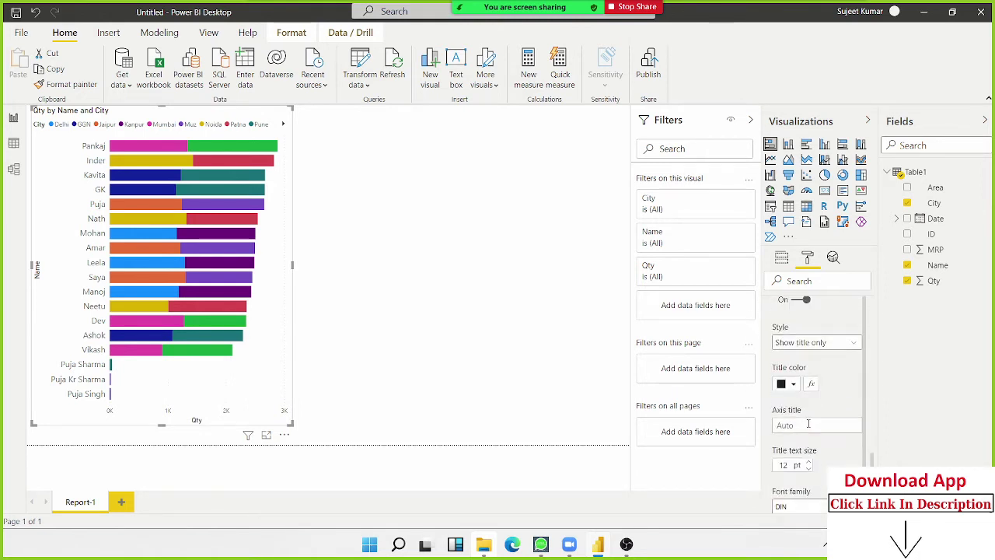
{"action": "scroll", "coordinate": [809, 420], "scroll_direction": "down", "scroll_amount": 2}
{"action": "scroll", "coordinate": [810, 419], "scroll_direction": "down", "scroll_amount": 2}
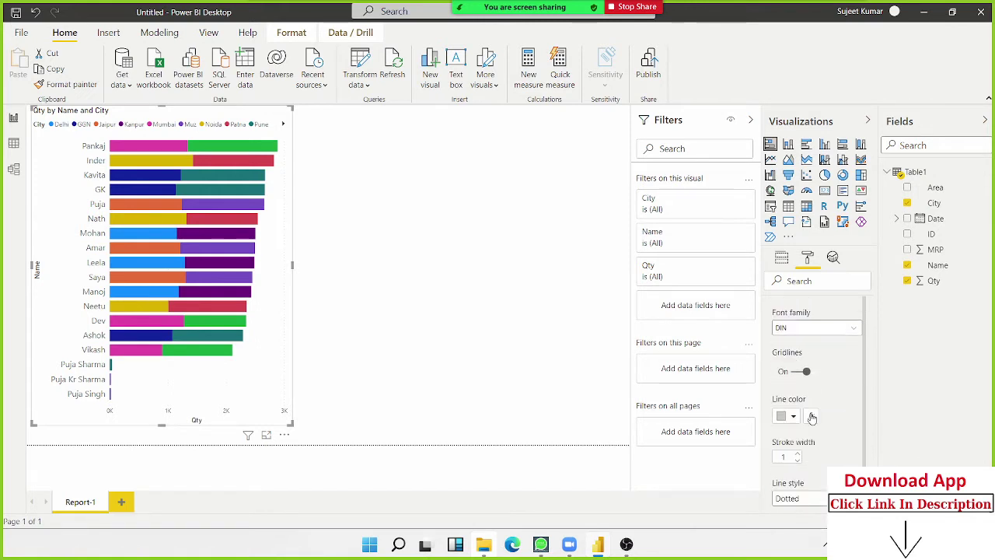
{"action": "scroll", "coordinate": [811, 417], "scroll_direction": "down", "scroll_amount": 2}
{"action": "scroll", "coordinate": [813, 414], "scroll_direction": "down", "scroll_amount": 2}
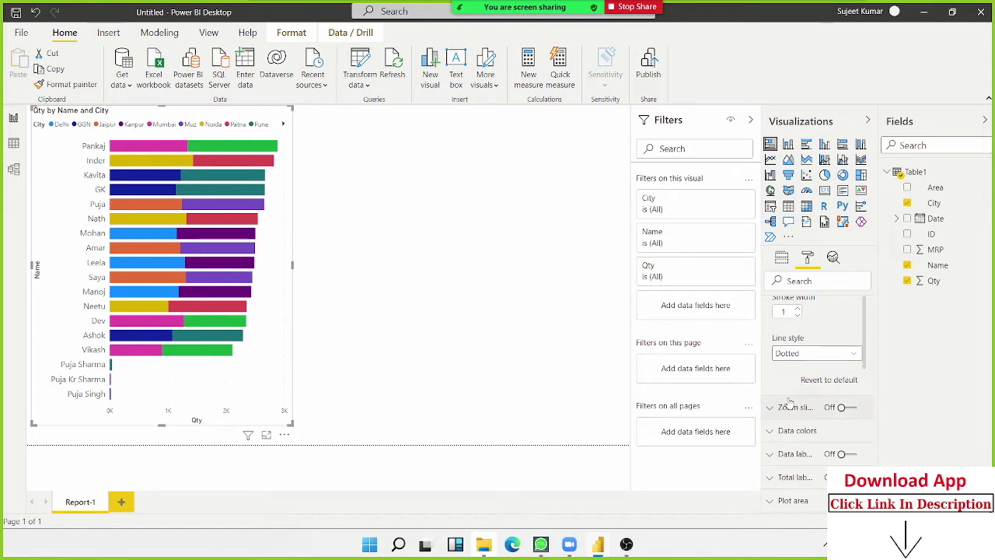
Turn the Qty axis zoom slider On and drag it so Qty starts near 2000
{"action": "scroll", "coordinate": [794, 379], "scroll_direction": "down", "scroll_amount": 1}
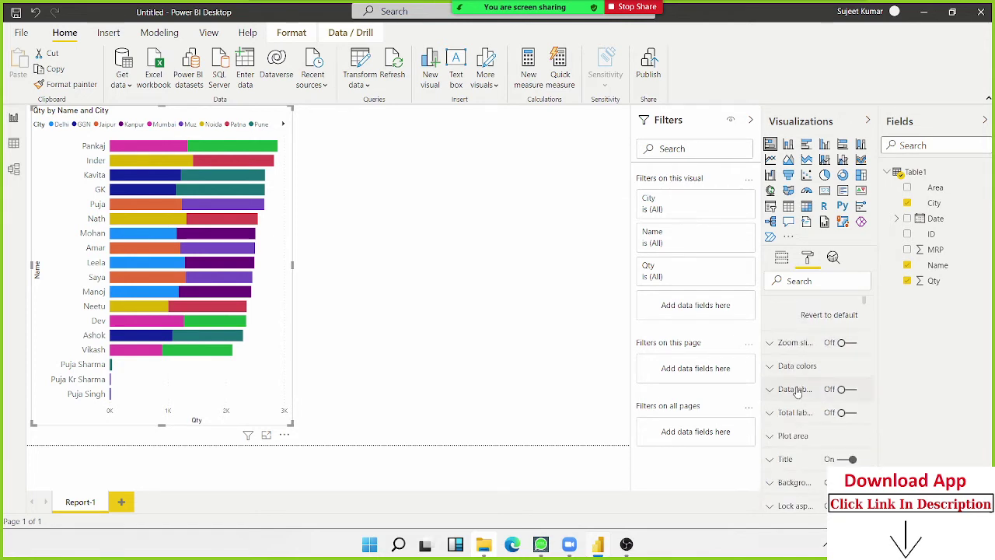
{"action": "left_click", "coordinate": [850, 345]}
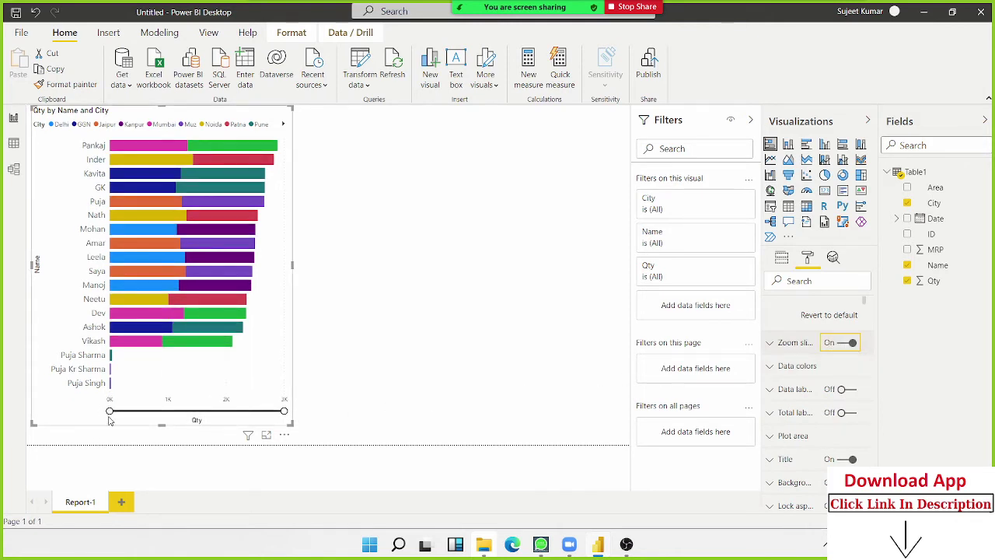
{"action": "mouse_move", "coordinate": [108, 410]}
{"action": "left_mouse_down"}
{"action": "mouse_move", "coordinate": [220, 411]}
{"action": "mouse_move", "coordinate": [109, 410]}
{"action": "left_mouse_up"}
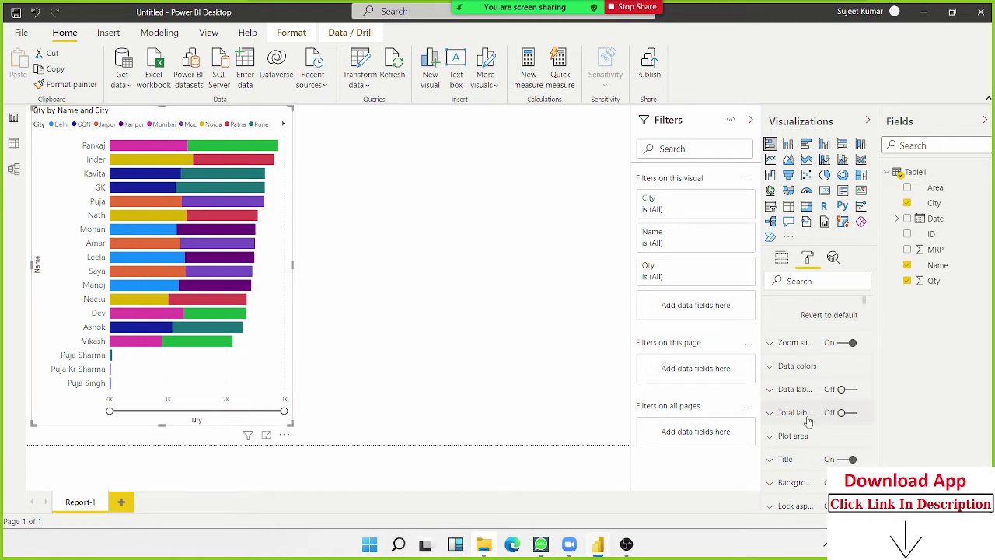
{"action": "scroll", "coordinate": [804, 404], "scroll_direction": "down", "scroll_amount": 1}
{"action": "scroll", "coordinate": [804, 408], "scroll_direction": "up", "scroll_amount": 1}
Expand the Zoom slider section, with slider labels and tooltips off
{"action": "left_click", "coordinate": [779, 344]}
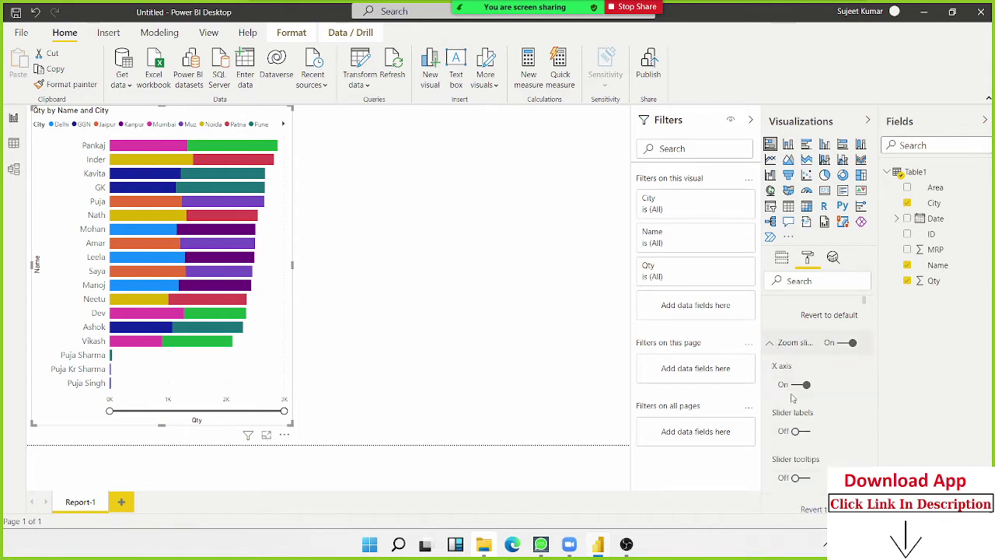
{"action": "scroll", "coordinate": [797, 398], "scroll_direction": "down", "scroll_amount": 2}
{"action": "scroll", "coordinate": [793, 364], "scroll_direction": "up", "scroll_amount": 2}
{"action": "scroll", "coordinate": [793, 345], "scroll_direction": "down", "scroll_amount": 4}
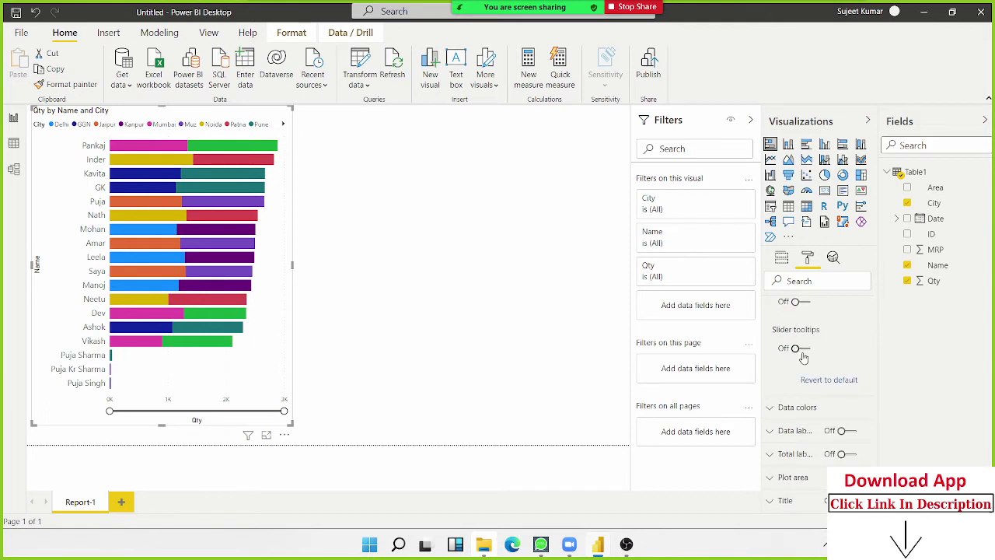
{"action": "scroll", "coordinate": [800, 357], "scroll_direction": "down", "scroll_amount": 2}
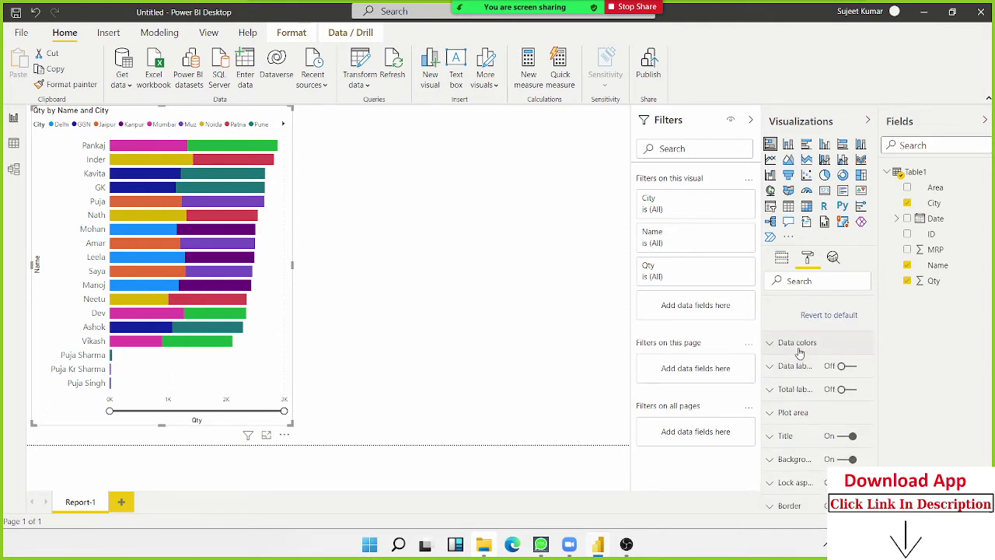
Turn Data labels On so each City segment shows its Qty, such as 1.3K
{"action": "left_click", "coordinate": [799, 347]}
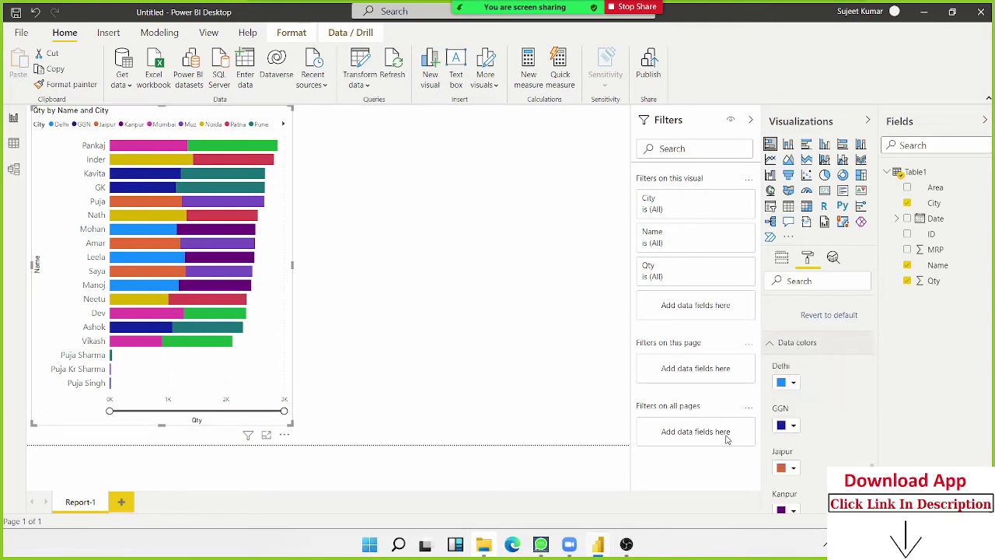
{"action": "scroll", "coordinate": [828, 435], "scroll_direction": "down", "scroll_amount": 2}
{"action": "scroll", "coordinate": [828, 428], "scroll_direction": "down", "scroll_amount": 1}
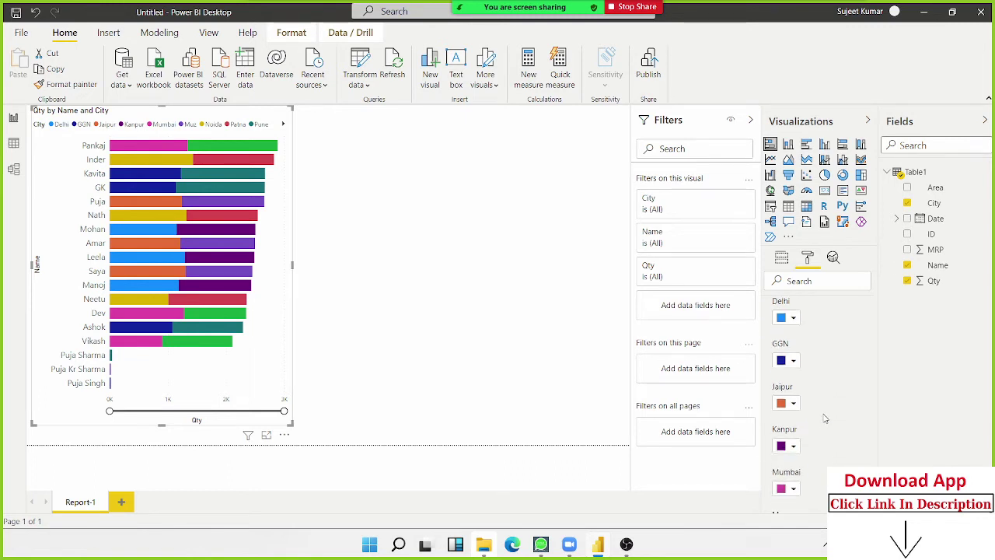
{"action": "scroll", "coordinate": [826, 421], "scroll_direction": "down", "scroll_amount": 2}
{"action": "scroll", "coordinate": [824, 419], "scroll_direction": "down", "scroll_amount": 1}
{"action": "scroll", "coordinate": [825, 418], "scroll_direction": "down", "scroll_amount": 1}
{"action": "scroll", "coordinate": [826, 417], "scroll_direction": "down", "scroll_amount": 2}
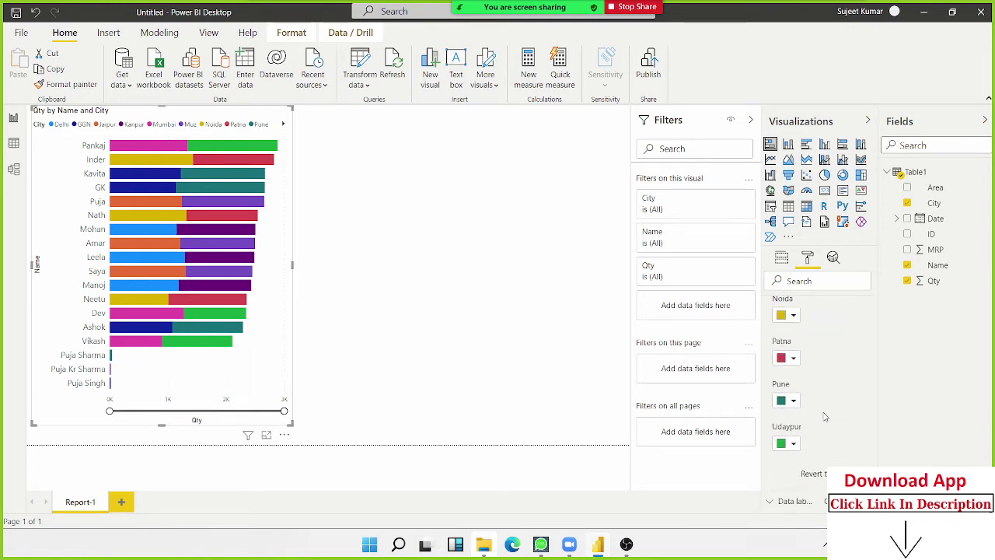
{"action": "scroll", "coordinate": [825, 416], "scroll_direction": "down", "scroll_amount": 2}
{"action": "scroll", "coordinate": [825, 416], "scroll_direction": "up", "scroll_amount": 1}
{"action": "scroll", "coordinate": [824, 413], "scroll_direction": "up", "scroll_amount": 4}
{"action": "scroll", "coordinate": [824, 411], "scroll_direction": "up", "scroll_amount": 4}
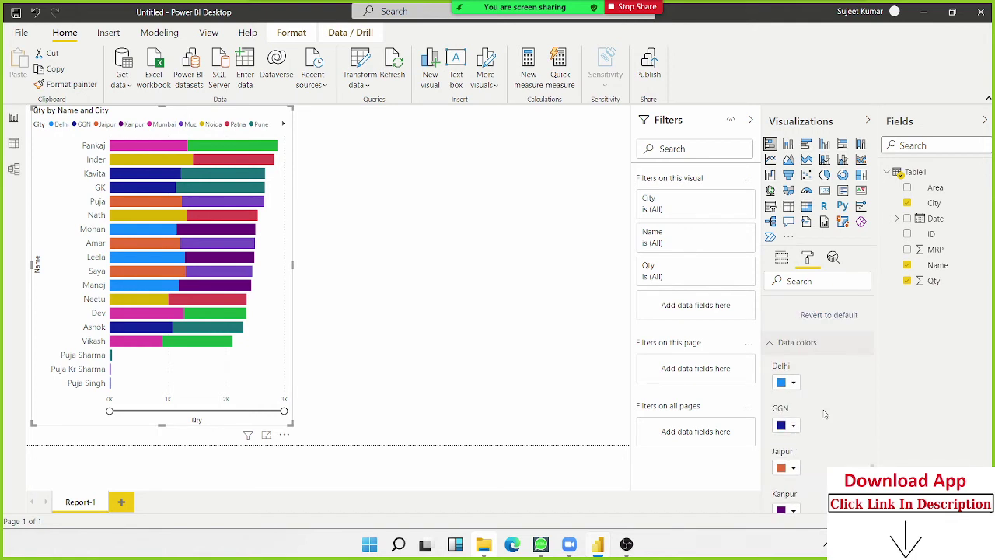
{"action": "scroll", "coordinate": [826, 407], "scroll_direction": "down", "scroll_amount": 4}
{"action": "scroll", "coordinate": [826, 404], "scroll_direction": "down", "scroll_amount": 4}
{"action": "scroll", "coordinate": [825, 404], "scroll_direction": "down", "scroll_amount": 2}
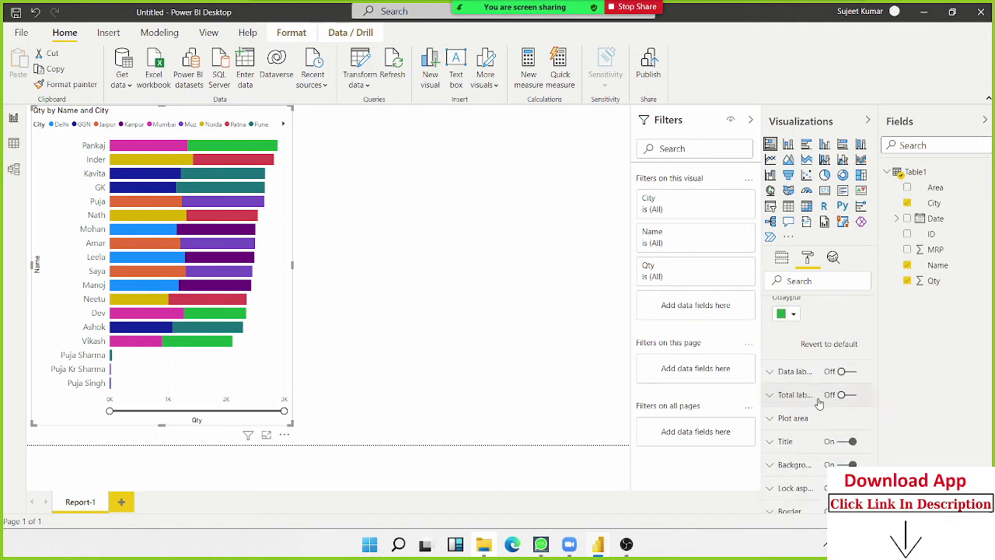
{"action": "left_click", "coordinate": [855, 372]}
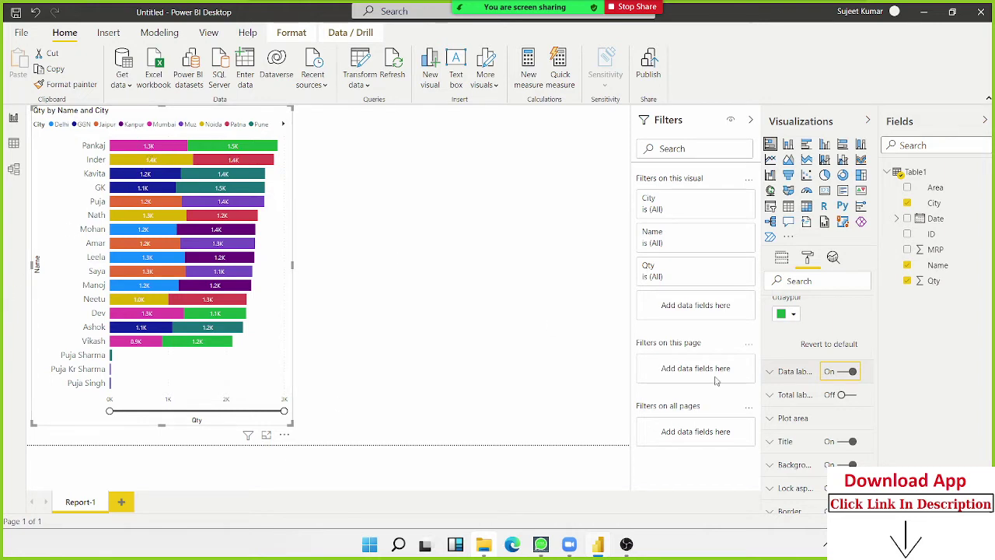
Set the data label Display units to None to show full numbers like 1344
{"action": "left_click", "coordinate": [779, 374]}
{"action": "scroll", "coordinate": [807, 394], "scroll_direction": "down", "scroll_amount": 2}
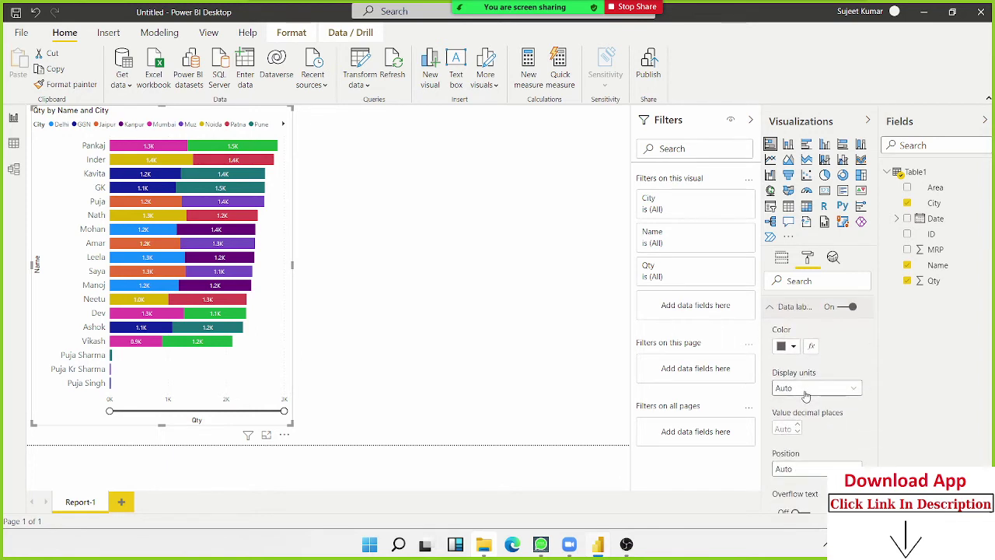
{"action": "left_click", "coordinate": [805, 396]}
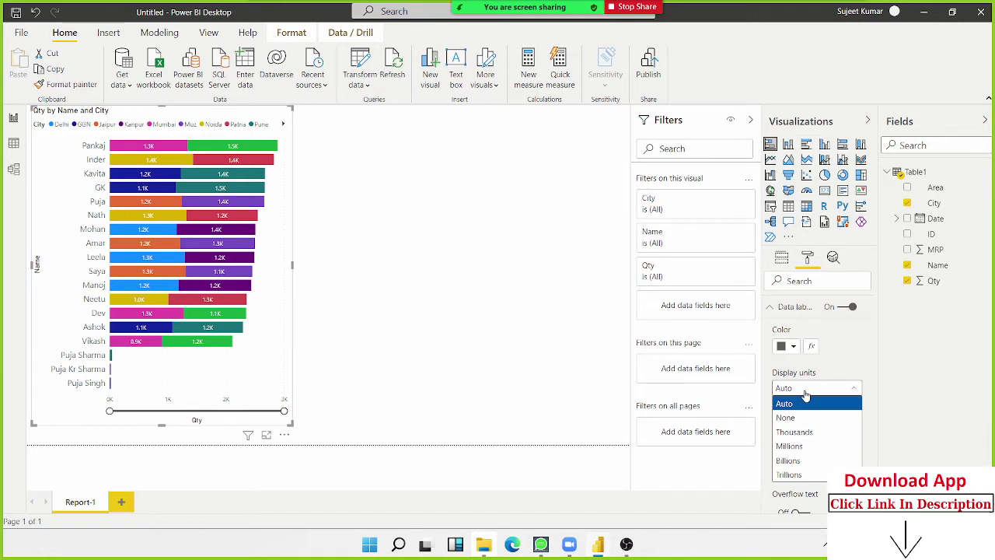
{"action": "left_click", "coordinate": [806, 398]}
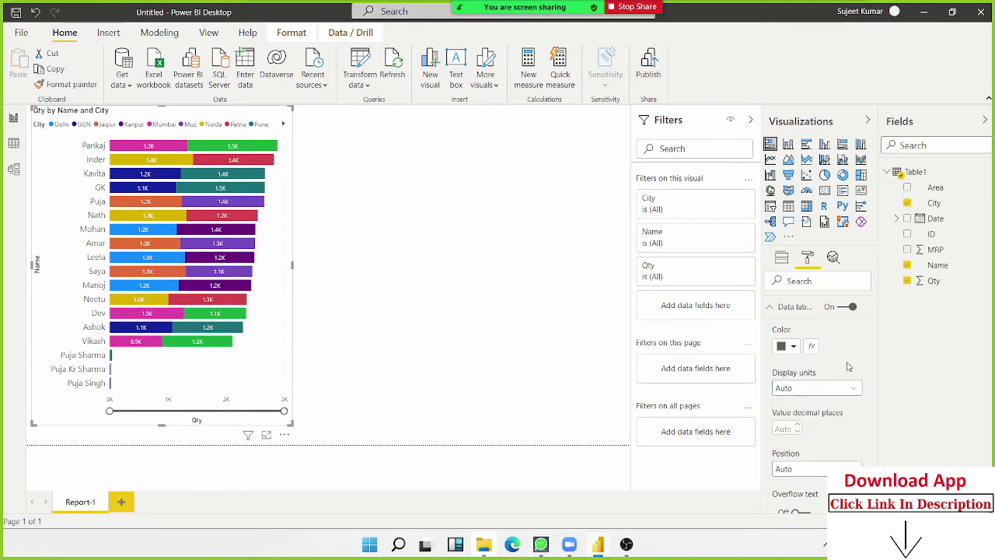
{"action": "scroll", "coordinate": [838, 377], "scroll_direction": "down", "scroll_amount": 2}
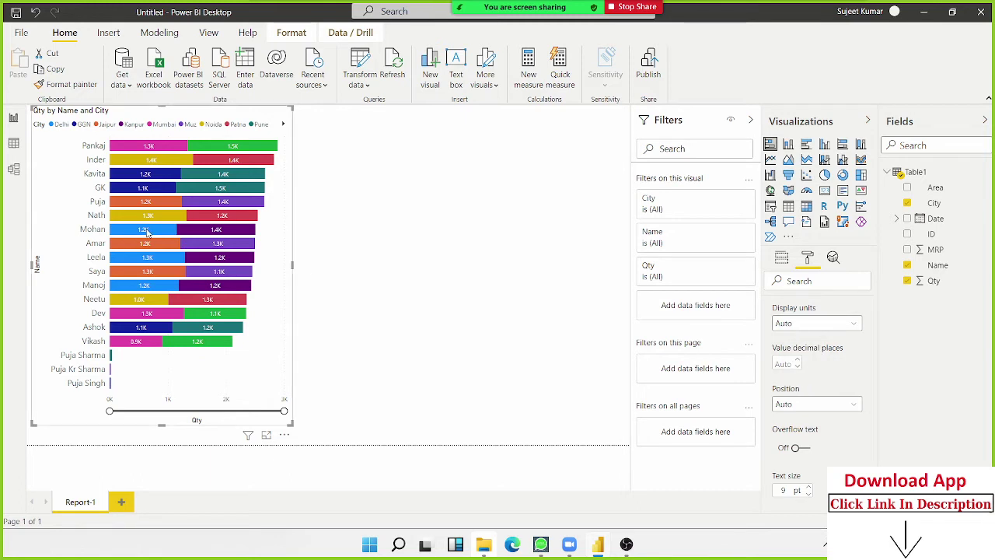
{"action": "left_click", "coordinate": [793, 324]}
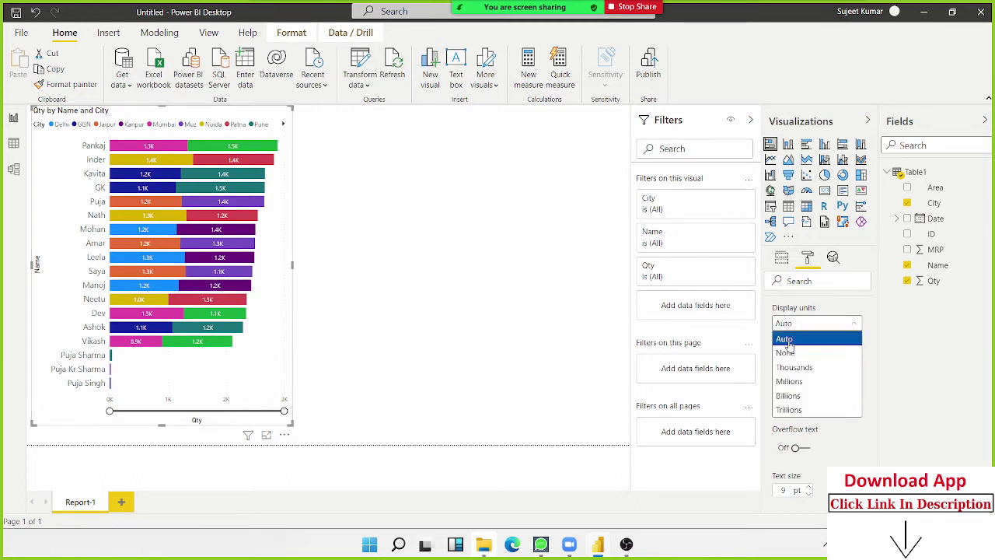
{"action": "left_click", "coordinate": [787, 353]}
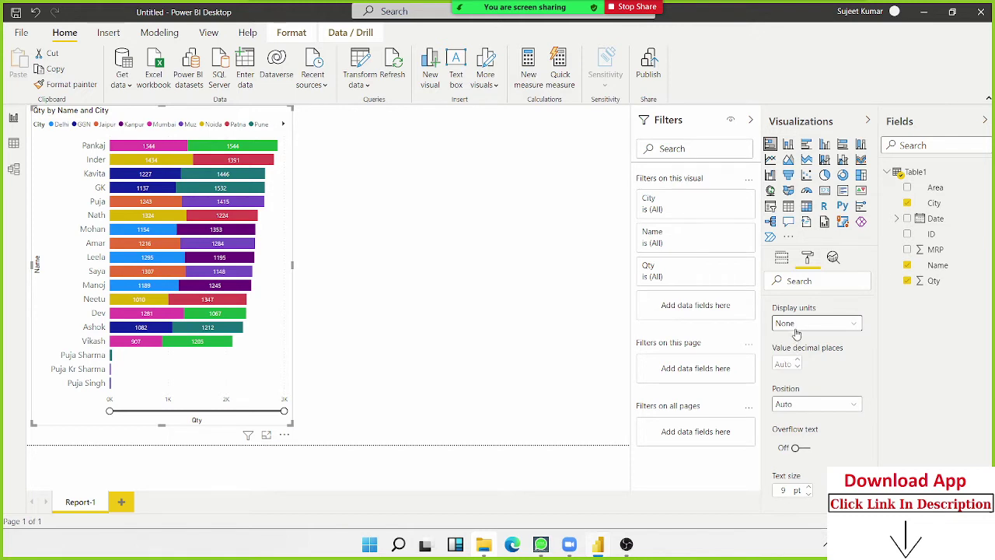
Place data labels at Inside end and turn Overflow text On
{"action": "scroll", "coordinate": [795, 350], "scroll_direction": "down", "scroll_amount": 3}
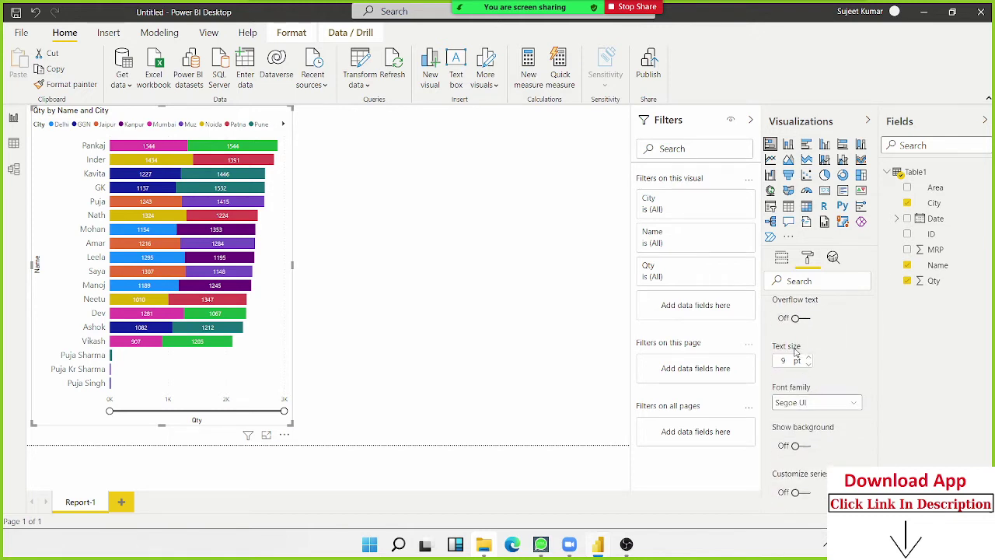
{"action": "scroll", "coordinate": [791, 350], "scroll_direction": "up", "scroll_amount": 3}
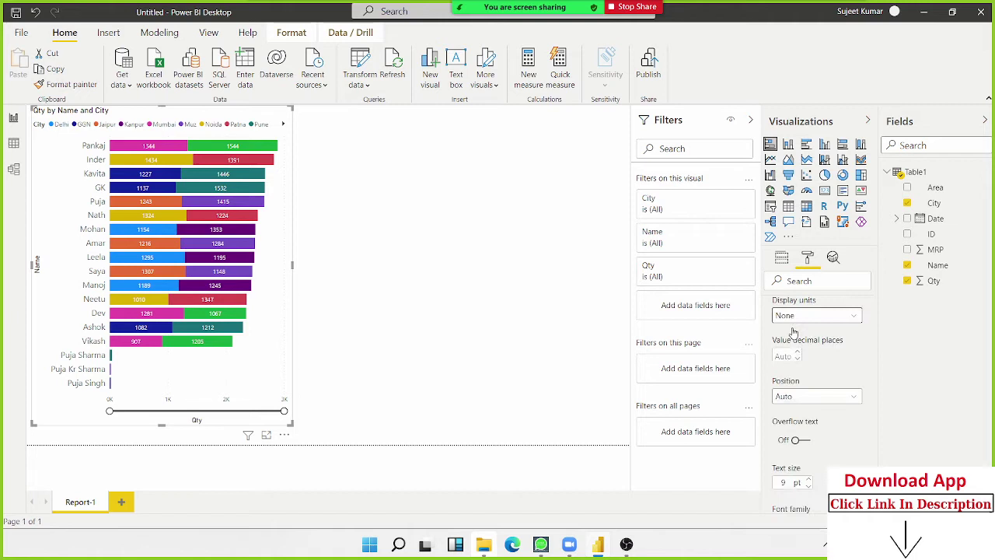
{"action": "left_click", "coordinate": [787, 404]}
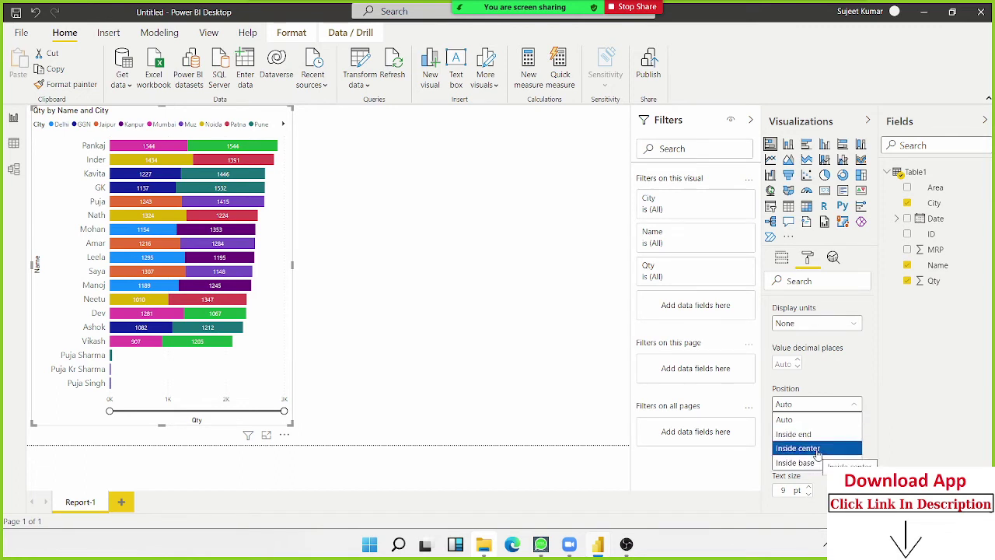
{"action": "left_click", "coordinate": [816, 439]}
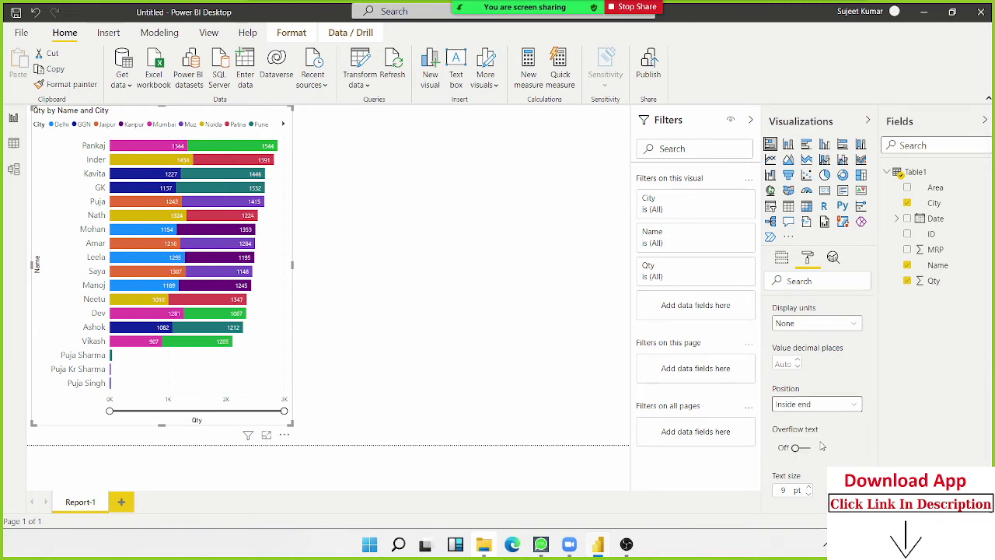
{"action": "scroll", "coordinate": [821, 446], "scroll_direction": "down", "scroll_amount": 2}
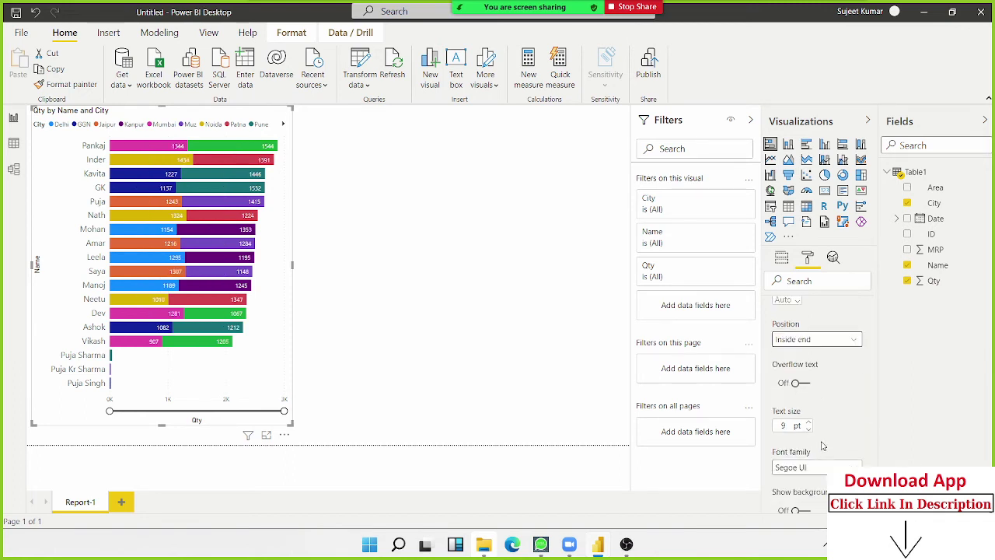
{"action": "left_click", "coordinate": [806, 384]}
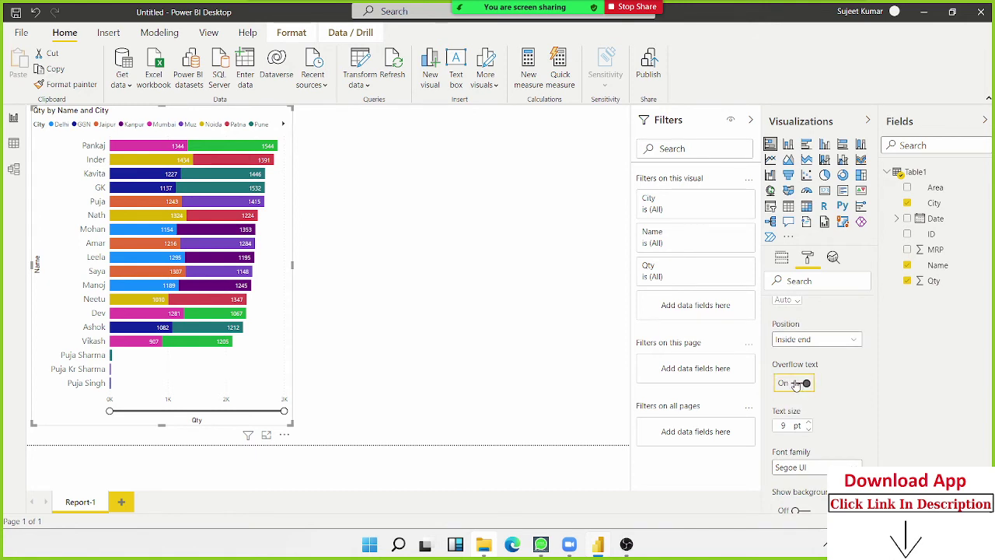
Turn Customize series On with Delhi as the selected series
{"action": "scroll", "coordinate": [826, 408], "scroll_direction": "down", "scroll_amount": 4}
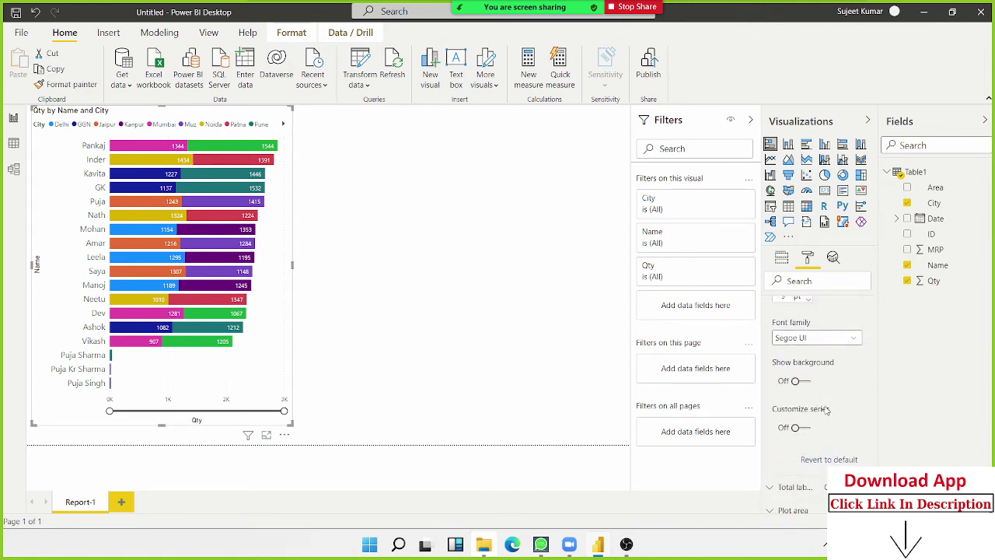
{"action": "left_click", "coordinate": [811, 429]}
{"action": "left_click", "coordinate": [811, 429]}
{"action": "scroll", "coordinate": [811, 432], "scroll_direction": "down", "scroll_amount": 3}
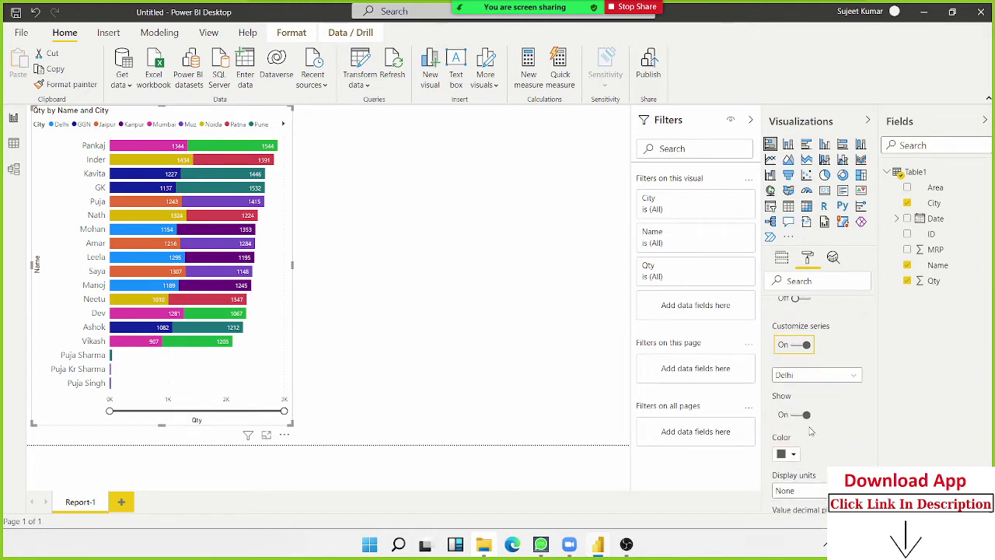
{"action": "left_click", "coordinate": [813, 376]}
{"action": "left_click", "coordinate": [812, 388]}
{"action": "scroll", "coordinate": [809, 387], "scroll_direction": "down", "scroll_amount": 2}
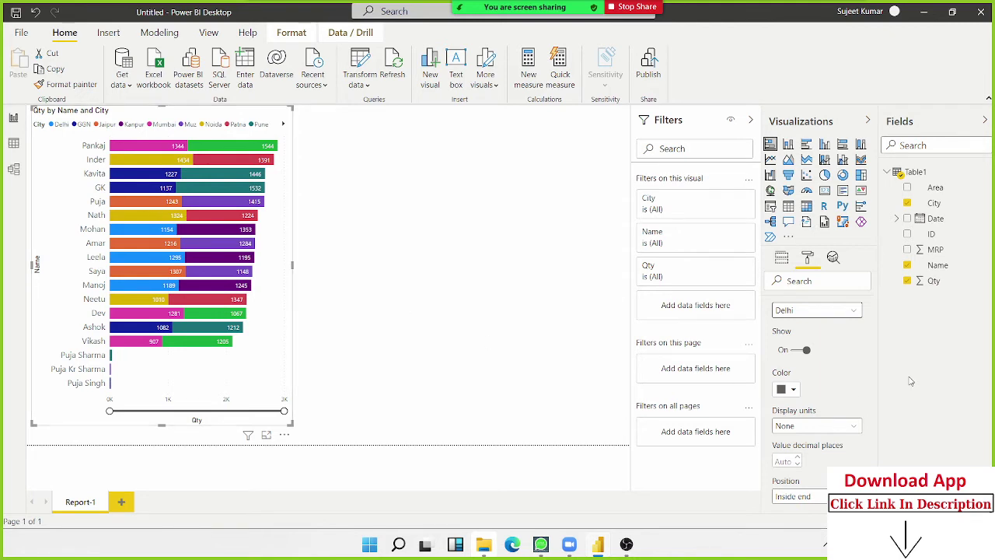
{"action": "scroll", "coordinate": [833, 404], "scroll_direction": "down", "scroll_amount": 5}
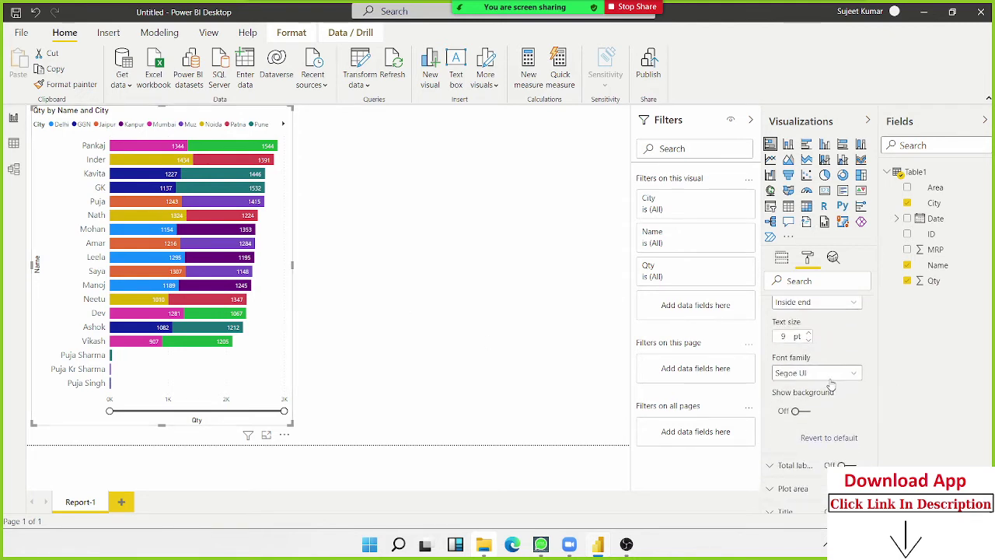
{"action": "scroll", "coordinate": [830, 383], "scroll_direction": "up", "scroll_amount": 5}
{"action": "scroll", "coordinate": [830, 377], "scroll_direction": "down", "scroll_amount": 2}
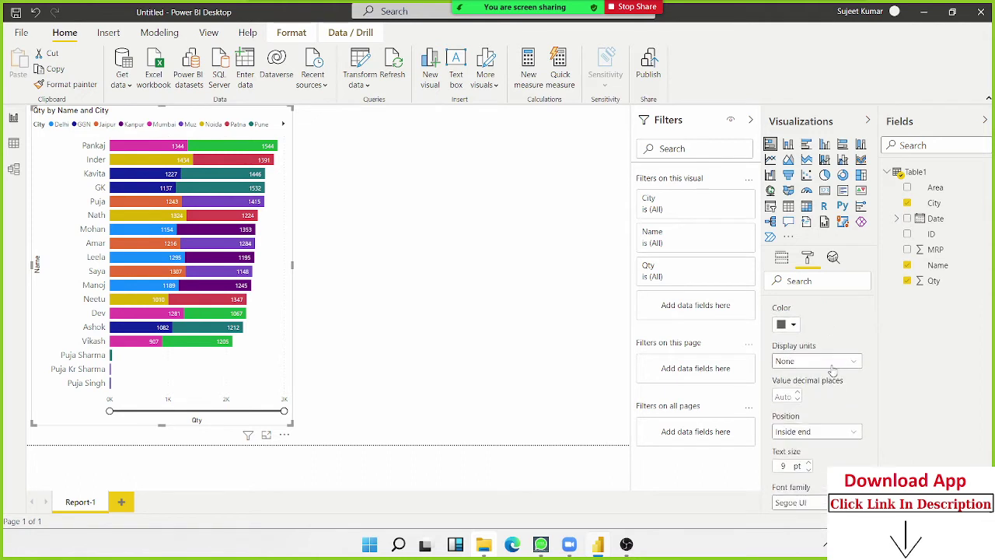
{"action": "scroll", "coordinate": [831, 370], "scroll_direction": "down", "scroll_amount": 2}
{"action": "scroll", "coordinate": [836, 359], "scroll_direction": "down", "scroll_amount": 1}
{"action": "scroll", "coordinate": [836, 359], "scroll_direction": "down", "scroll_amount": 2}
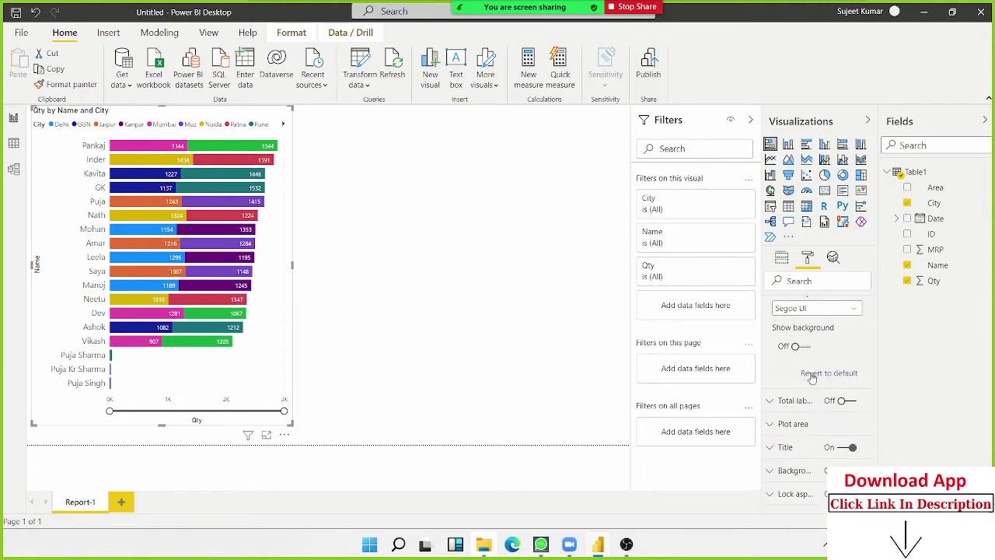
Turn Total labels On so bars end with totals like 2888 for Pankaj
{"action": "left_click", "coordinate": [851, 400]}
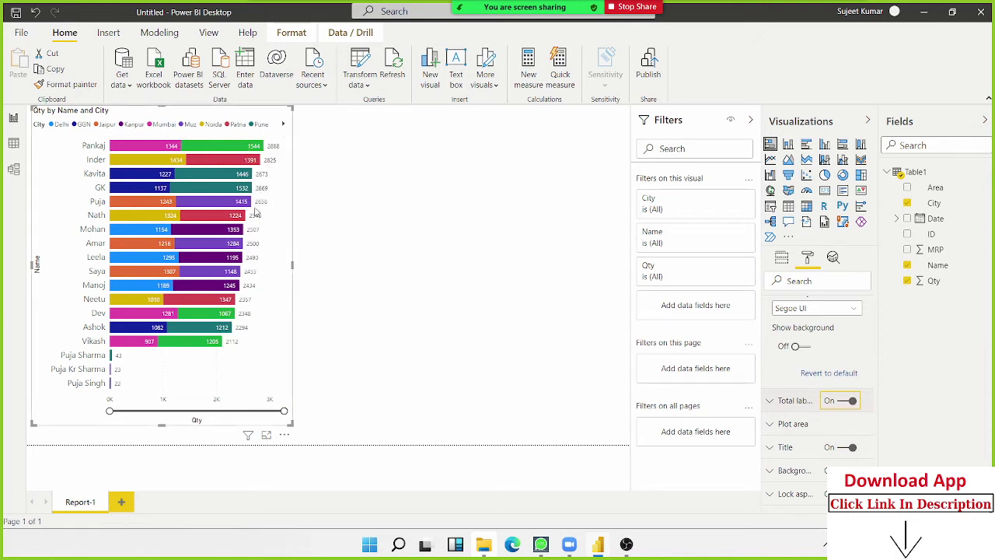
{"action": "left_click", "coordinate": [769, 403]}
{"action": "left_click", "coordinate": [769, 403]}
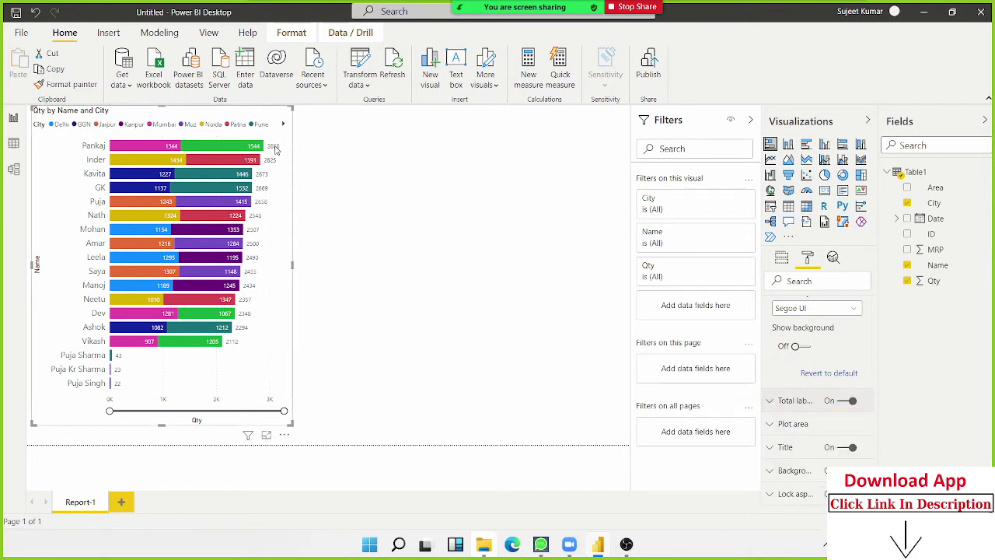
{"action": "left_click", "coordinate": [794, 423]}
{"action": "scroll", "coordinate": [801, 418], "scroll_direction": "down", "scroll_amount": 3}
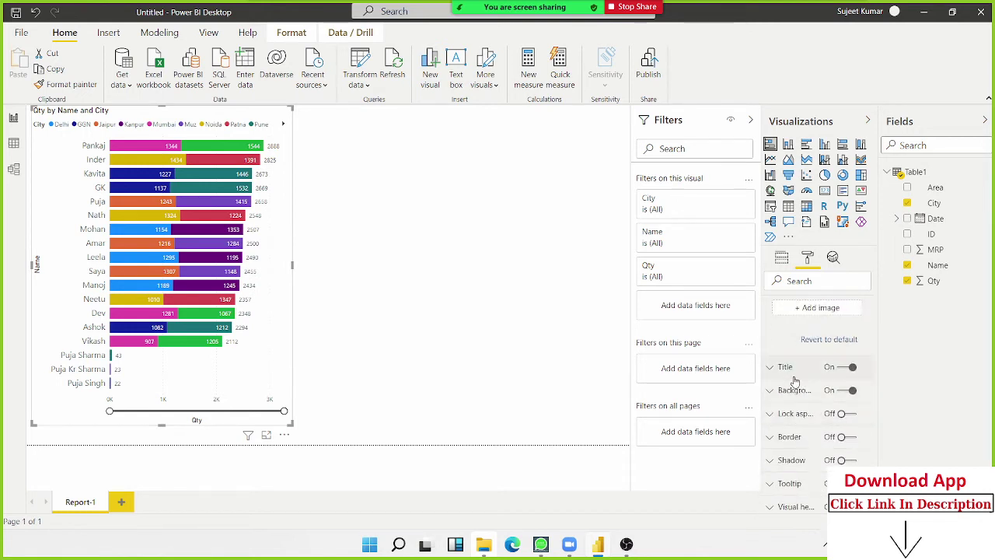
Centre the 'Qty by Name and City' chart title above the bars
{"action": "scroll", "coordinate": [792, 381], "scroll_direction": "up", "scroll_amount": 2}
{"action": "left_click", "coordinate": [770, 432]}
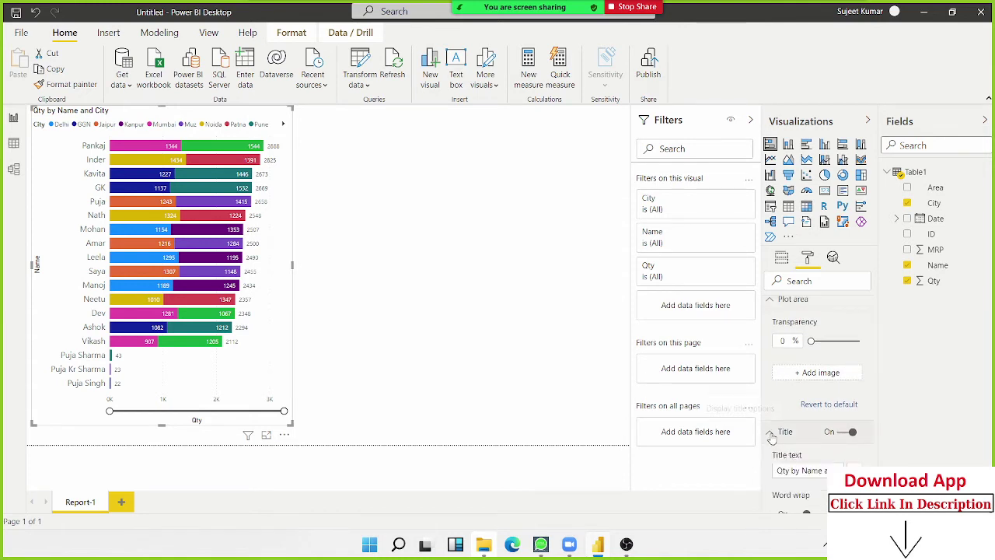
{"action": "scroll", "coordinate": [771, 436], "scroll_direction": "down", "scroll_amount": 2}
{"action": "scroll", "coordinate": [772, 436], "scroll_direction": "down", "scroll_amount": 2}
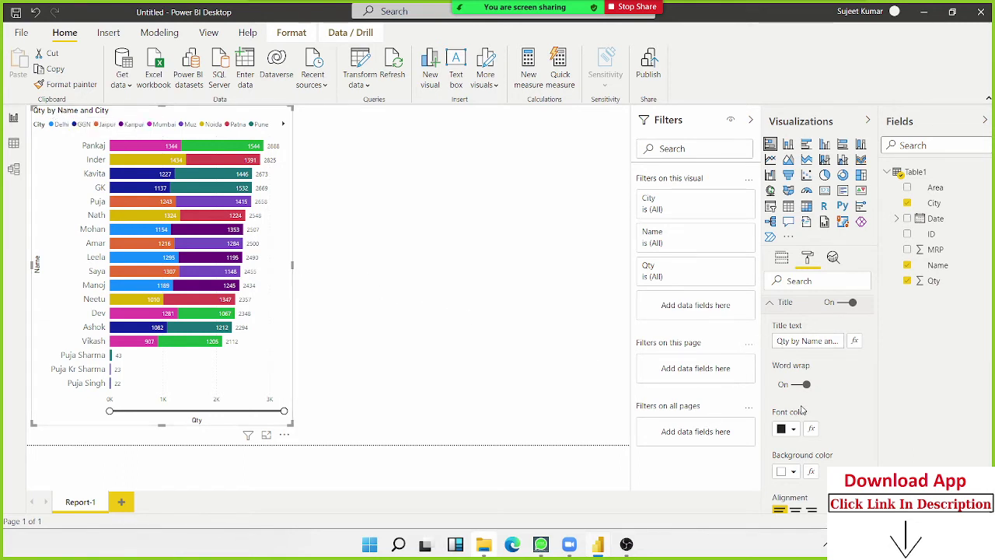
{"action": "scroll", "coordinate": [799, 393], "scroll_direction": "down", "scroll_amount": 3}
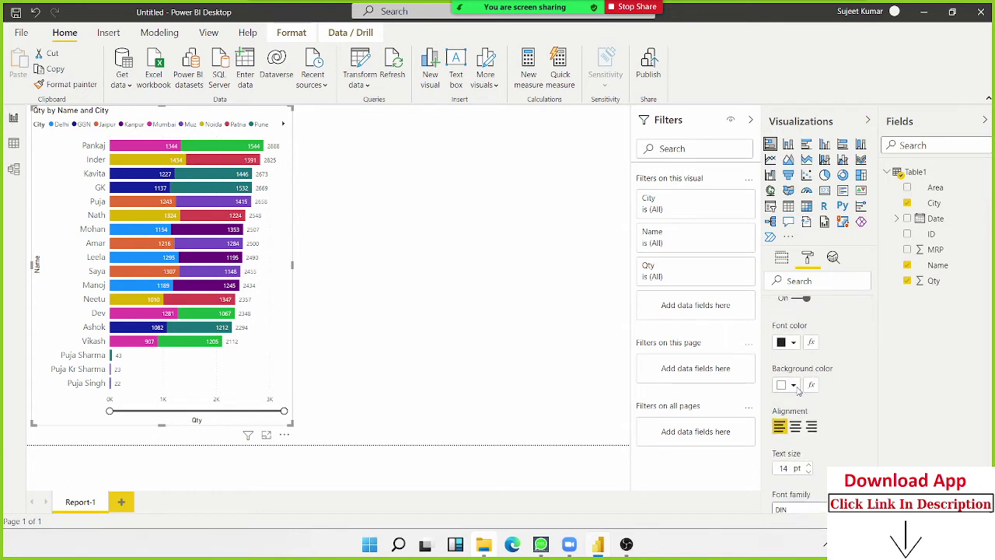
{"action": "scroll", "coordinate": [798, 391], "scroll_direction": "down", "scroll_amount": 2}
{"action": "left_click", "coordinate": [796, 384]}
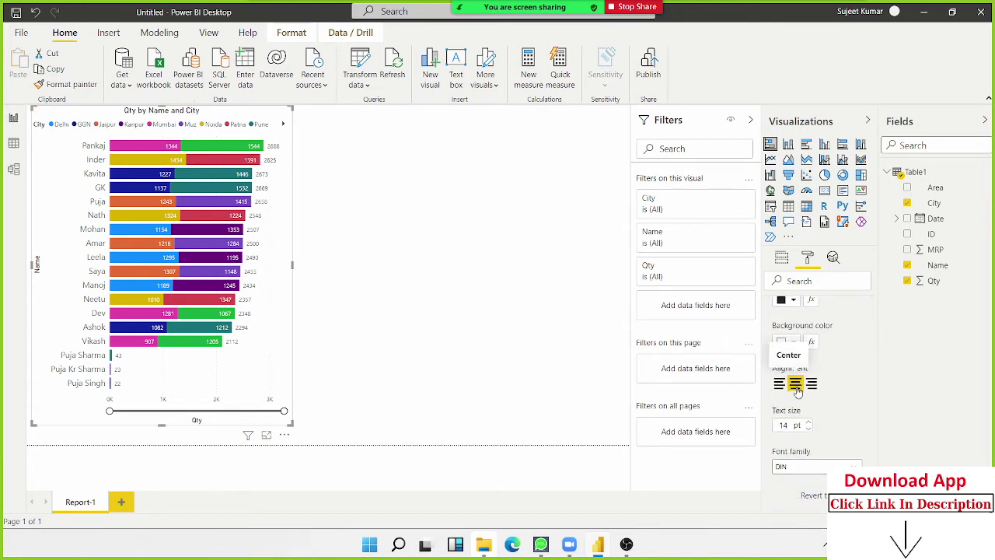
{"action": "scroll", "coordinate": [798, 392], "scroll_direction": "down", "scroll_amount": 3}
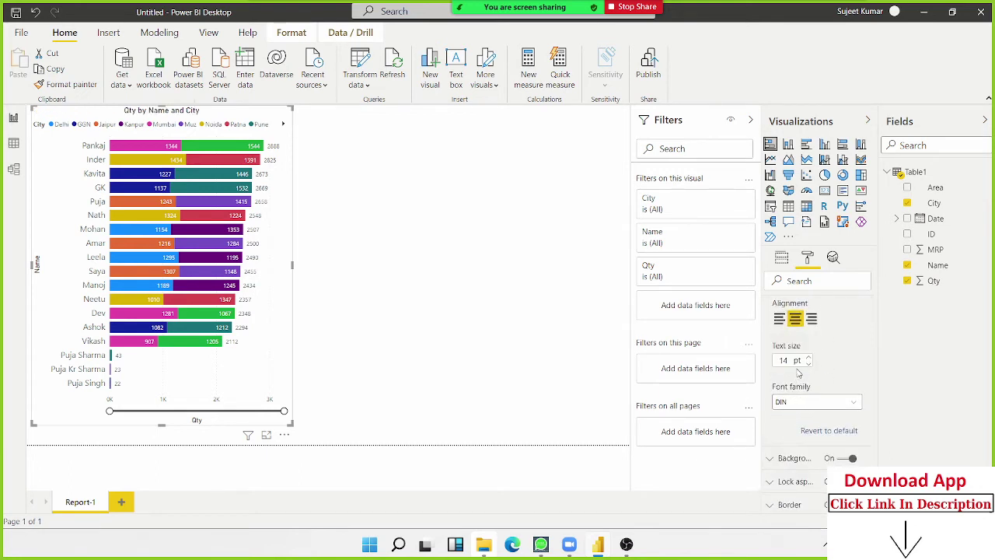
{"action": "scroll", "coordinate": [798, 411], "scroll_direction": "down", "scroll_amount": 3}
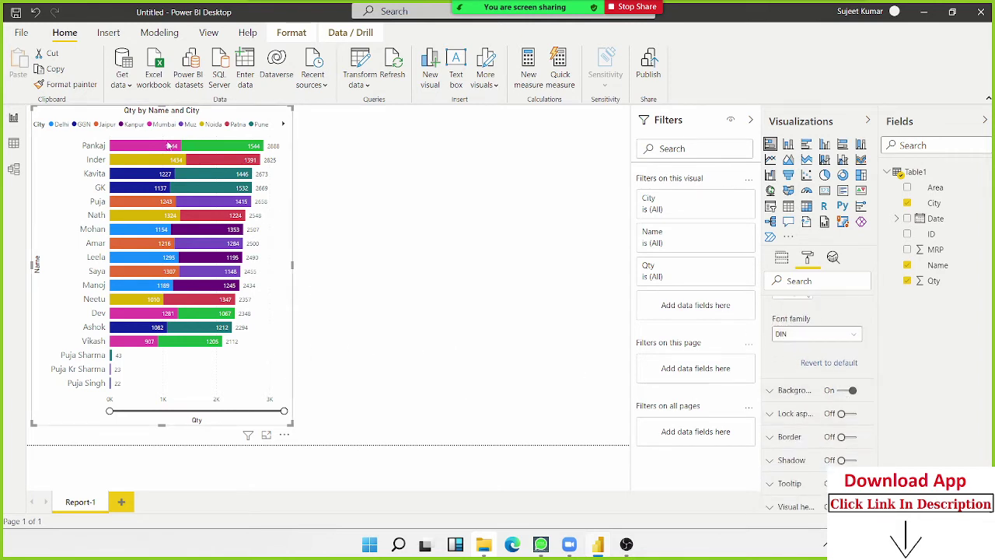
{"action": "left_click", "coordinate": [773, 393]}
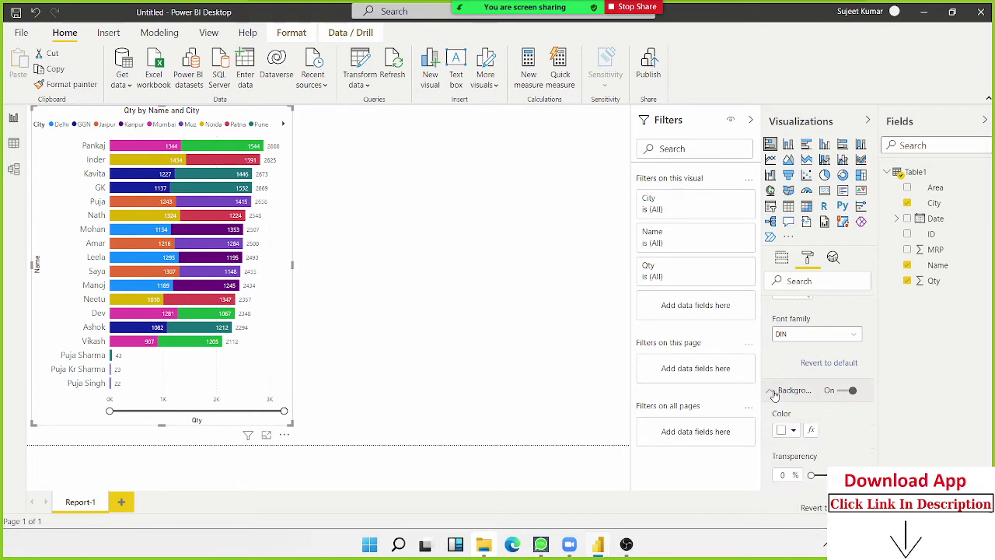
{"action": "left_click", "coordinate": [844, 395]}
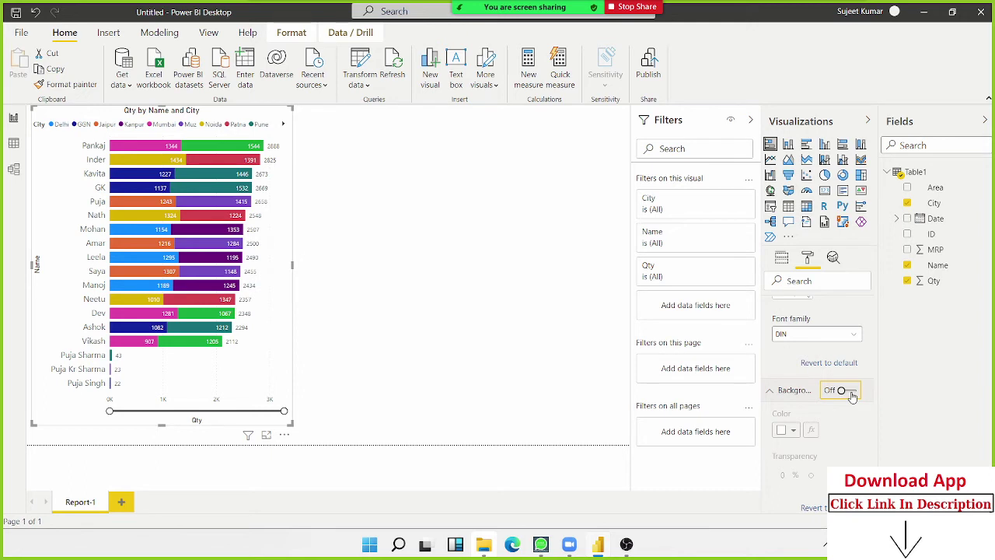
{"action": "left_click", "coordinate": [843, 392]}
{"action": "scroll", "coordinate": [852, 397], "scroll_direction": "down", "scroll_amount": 1}
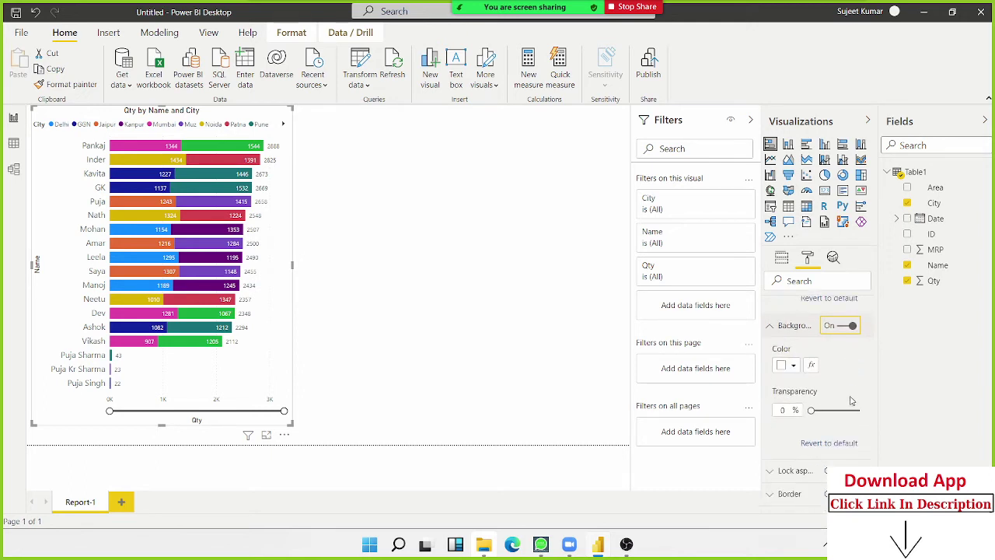
{"action": "left_click", "coordinate": [794, 366]}
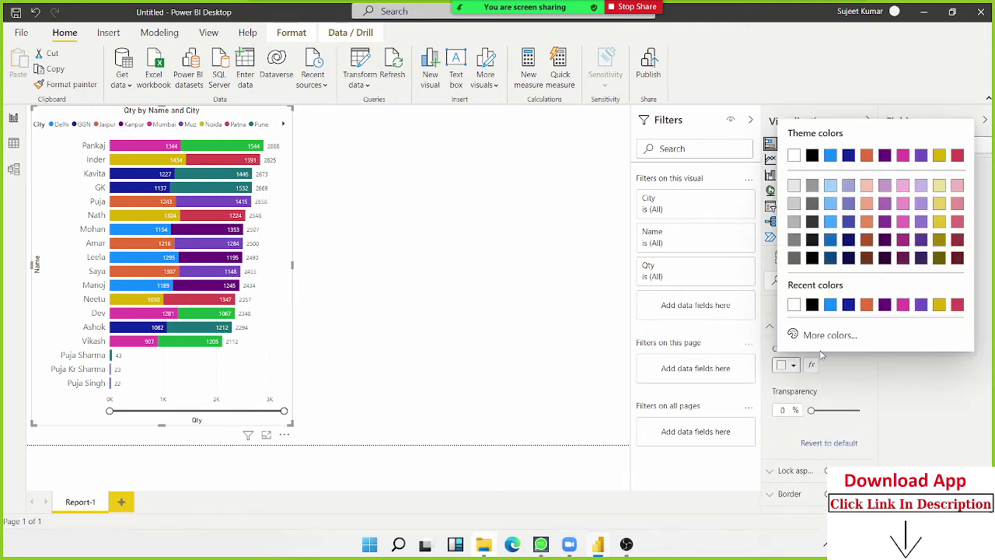
{"action": "left_click", "coordinate": [830, 305]}
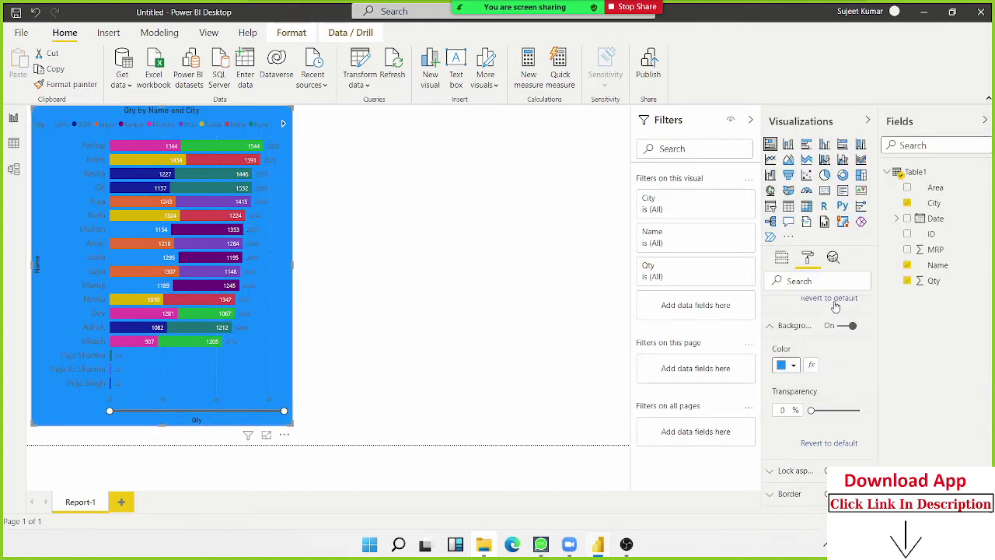
{"action": "left_click", "coordinate": [796, 366]}
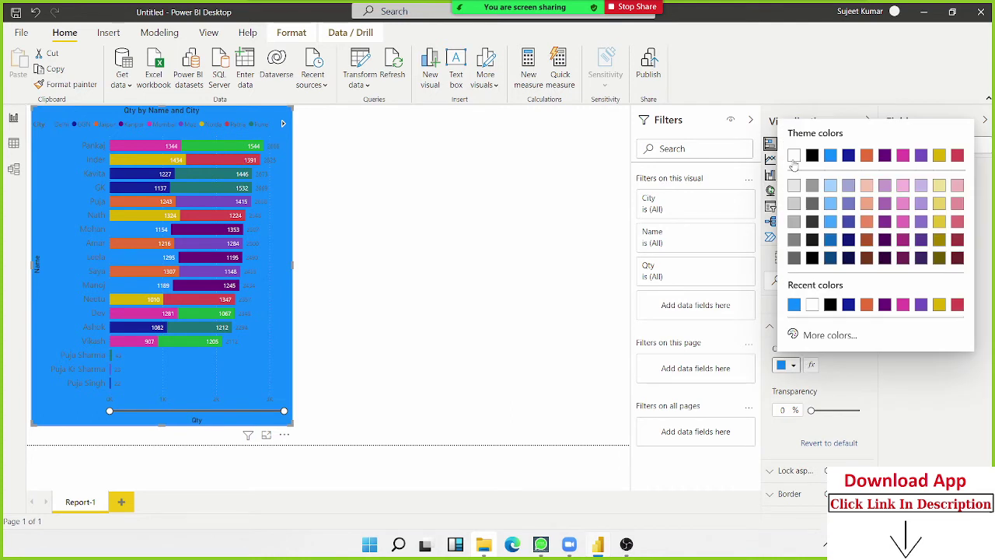
{"action": "left_click", "coordinate": [794, 157]}
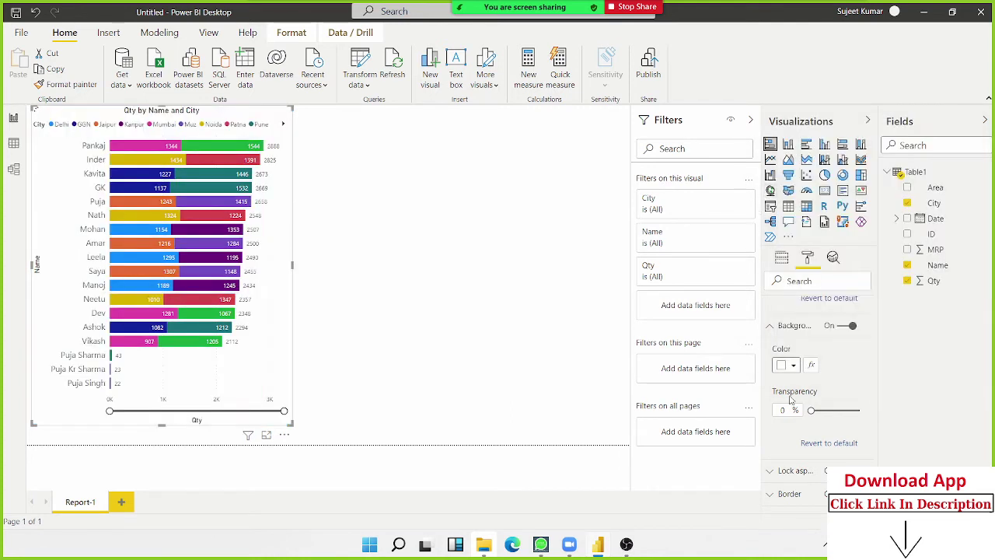
{"action": "scroll", "coordinate": [790, 398], "scroll_direction": "down", "scroll_amount": 2}
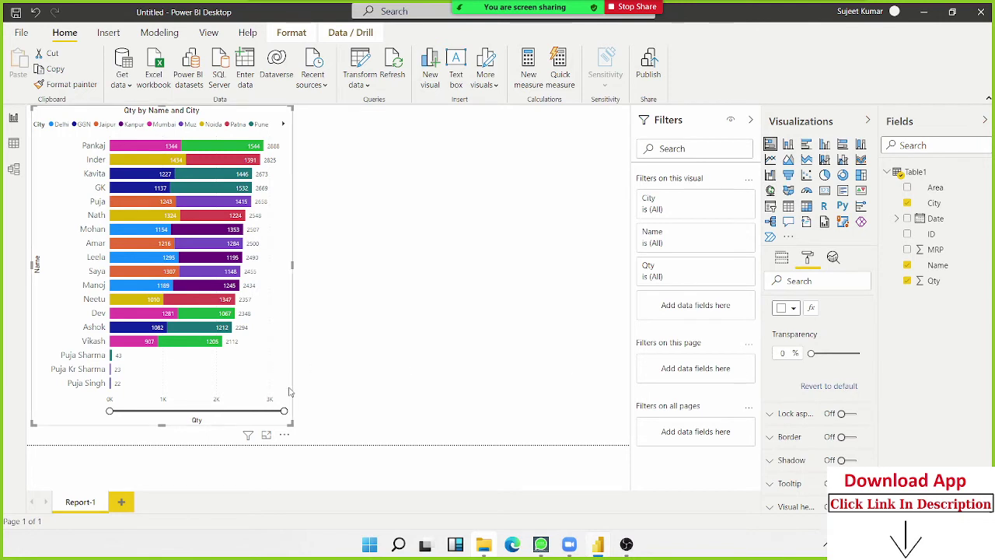
Expand Lock aspect and Border options, then collapse Border again
{"action": "left_click", "coordinate": [801, 412]}
{"action": "scroll", "coordinate": [830, 409], "scroll_direction": "down", "scroll_amount": 1}
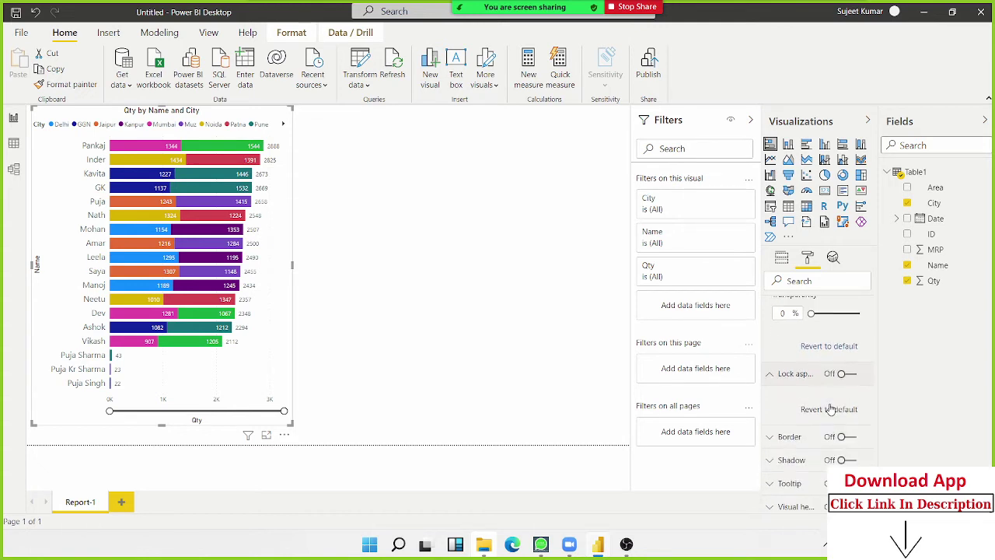
{"action": "left_click", "coordinate": [799, 439]}
{"action": "scroll", "coordinate": [799, 437], "scroll_direction": "down", "scroll_amount": 2}
{"action": "scroll", "coordinate": [805, 408], "scroll_direction": "down", "scroll_amount": 2}
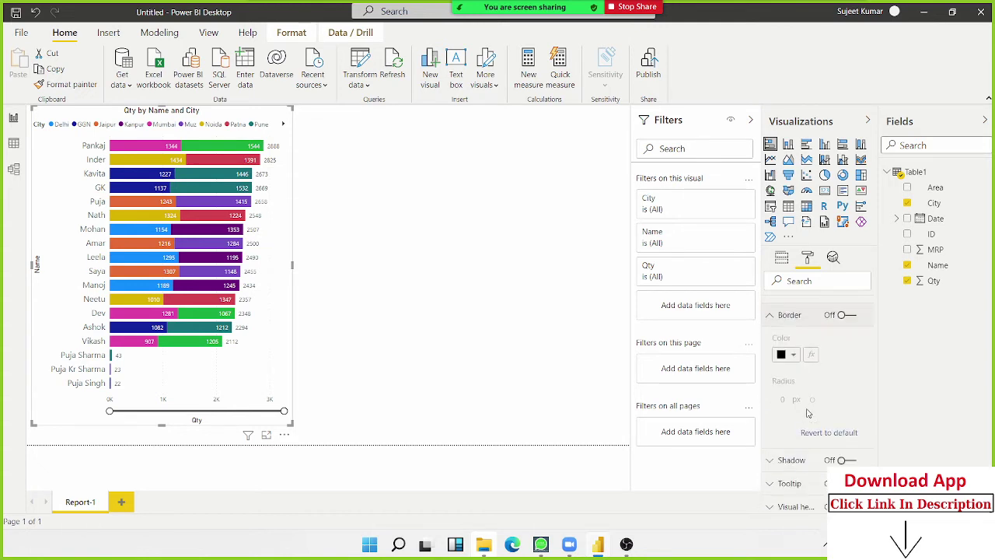
{"action": "scroll", "coordinate": [800, 396], "scroll_direction": "up", "scroll_amount": 1}
{"action": "scroll", "coordinate": [793, 389], "scroll_direction": "up", "scroll_amount": 1}
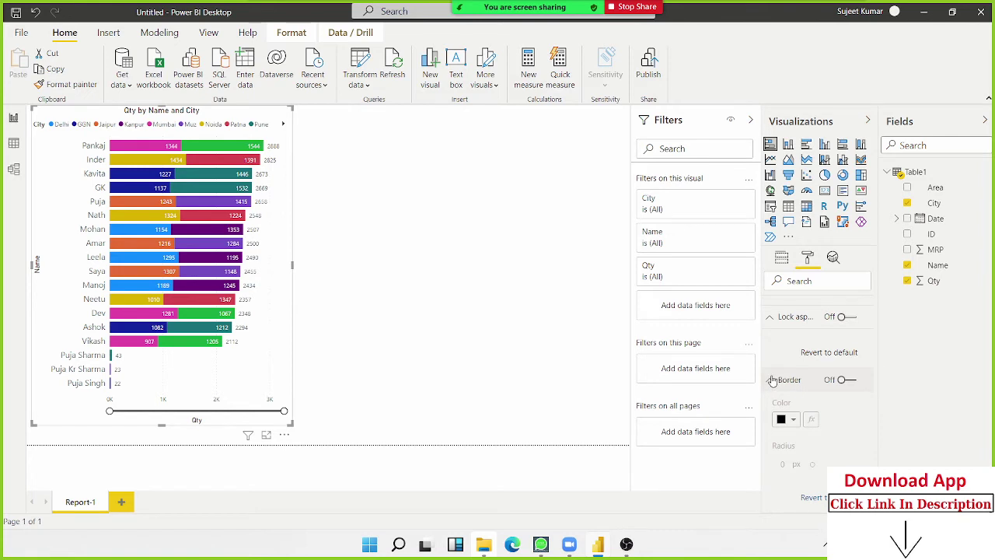
{"action": "left_click", "coordinate": [779, 380]}
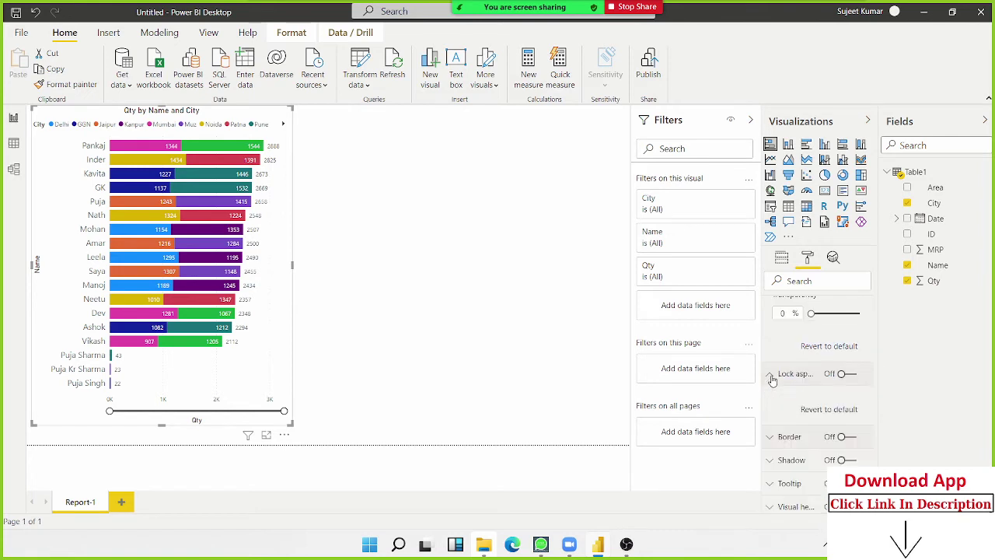
Expand the Tooltip formatting options
{"action": "left_click", "coordinate": [773, 484]}
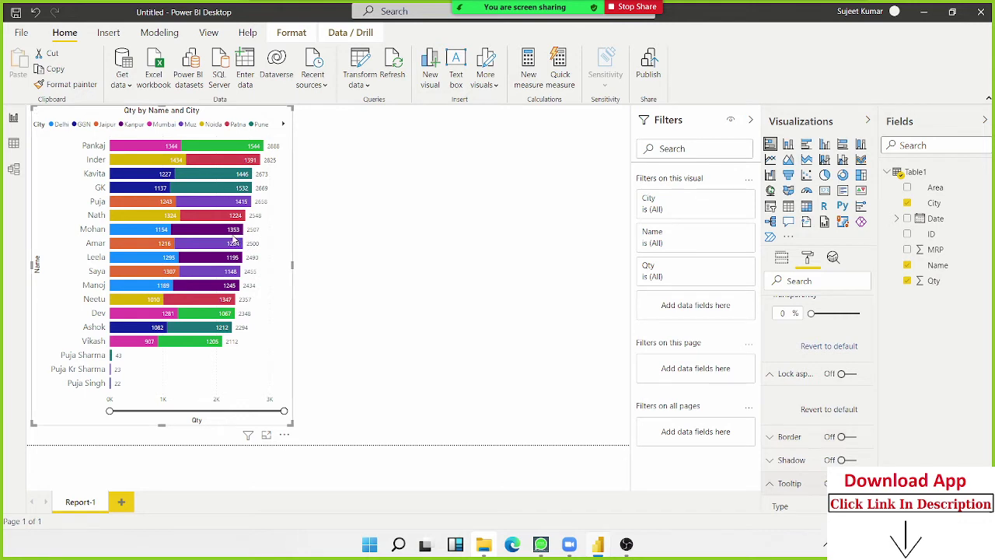
{"action": "scroll", "coordinate": [833, 457], "scroll_direction": "down", "scroll_amount": 1}
{"action": "scroll", "coordinate": [834, 458], "scroll_direction": "down", "scroll_amount": 3}
{"action": "scroll", "coordinate": [835, 458], "scroll_direction": "down", "scroll_amount": 2}
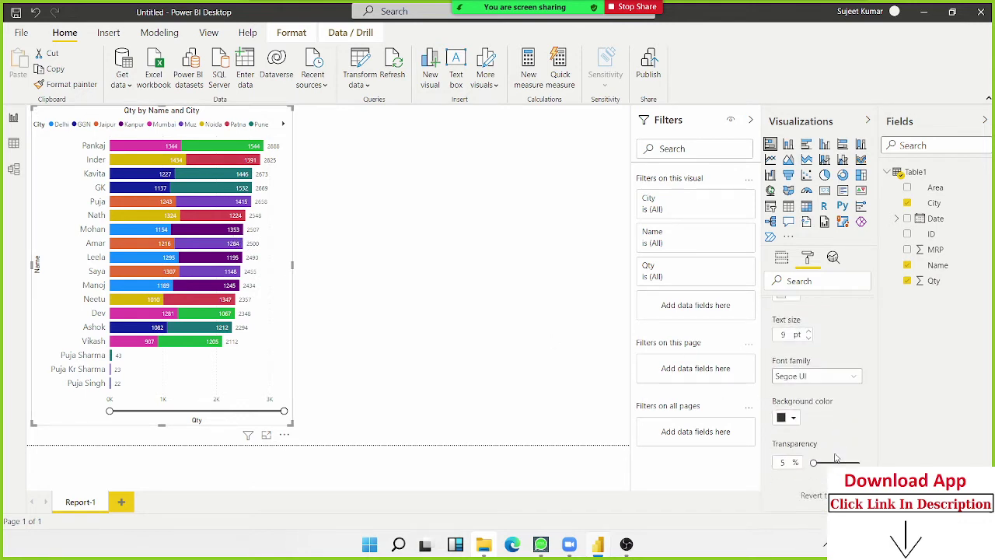
{"action": "scroll", "coordinate": [836, 458], "scroll_direction": "down", "scroll_amount": 1}
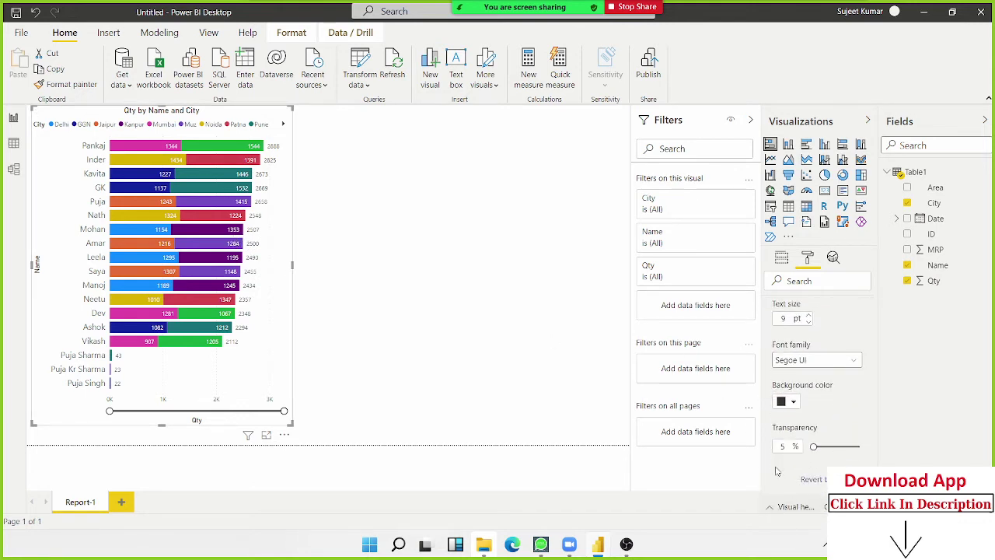
{"action": "scroll", "coordinate": [777, 470], "scroll_direction": "down", "scroll_amount": 4}
{"action": "scroll", "coordinate": [809, 459], "scroll_direction": "down", "scroll_amount": 3}
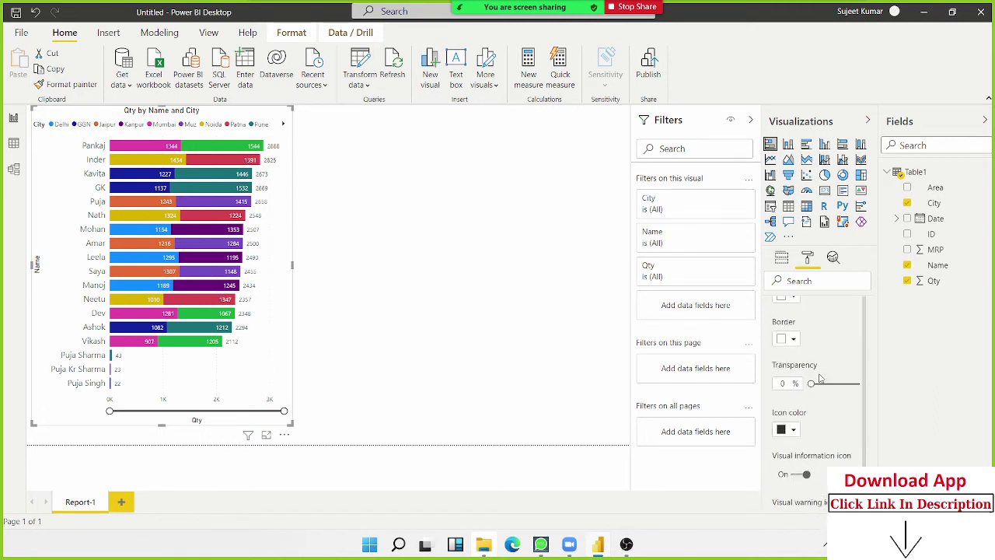
{"action": "scroll", "coordinate": [819, 378], "scroll_direction": "up", "scroll_amount": 3}
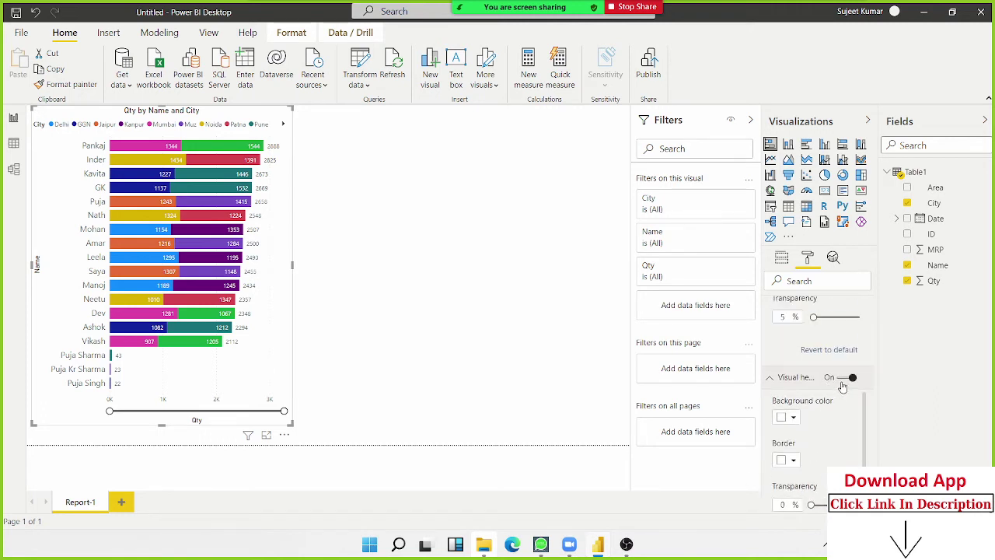
Bring up Visual header settings: header on, 0% transparency, tooltip icon off
{"action": "mouse_move", "coordinate": [811, 378]}
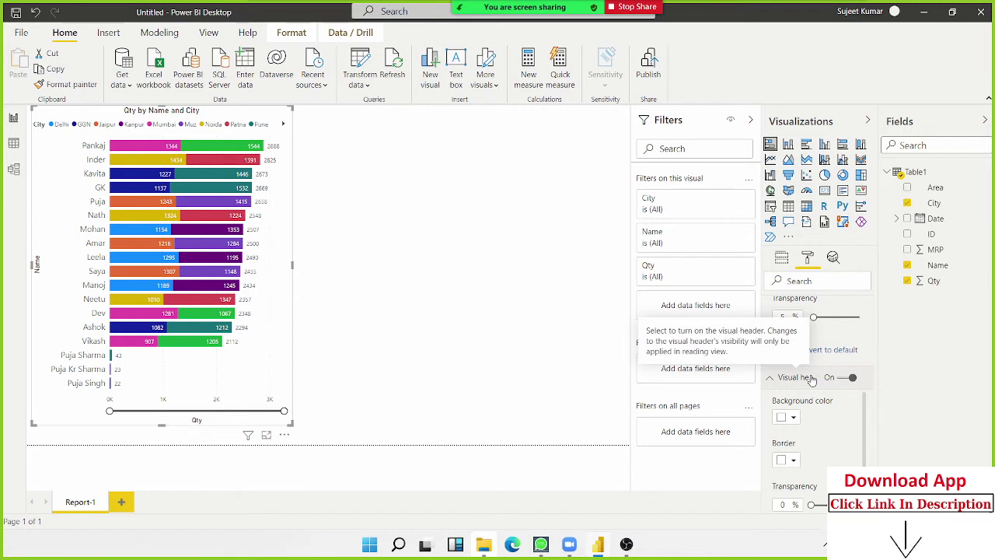
{"action": "scroll", "coordinate": [798, 418], "scroll_direction": "down", "scroll_amount": 1}
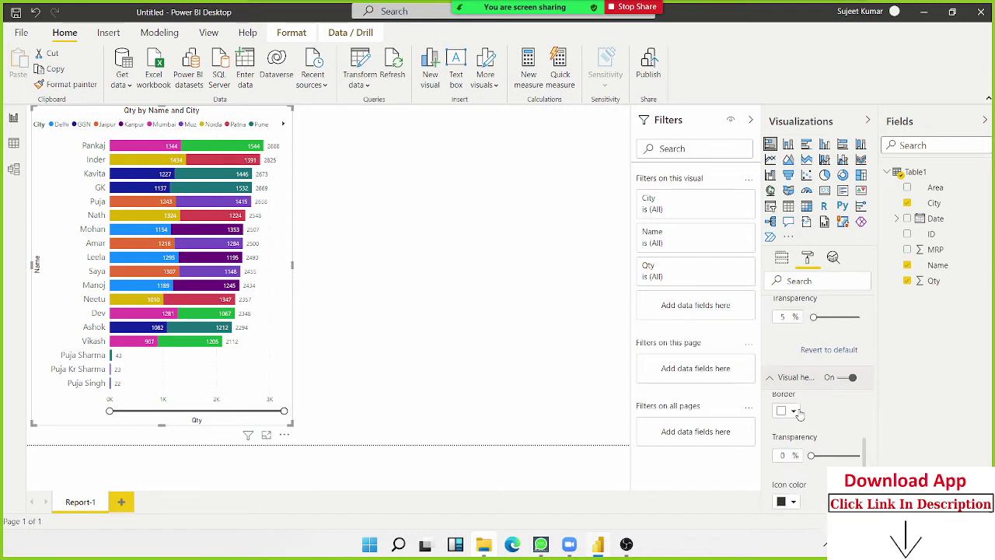
{"action": "scroll", "coordinate": [798, 416], "scroll_direction": "down", "scroll_amount": 3}
{"action": "scroll", "coordinate": [808, 373], "scroll_direction": "down", "scroll_amount": 2}
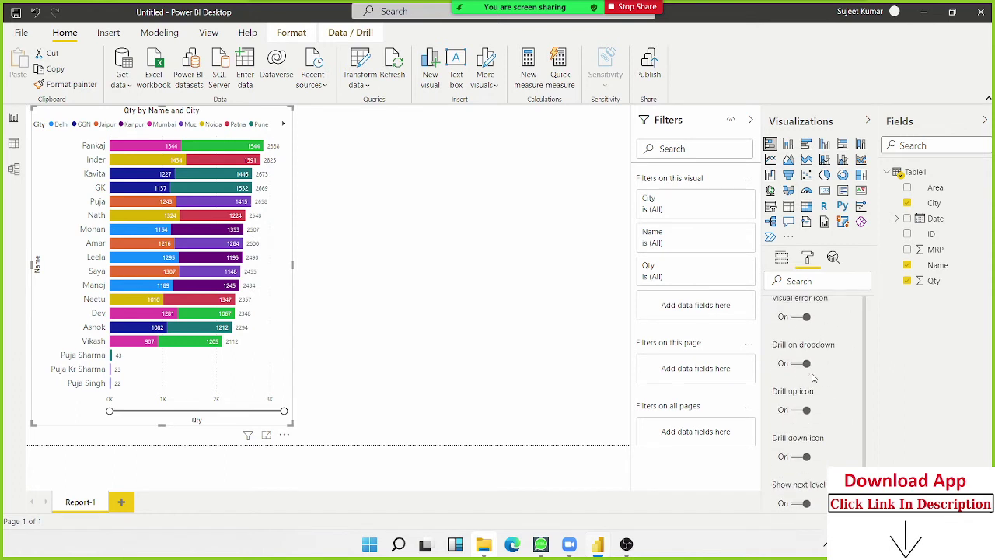
{"action": "scroll", "coordinate": [810, 376], "scroll_direction": "down", "scroll_amount": 2}
{"action": "scroll", "coordinate": [810, 377], "scroll_direction": "down", "scroll_amount": 2}
{"action": "scroll", "coordinate": [812, 378], "scroll_direction": "down", "scroll_amount": 2}
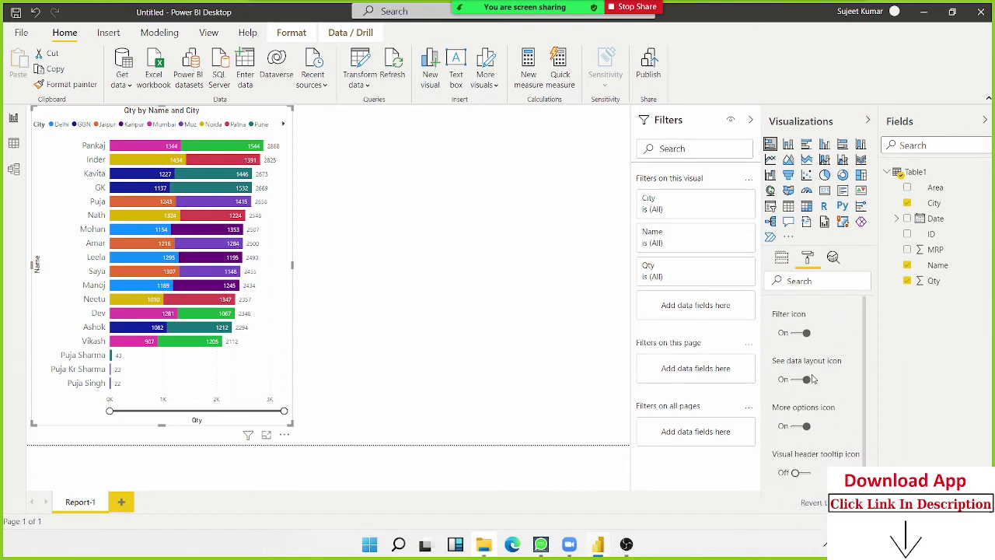
{"action": "scroll", "coordinate": [812, 379], "scroll_direction": "up", "scroll_amount": 2}
{"action": "scroll", "coordinate": [812, 377], "scroll_direction": "up", "scroll_amount": 2}
{"action": "scroll", "coordinate": [812, 377], "scroll_direction": "up", "scroll_amount": 2}
{"action": "scroll", "coordinate": [811, 376], "scroll_direction": "up", "scroll_amount": 1}
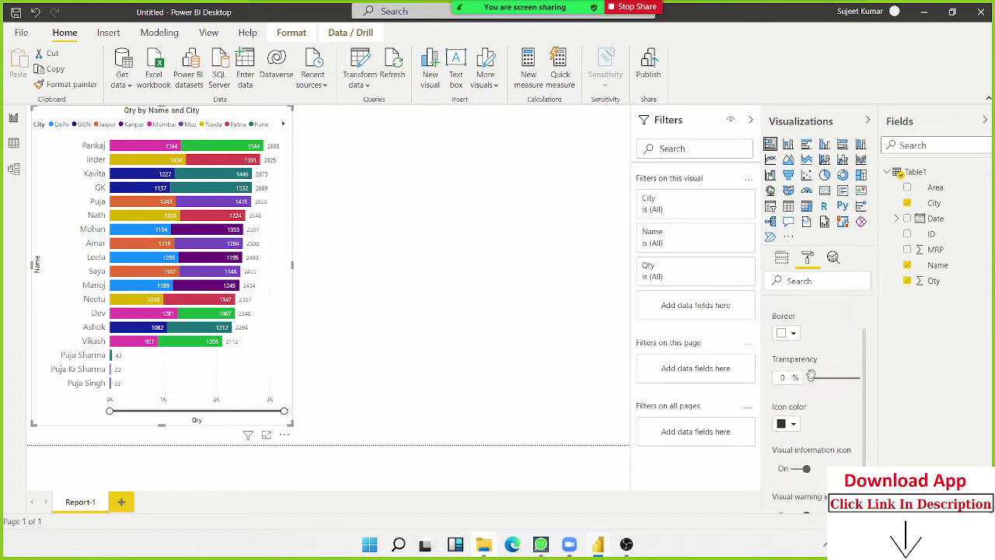
{"action": "scroll", "coordinate": [811, 376], "scroll_direction": "up", "scroll_amount": 2}
{"action": "scroll", "coordinate": [811, 377], "scroll_direction": "up", "scroll_amount": 4}
Toggle the visual header off and on, and page through the City legend
{"action": "scroll", "coordinate": [810, 387], "scroll_direction": "down", "scroll_amount": 2}
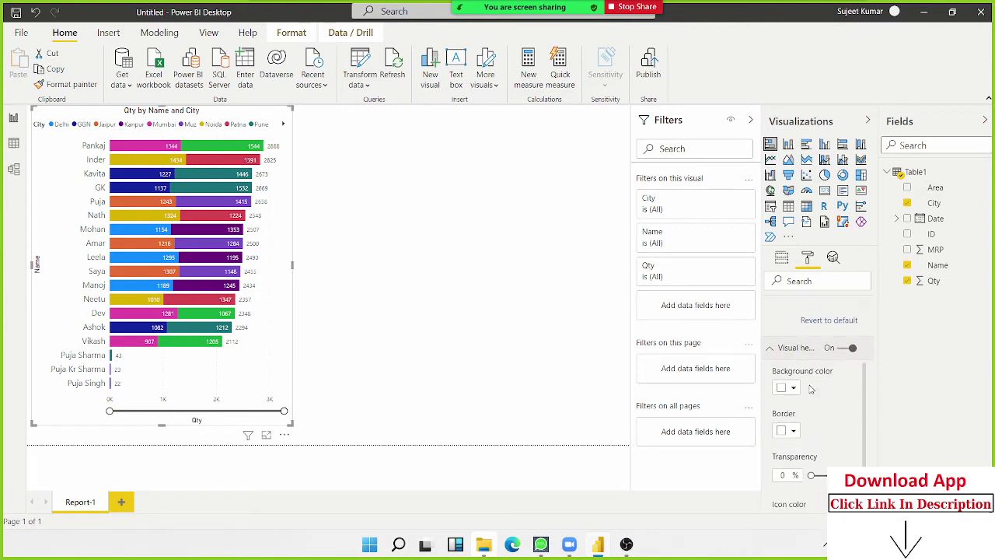
{"action": "left_click", "coordinate": [838, 351]}
{"action": "left_click", "coordinate": [853, 351]}
{"action": "left_click", "coordinate": [846, 352]}
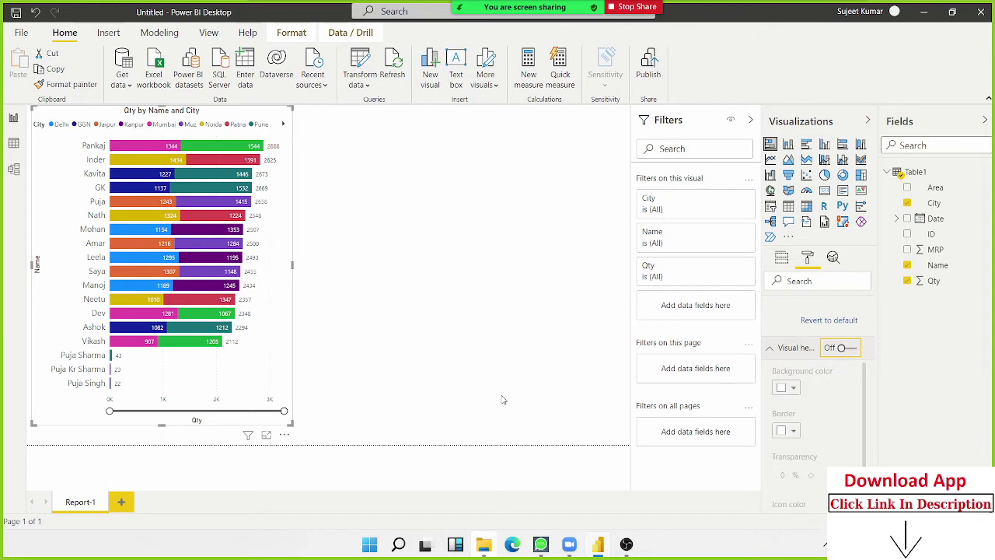
{"action": "left_click", "coordinate": [285, 127]}
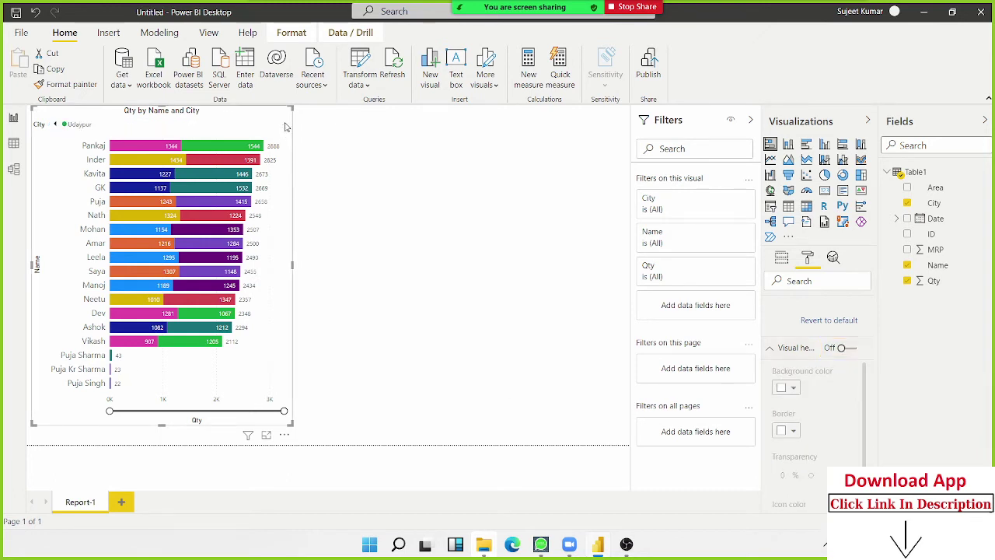
{"action": "left_click", "coordinate": [56, 127]}
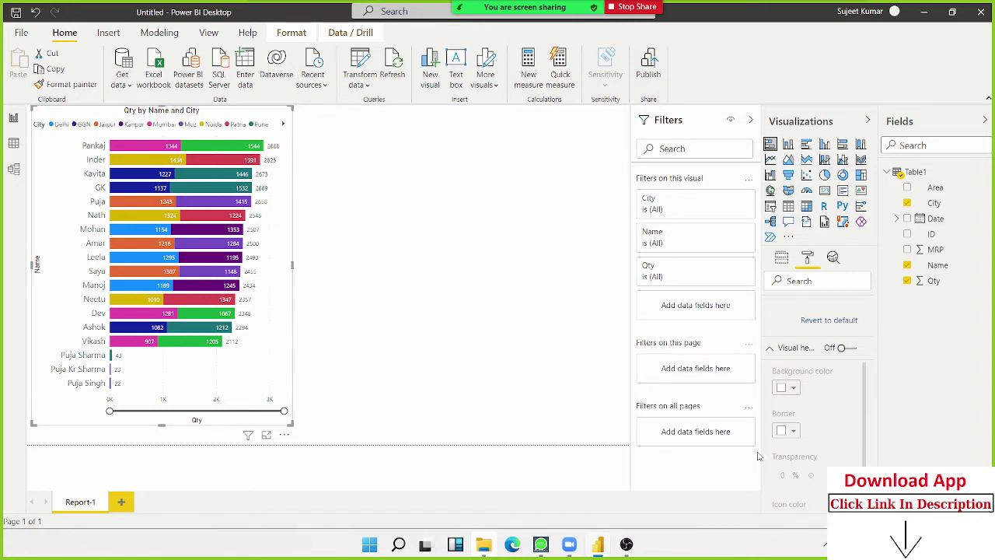
{"action": "left_click", "coordinate": [846, 348]}
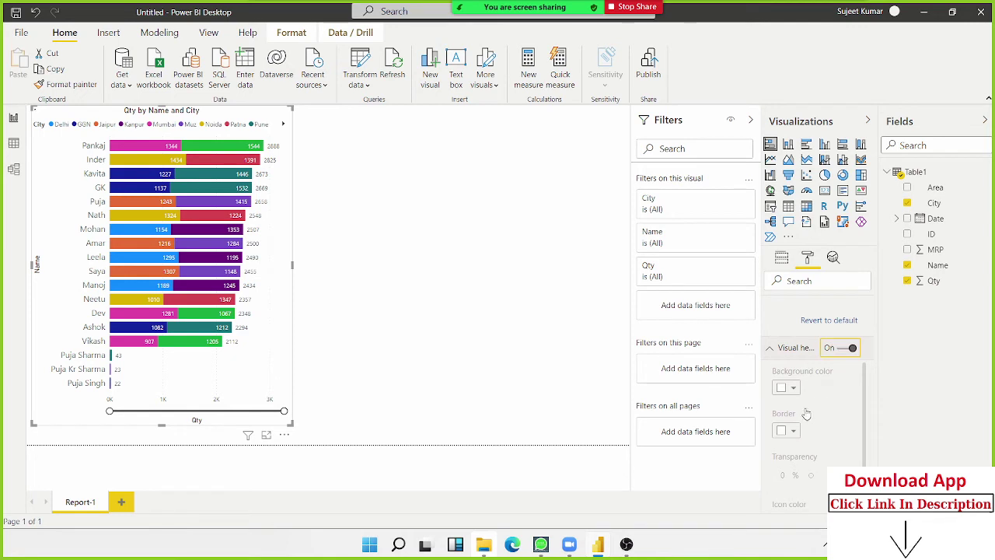
{"action": "scroll", "coordinate": [805, 414], "scroll_direction": "up", "scroll_amount": 2}
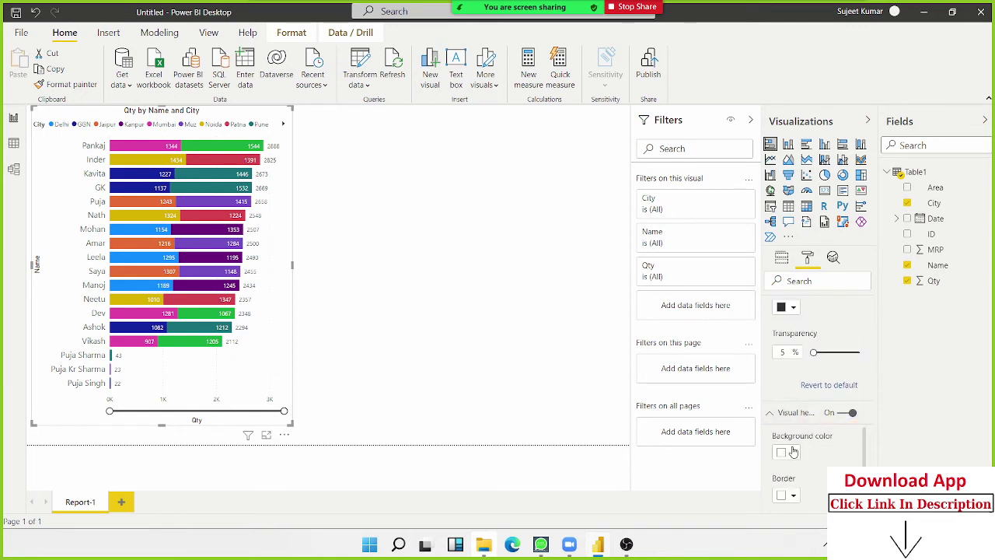
Set the visual header background to white instead of dark blue
{"action": "left_click", "coordinate": [793, 453]}
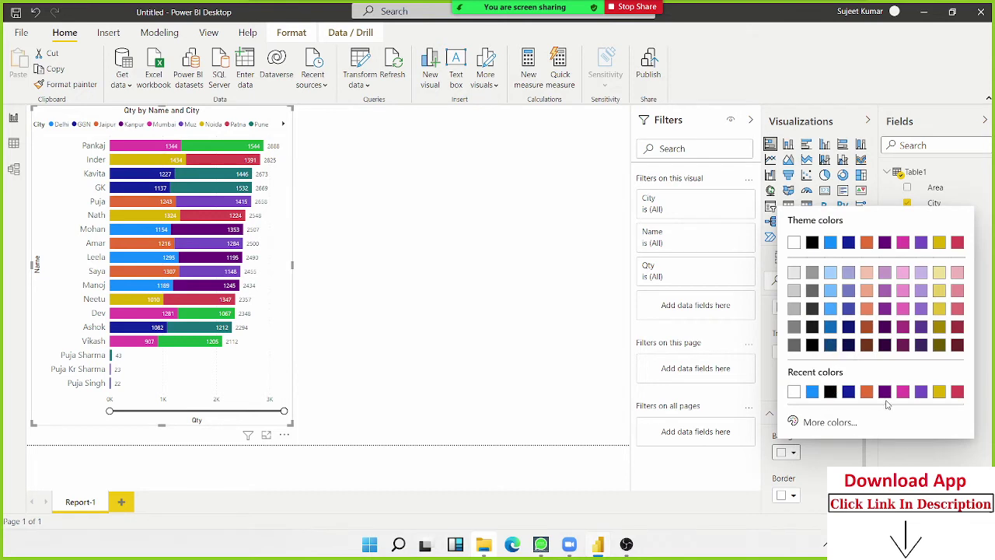
{"action": "left_click", "coordinate": [831, 347]}
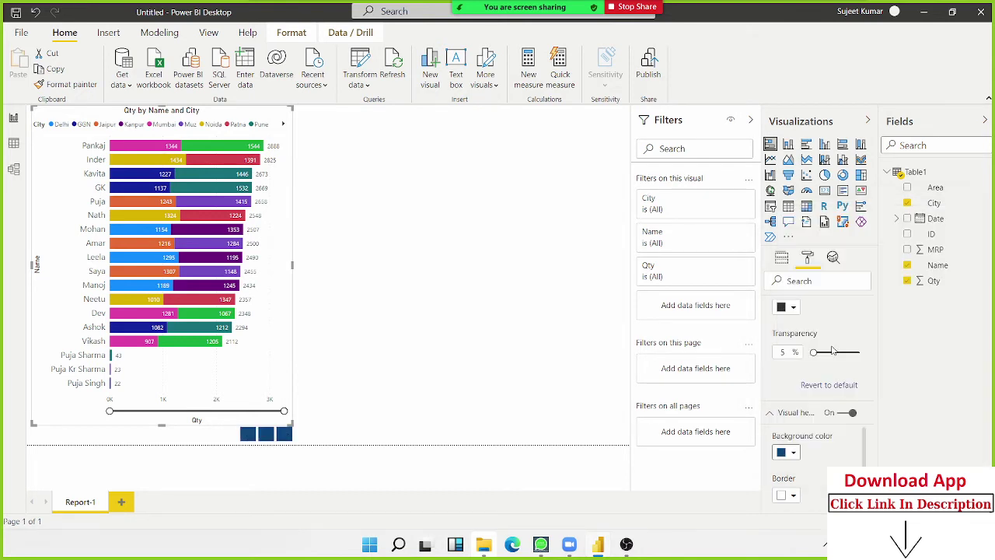
{"action": "mouse_move", "coordinate": [254, 442]}
{"action": "left_click", "coordinate": [793, 452]}
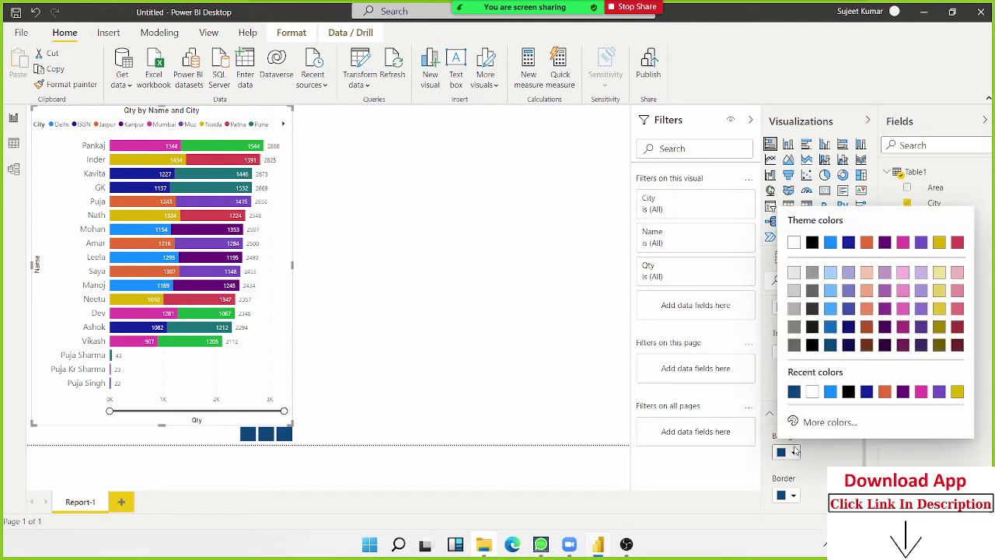
{"action": "left_click", "coordinate": [793, 244]}
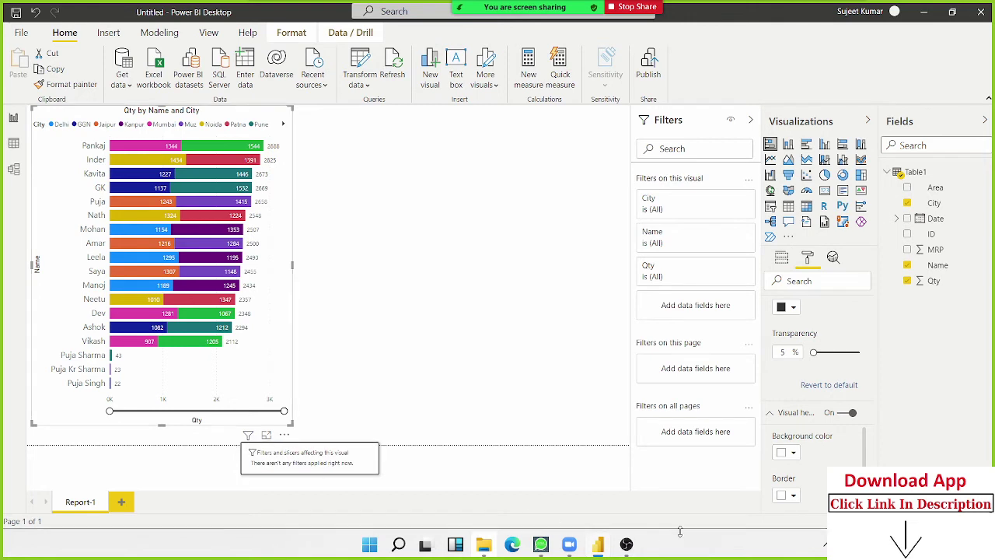
{"action": "scroll", "coordinate": [816, 459], "scroll_direction": "down", "scroll_amount": 1}
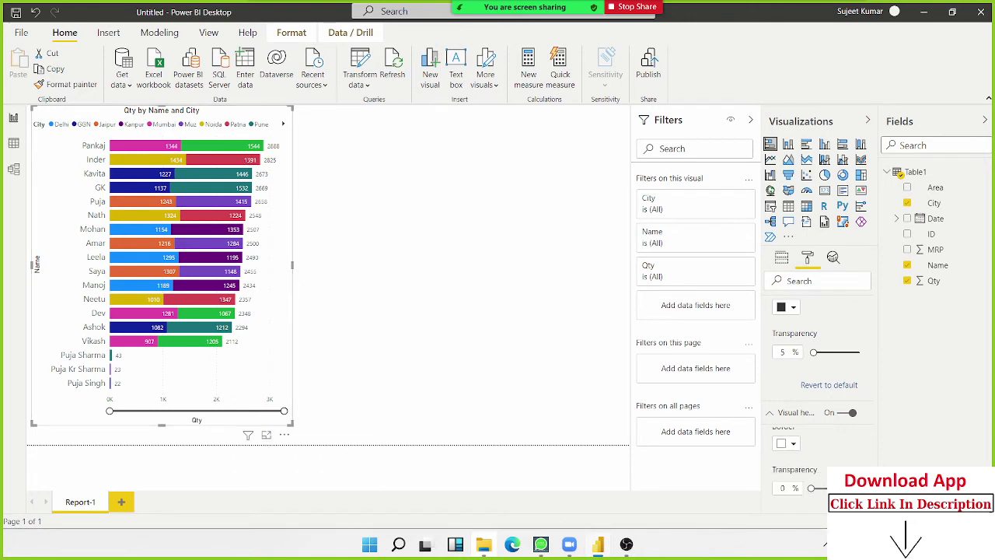
{"action": "scroll", "coordinate": [816, 459], "scroll_direction": "up", "scroll_amount": 1}
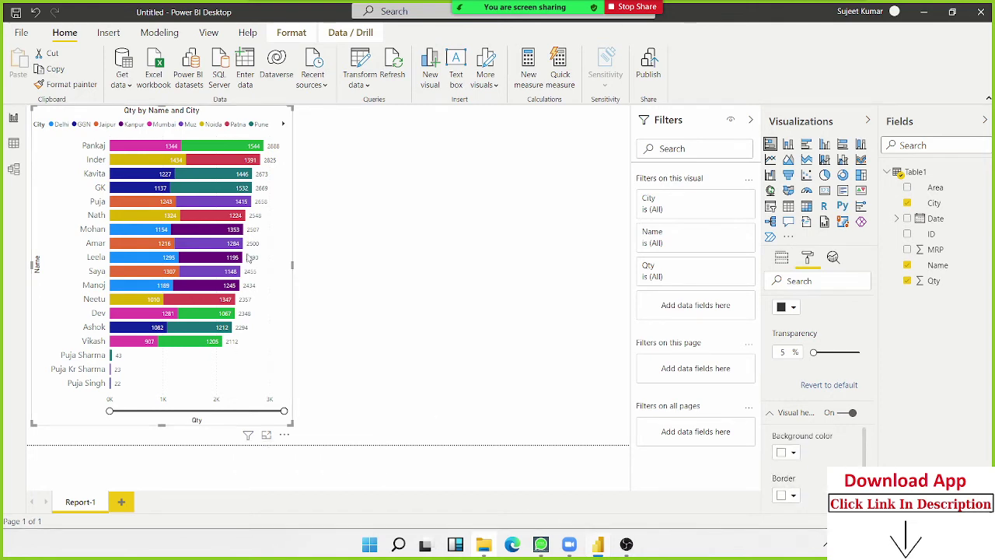
Add a constant line at Qty 1000 from the chart's Analytics settings
{"action": "left_click", "coordinate": [834, 258]}
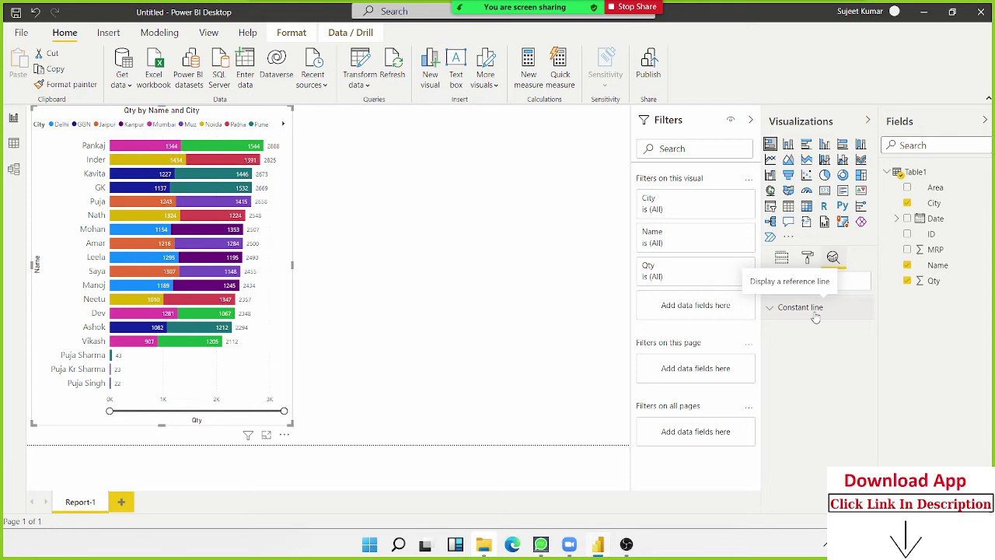
{"action": "left_click", "coordinate": [815, 318]}
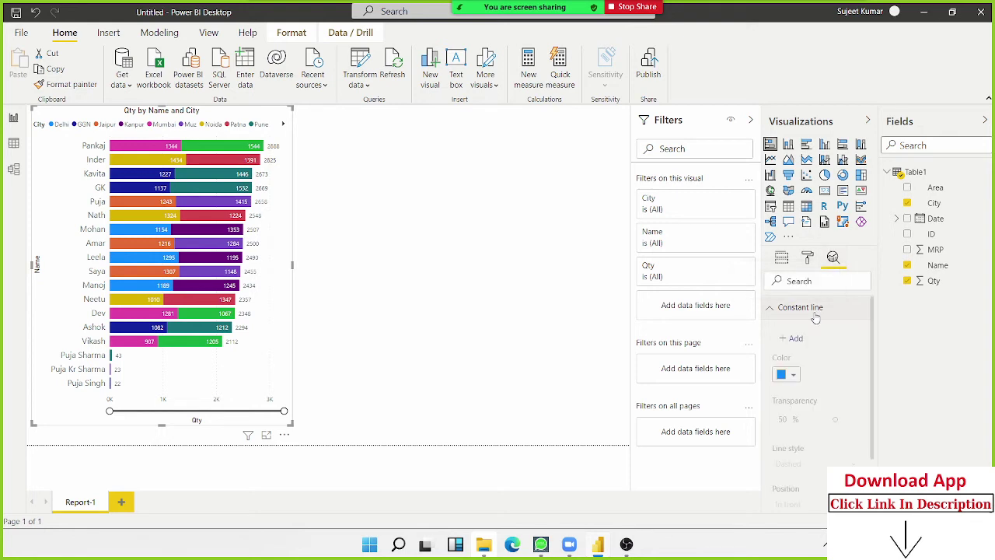
{"action": "left_click", "coordinate": [793, 338]}
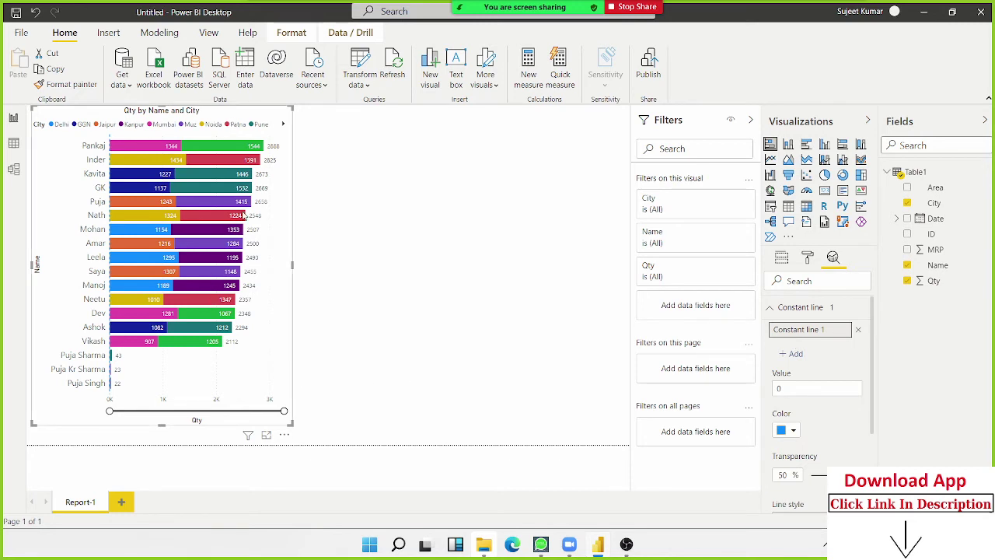
{"action": "left_click", "coordinate": [781, 388]}
{"action": "type", "text": "1000"}
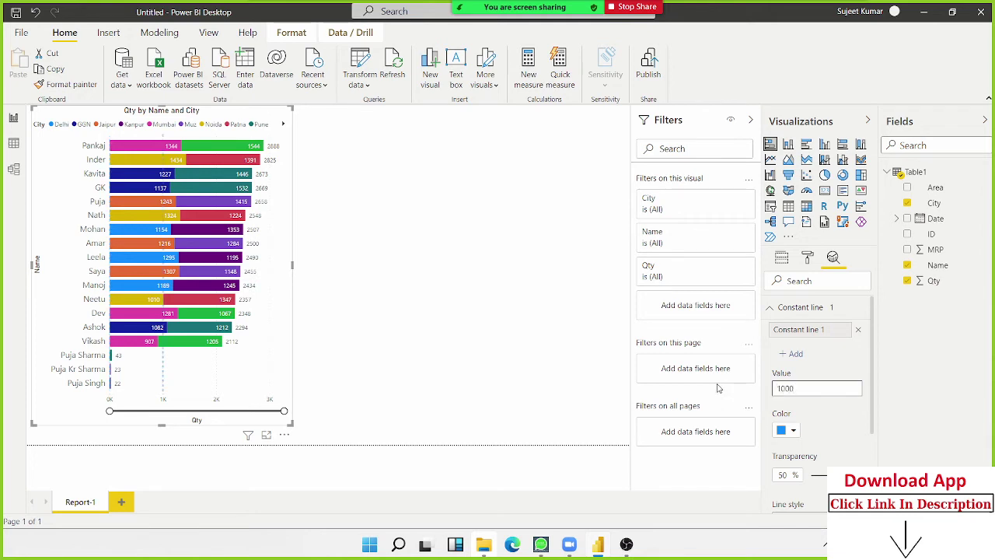
{"action": "key", "text": "Tab"}
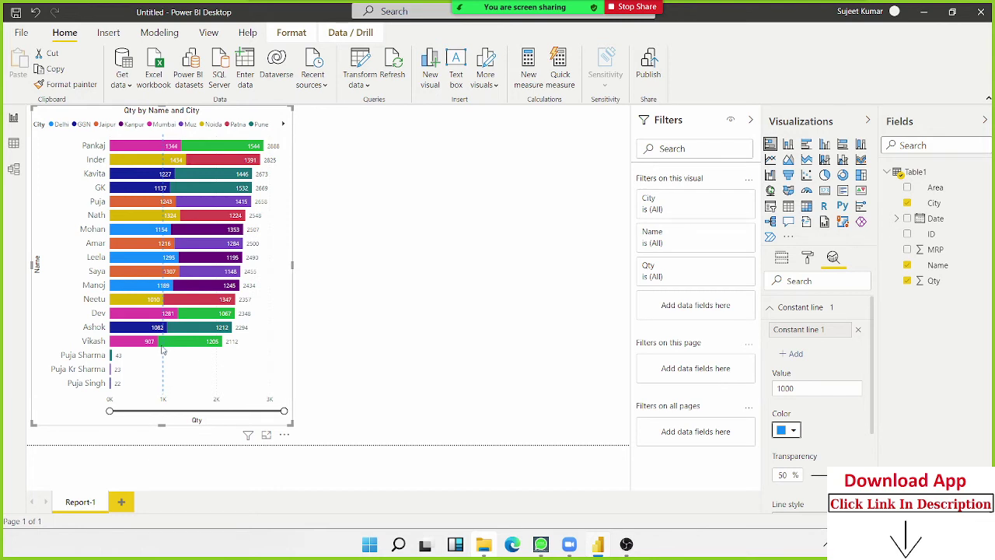
Make the constant line black with 0% transparency
{"action": "left_click", "coordinate": [794, 431]}
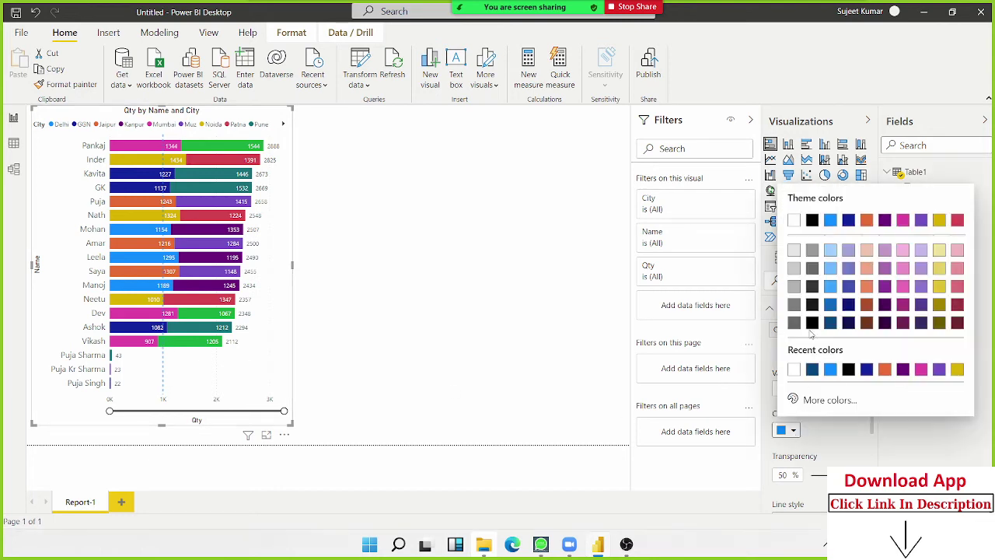
{"action": "left_click", "coordinate": [813, 220]}
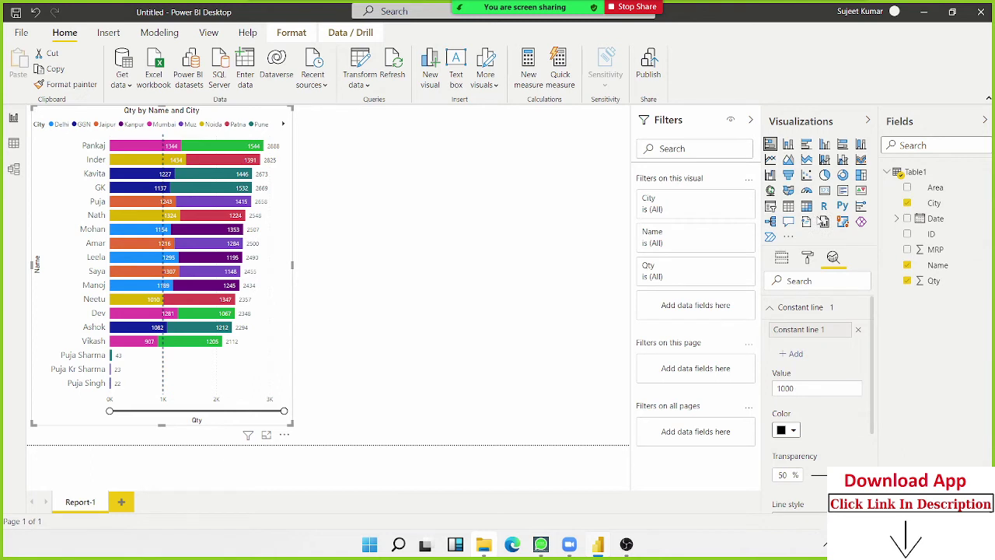
{"action": "scroll", "coordinate": [840, 393], "scroll_direction": "down", "scroll_amount": 1}
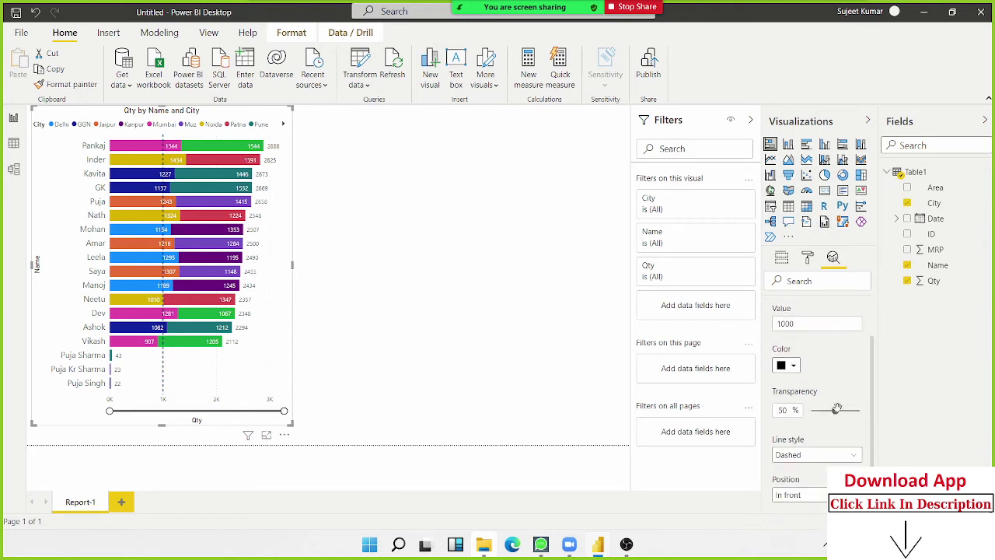
{"action": "left_click_drag", "start_coordinate": [835, 411], "coordinate": [866, 422]}
{"action": "left_click_drag", "start_coordinate": [857, 411], "coordinate": [805, 418]}
Try solid and dotted line styles, then set the constant line to dashed
{"action": "scroll", "coordinate": [842, 421], "scroll_direction": "down", "scroll_amount": 1}
{"action": "left_click", "coordinate": [834, 390]}
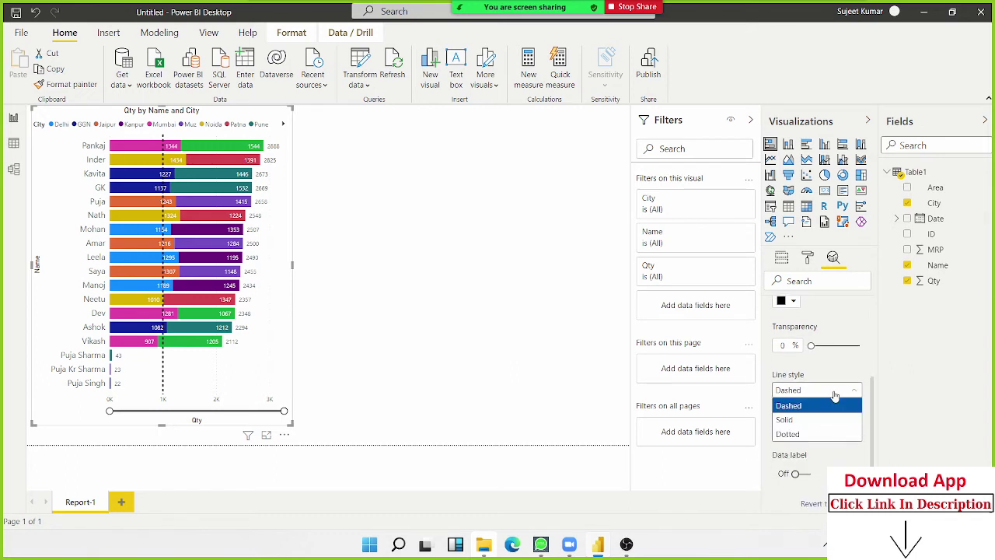
{"action": "left_click", "coordinate": [830, 419]}
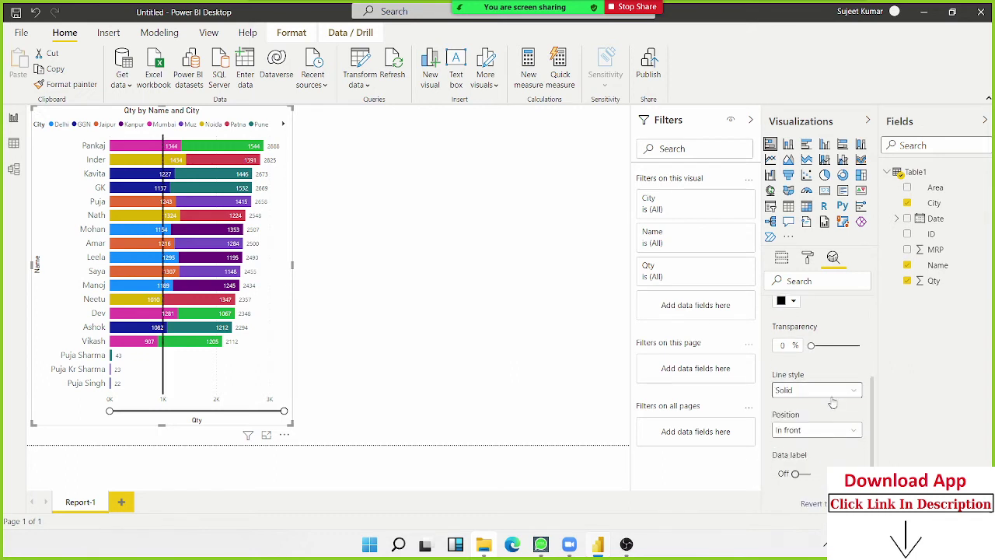
{"action": "left_click", "coordinate": [832, 390]}
{"action": "left_click", "coordinate": [820, 434]}
{"action": "left_click", "coordinate": [817, 392]}
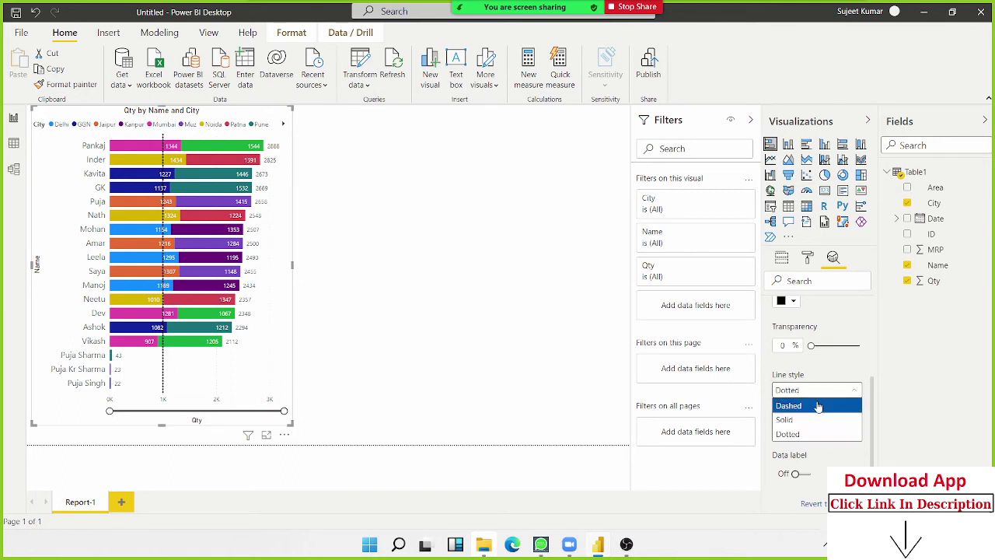
{"action": "left_click", "coordinate": [817, 404]}
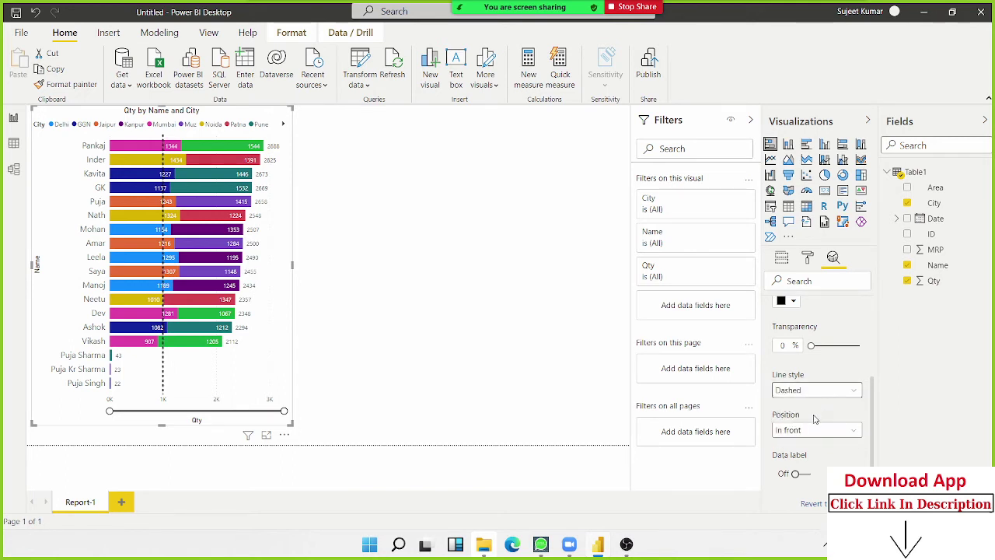
Try drawing the line behind the bars, then settle on In front
{"action": "scroll", "coordinate": [815, 421], "scroll_direction": "down", "scroll_amount": 1}
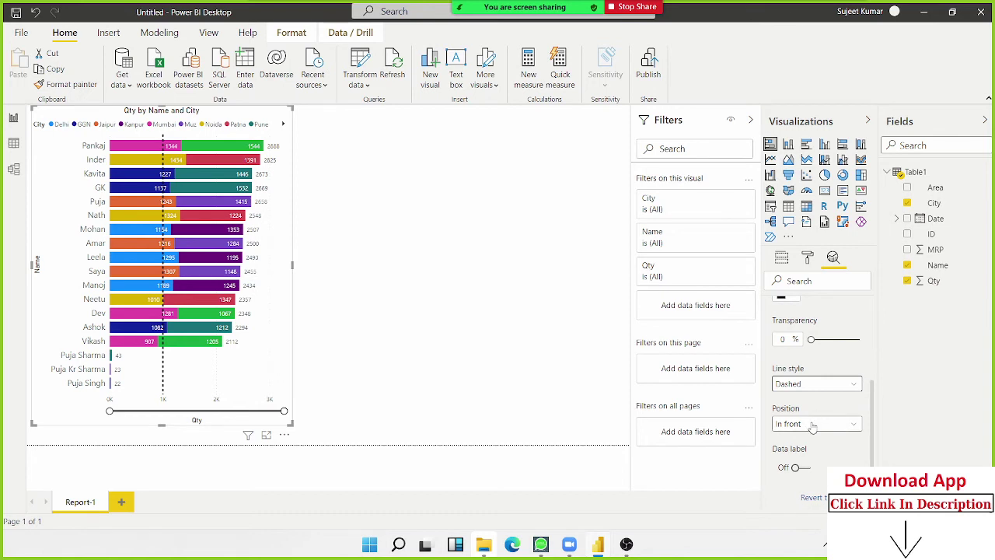
{"action": "left_click", "coordinate": [812, 426]}
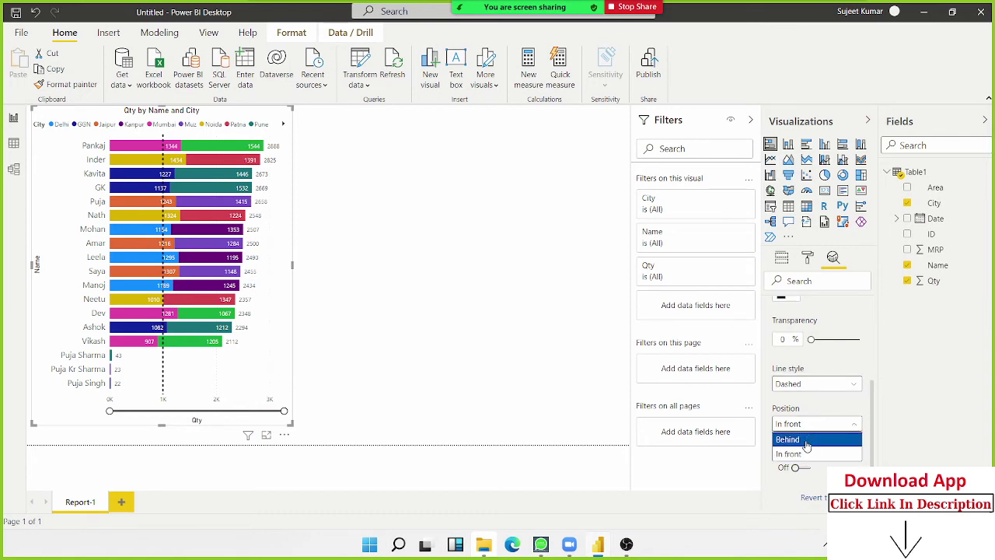
{"action": "left_click", "coordinate": [807, 440]}
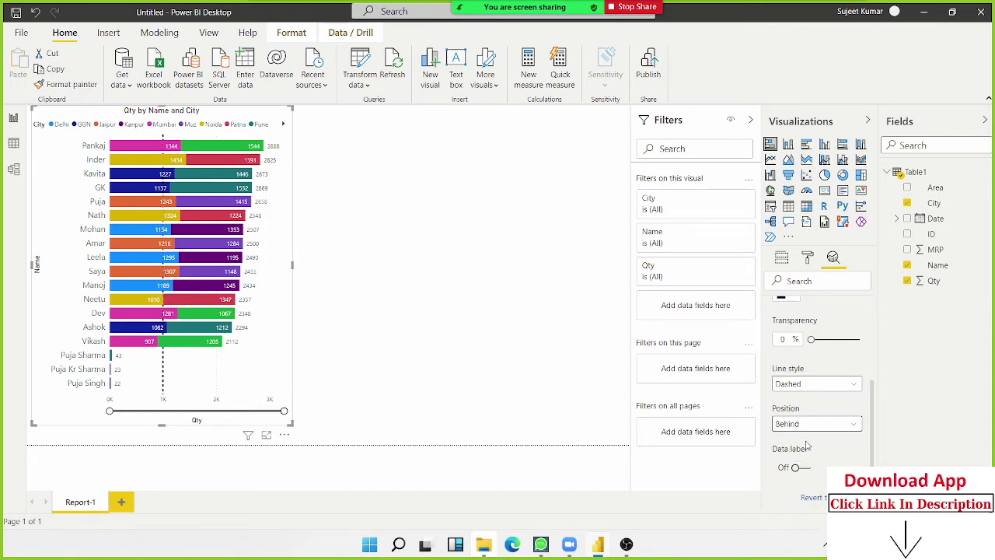
{"action": "left_click", "coordinate": [809, 426]}
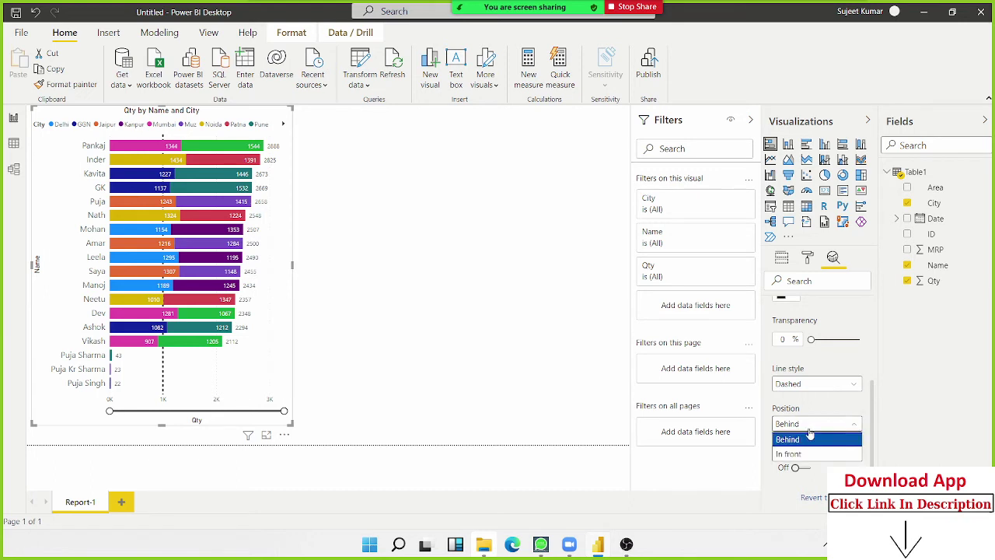
{"action": "left_click", "coordinate": [803, 455]}
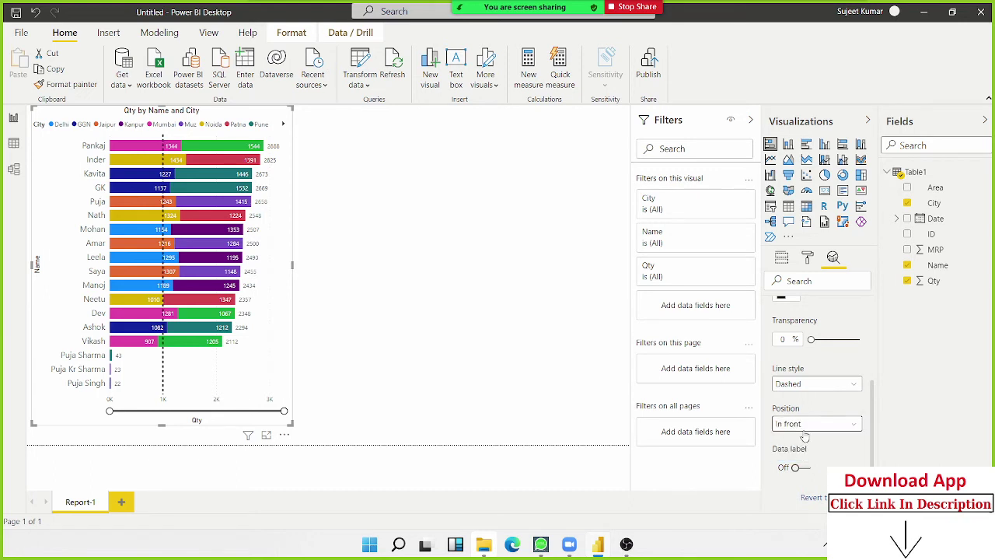
Switch from stacked column to clustered bar chart, keeping the dashed 1000 line, and collapse Constant line
{"action": "left_click", "coordinate": [789, 144]}
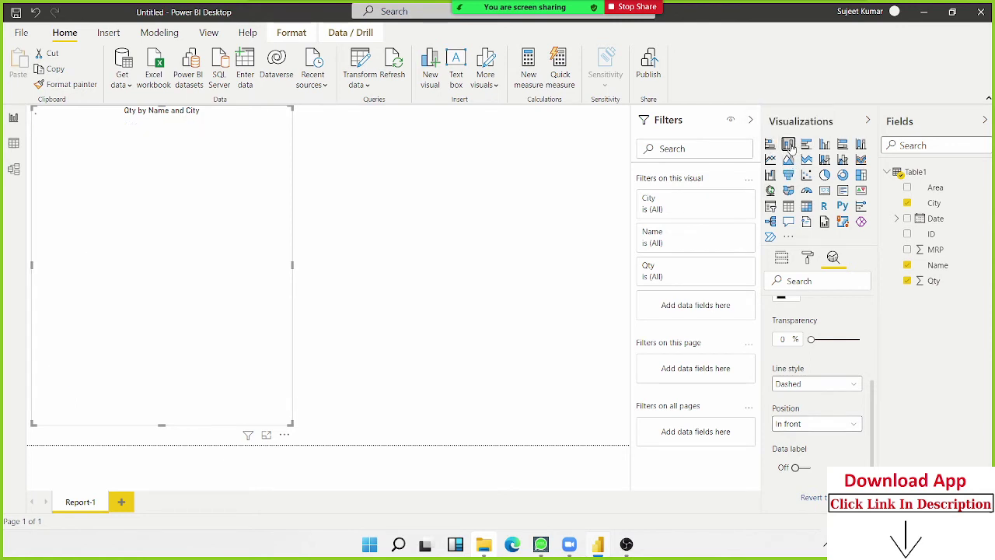
{"action": "left_click", "coordinate": [808, 260]}
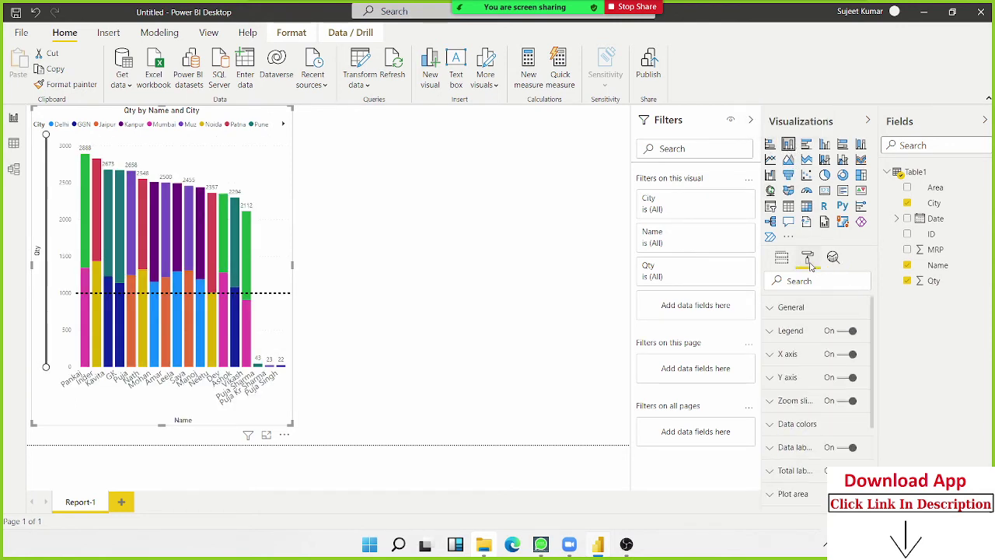
{"action": "scroll", "coordinate": [808, 389], "scroll_direction": "down", "scroll_amount": 3}
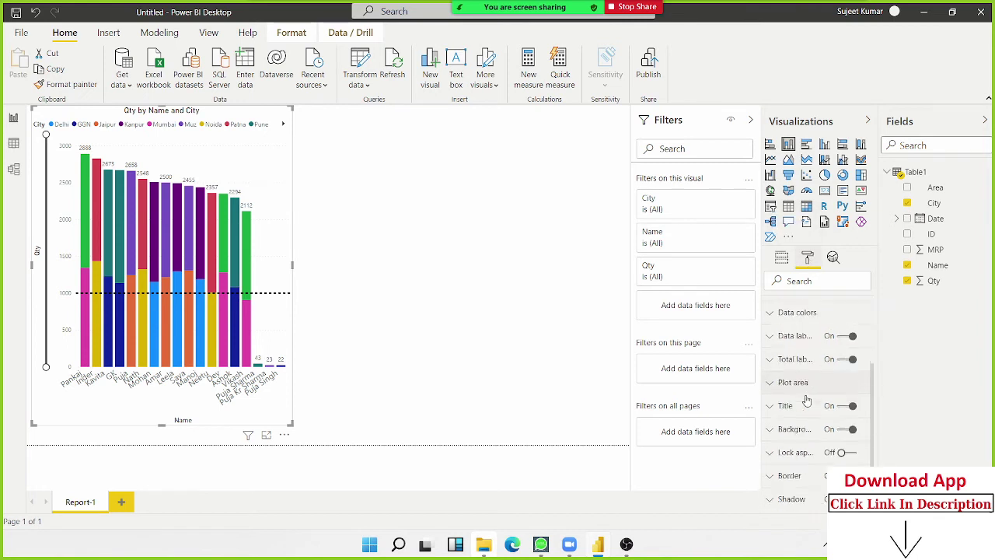
{"action": "scroll", "coordinate": [803, 425], "scroll_direction": "up", "scroll_amount": 3}
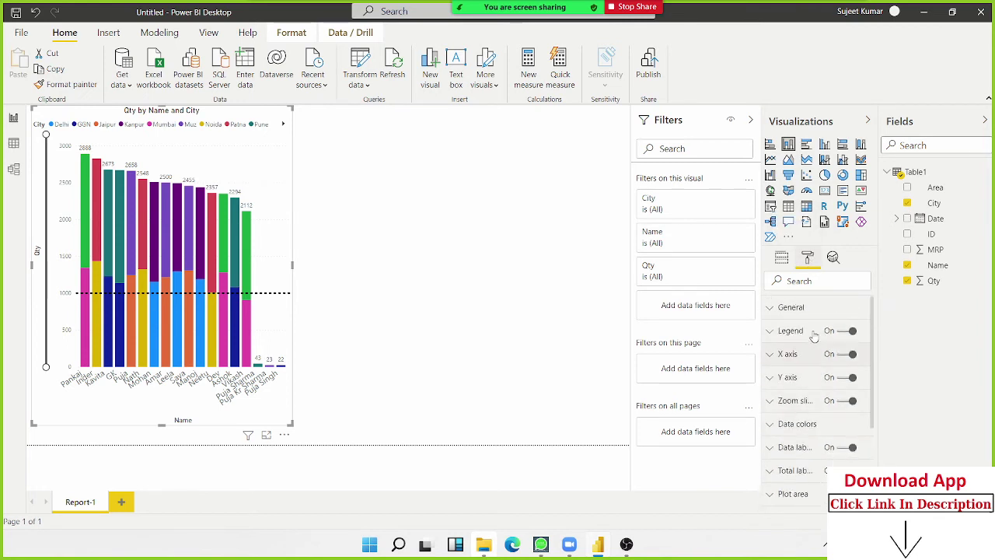
{"action": "left_click", "coordinate": [833, 260]}
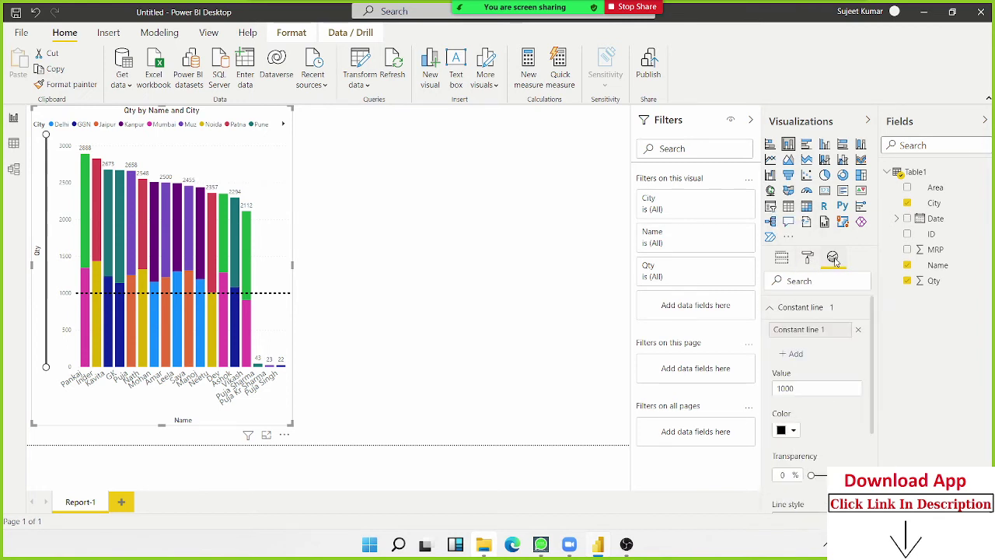
{"action": "left_click", "coordinate": [807, 145]}
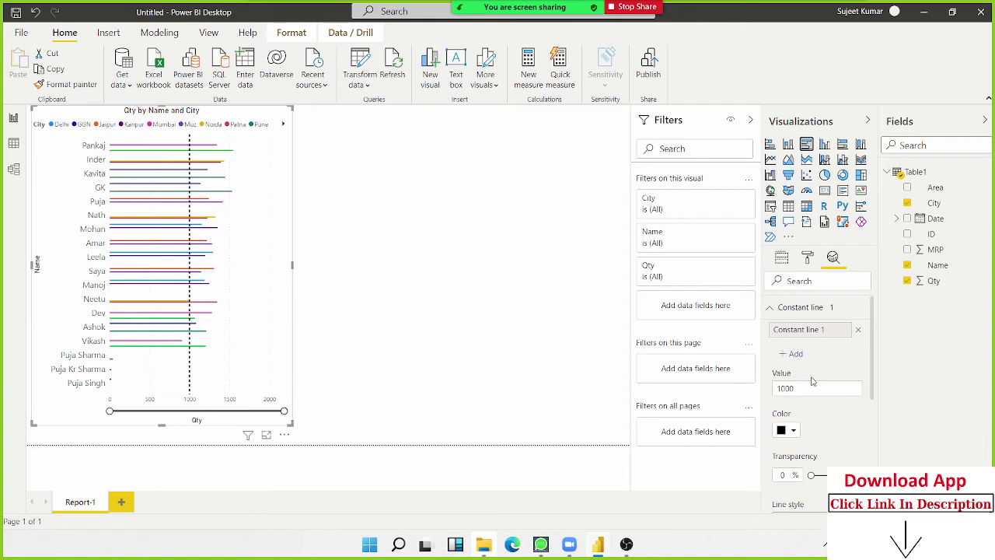
{"action": "left_click", "coordinate": [776, 310]}
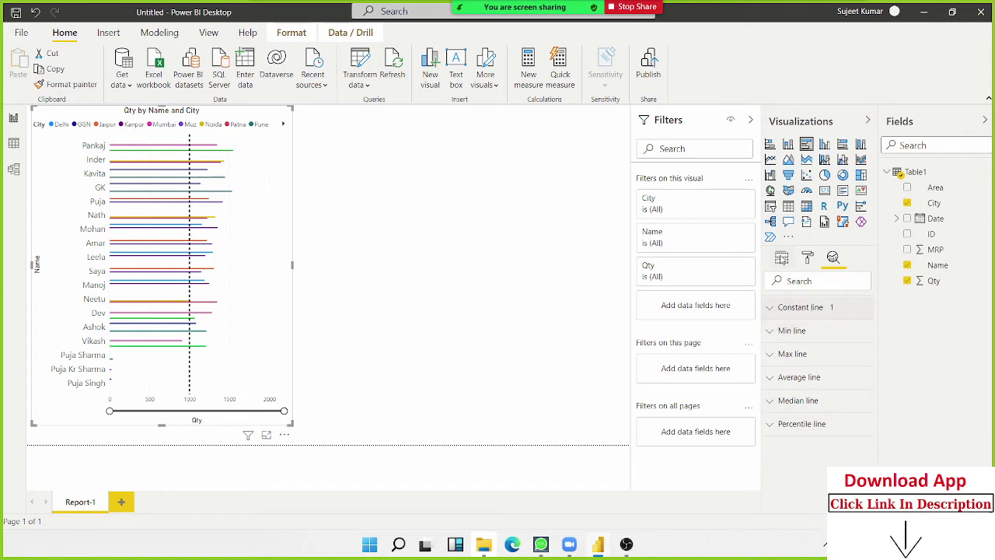
Remove City from the legend so each Name shows a single bar
{"action": "left_click", "coordinate": [781, 258]}
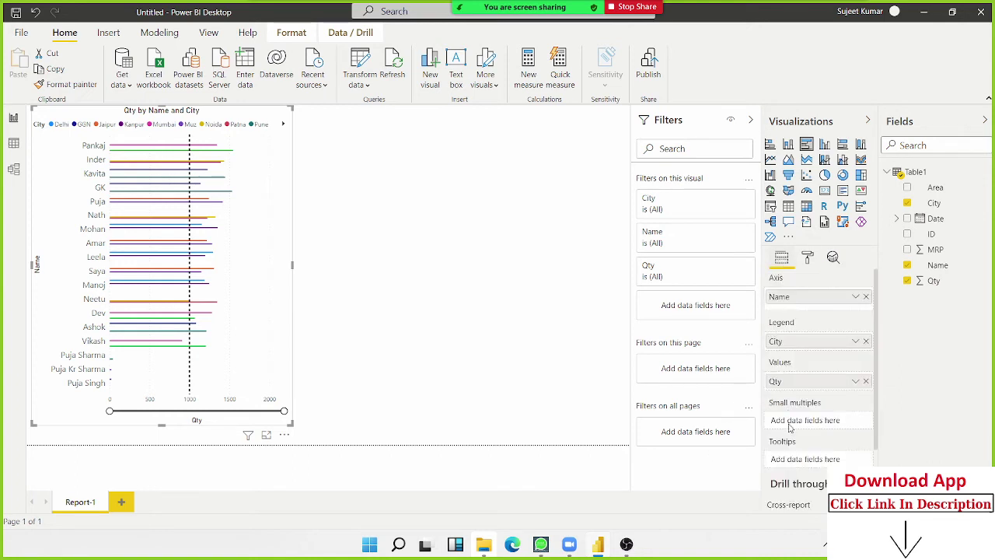
{"action": "scroll", "coordinate": [791, 408], "scroll_direction": "down", "scroll_amount": 2}
{"action": "scroll", "coordinate": [791, 403], "scroll_direction": "up", "scroll_amount": 2}
{"action": "left_click", "coordinate": [865, 342]}
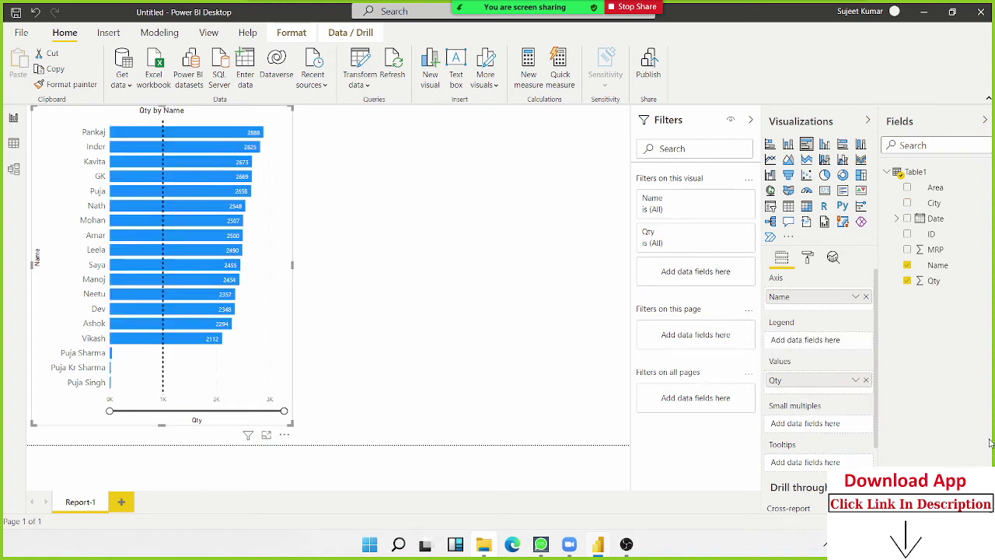
Collapse Constant line 1 in Analytics to list min, max, average, median and percentile lines
{"action": "left_click", "coordinate": [813, 260]}
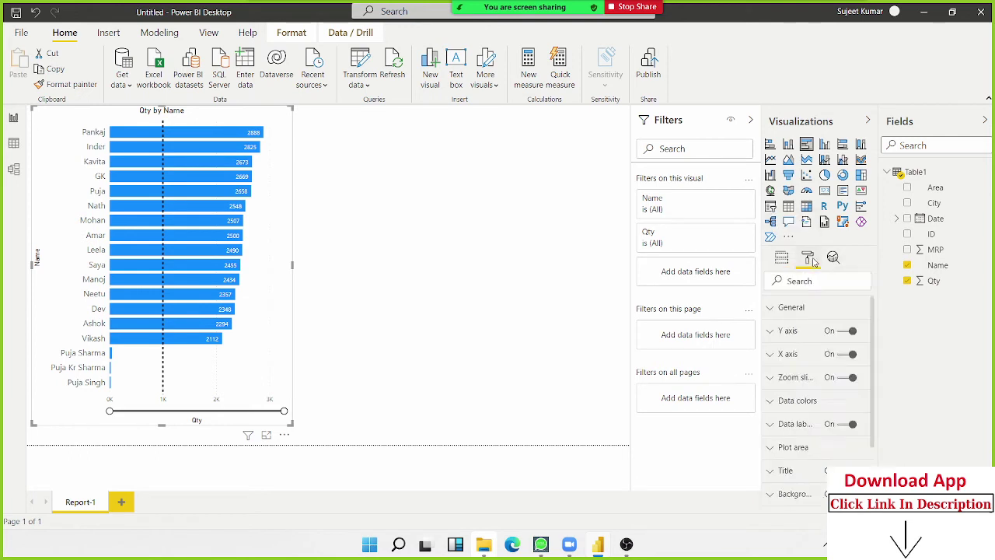
{"action": "scroll", "coordinate": [782, 398], "scroll_direction": "down", "scroll_amount": 3}
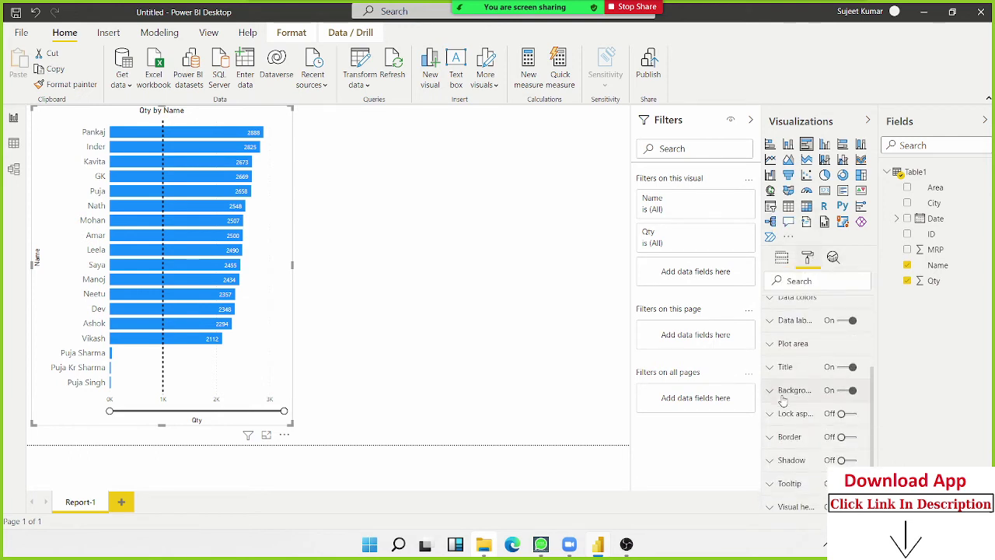
{"action": "scroll", "coordinate": [782, 399], "scroll_direction": "up", "scroll_amount": 2}
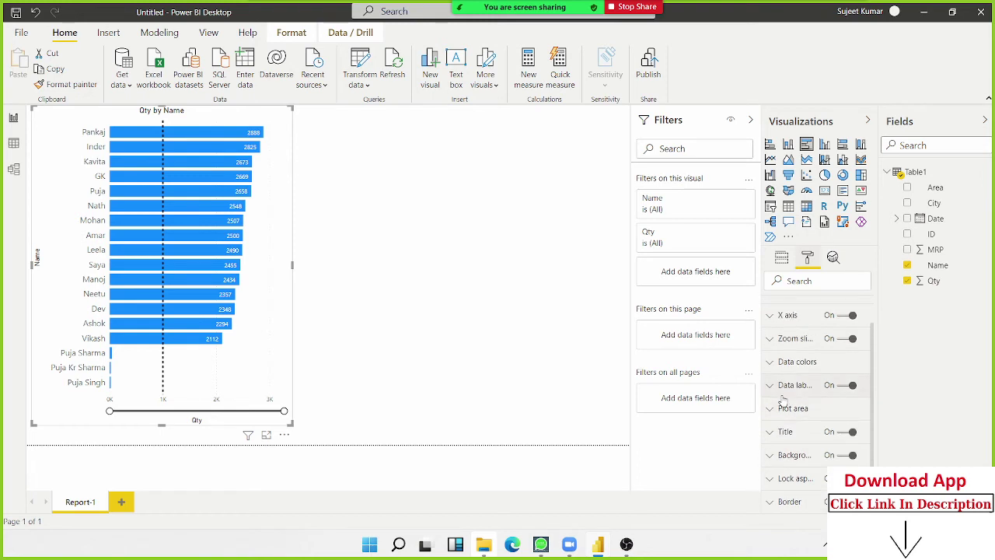
{"action": "left_click", "coordinate": [833, 257]}
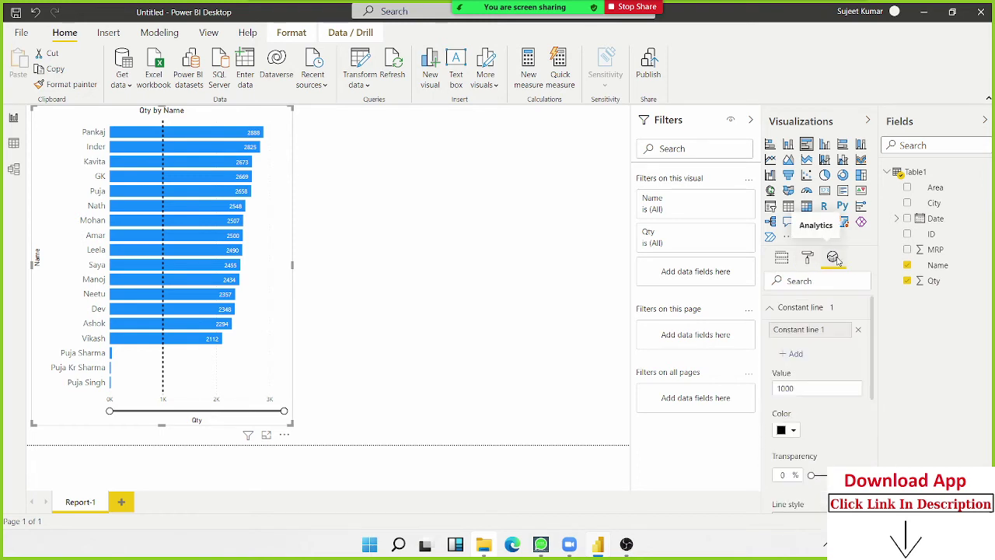
{"action": "left_click", "coordinate": [773, 310]}
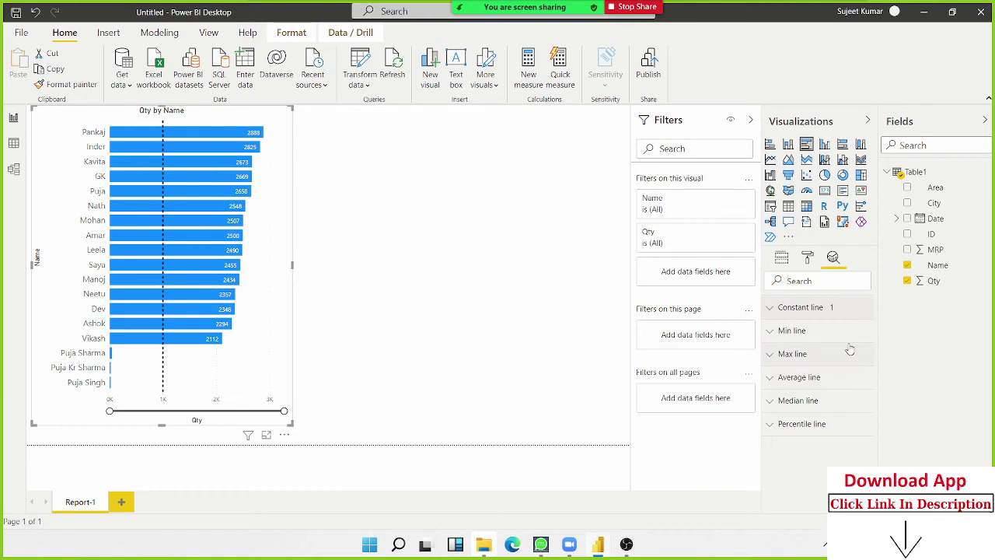
Switch to a clustered column chart of Qty by Name and review its Fields, Format and Analytics settings
{"action": "left_click", "coordinate": [825, 145]}
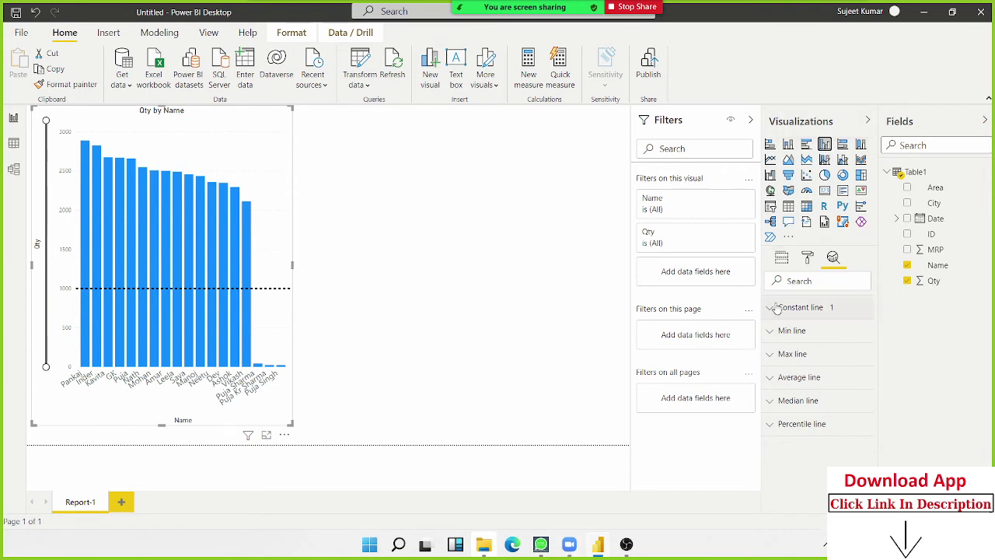
{"action": "left_click", "coordinate": [781, 259]}
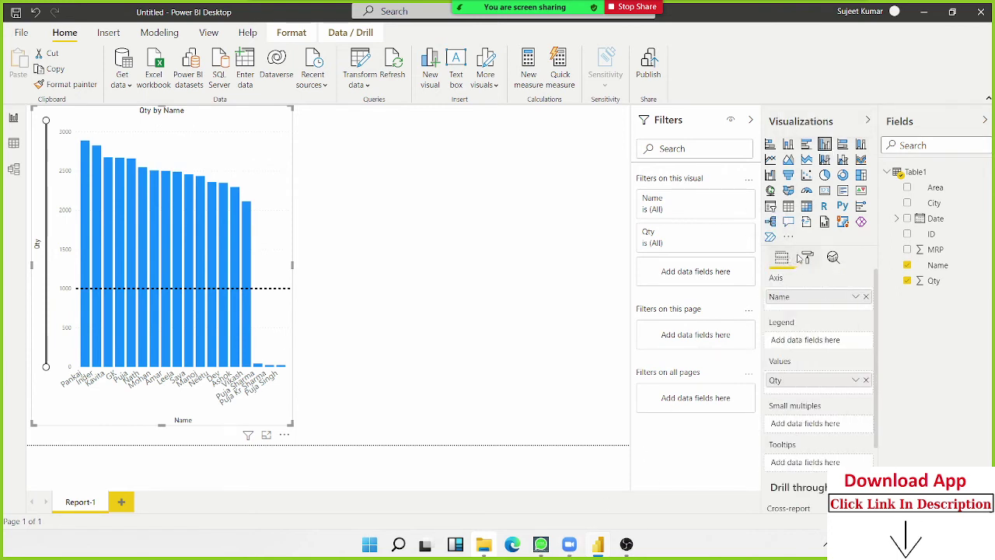
{"action": "left_click", "coordinate": [805, 258]}
{"action": "left_click", "coordinate": [782, 259]}
{"action": "left_click", "coordinate": [807, 257]}
{"action": "scroll", "coordinate": [809, 334], "scroll_direction": "down", "scroll_amount": 3}
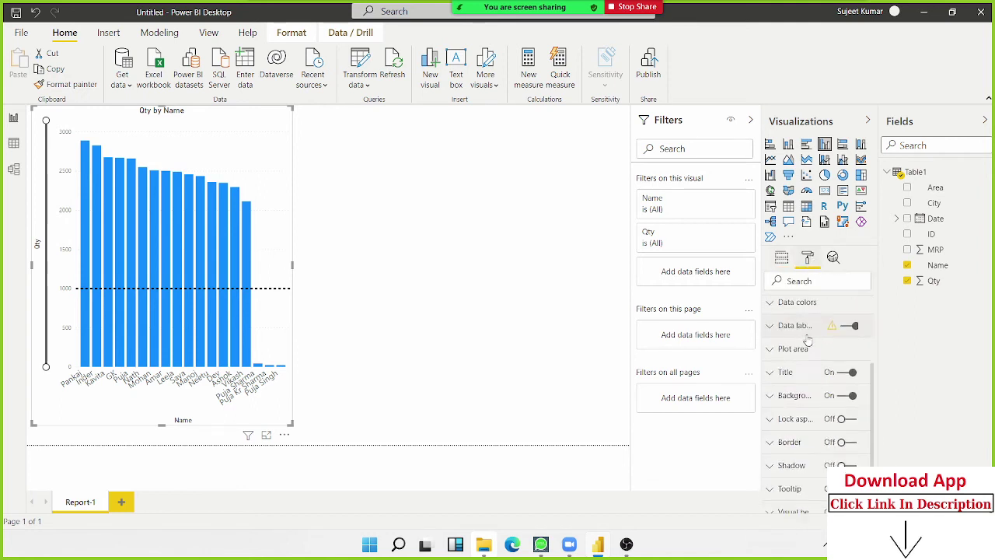
{"action": "scroll", "coordinate": [810, 441], "scroll_direction": "up", "scroll_amount": 3}
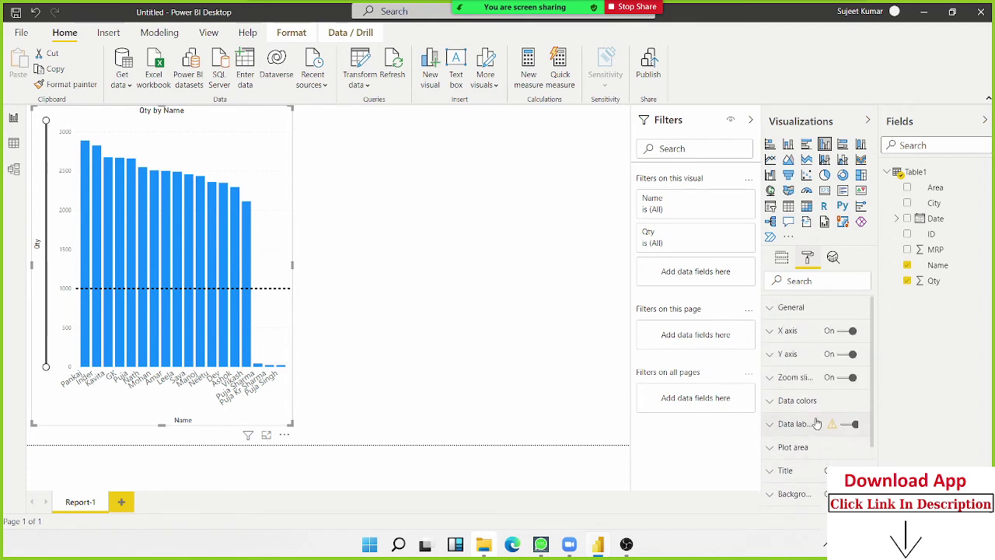
{"action": "left_click", "coordinate": [833, 257]}
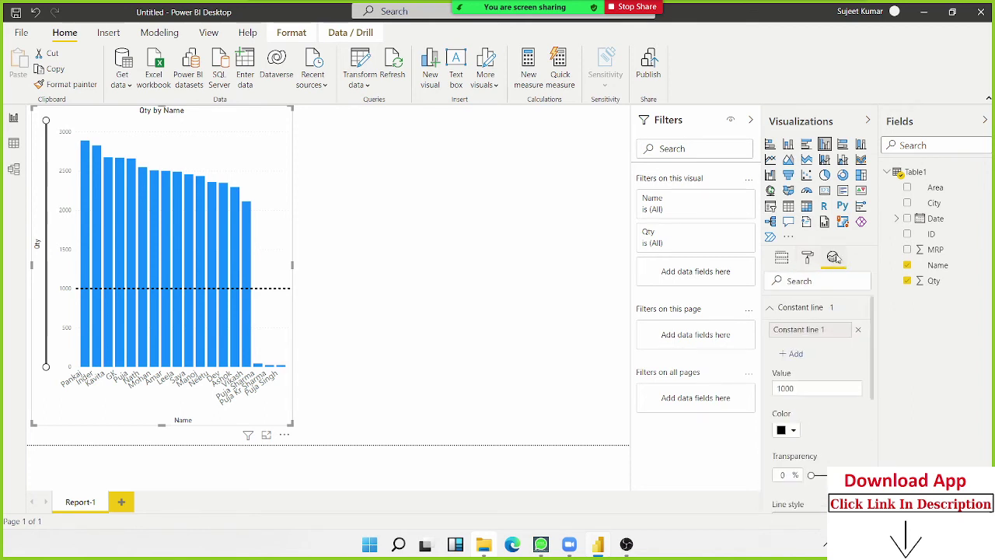
{"action": "left_click", "coordinate": [771, 309]}
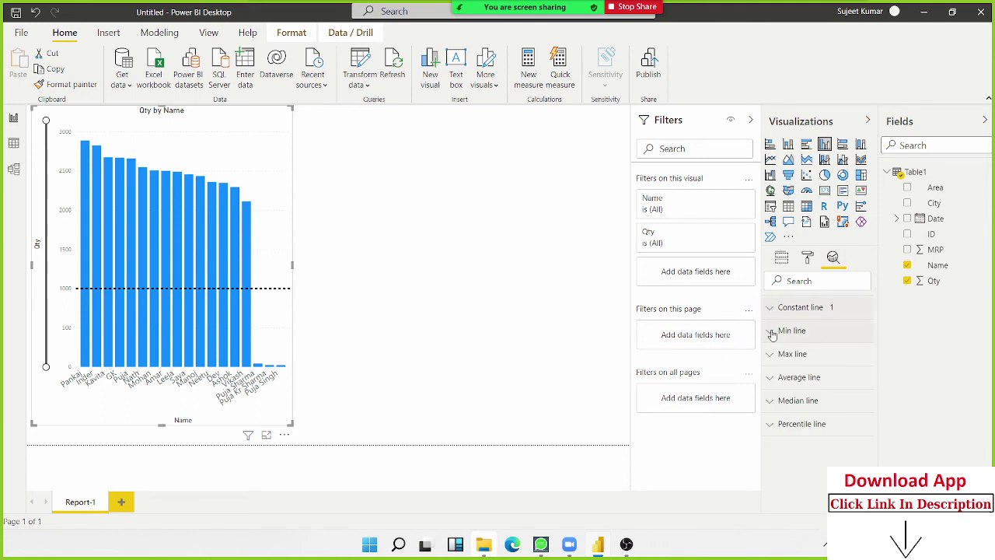
Switch to a 100% stacked bar chart and clear City, Name and Qty from the wells
{"action": "left_click", "coordinate": [843, 145]}
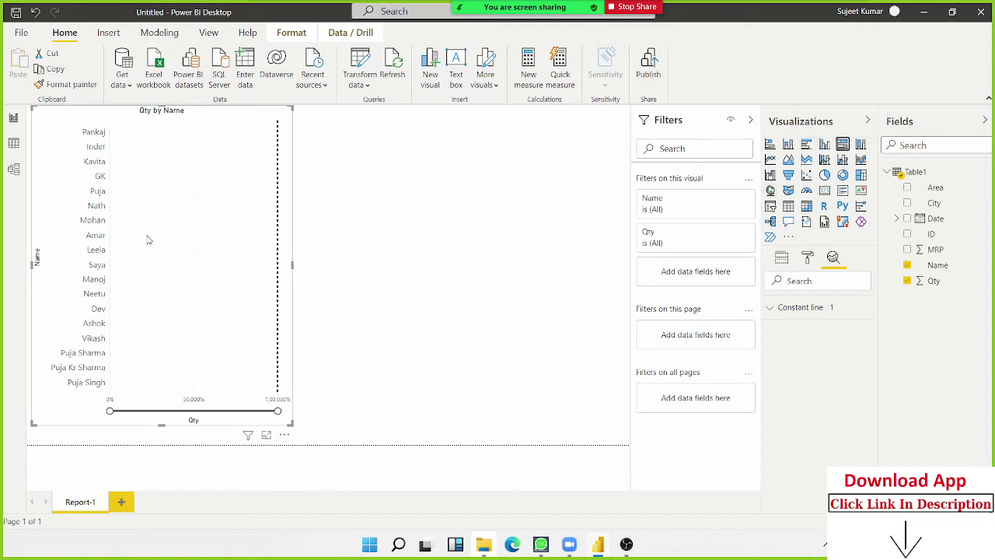
{"action": "left_click", "coordinate": [782, 260]}
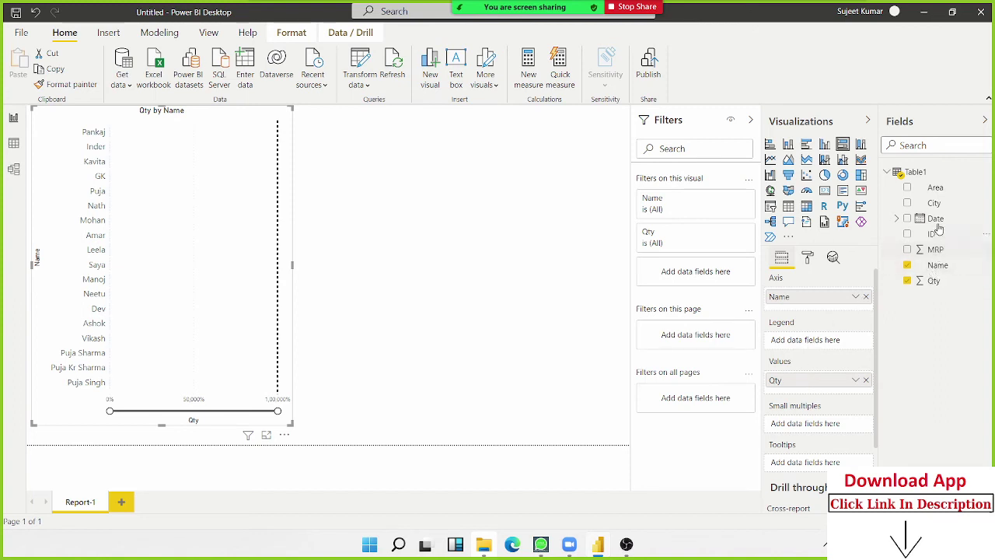
{"action": "left_click_drag", "start_coordinate": [934, 203], "coordinate": [820, 345]}
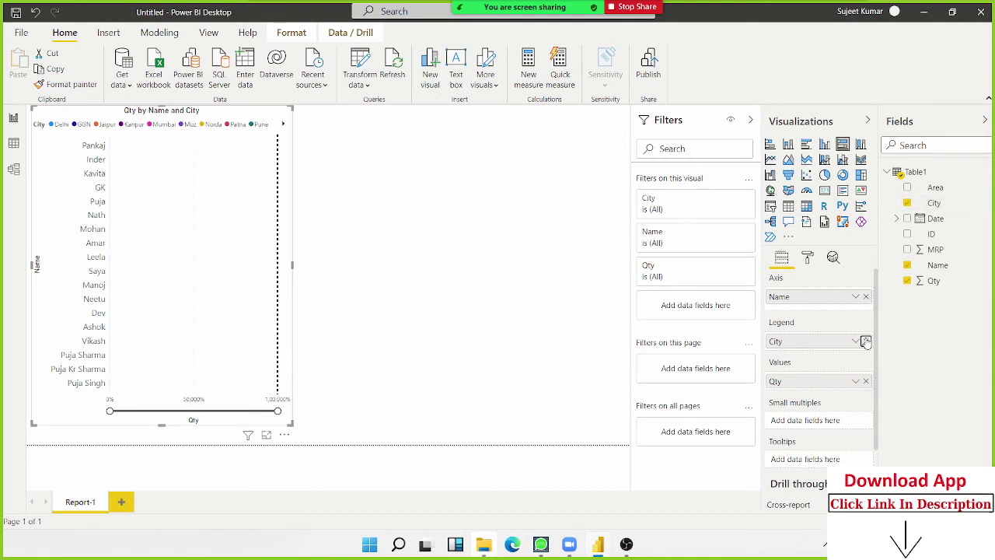
{"action": "left_click", "coordinate": [865, 341]}
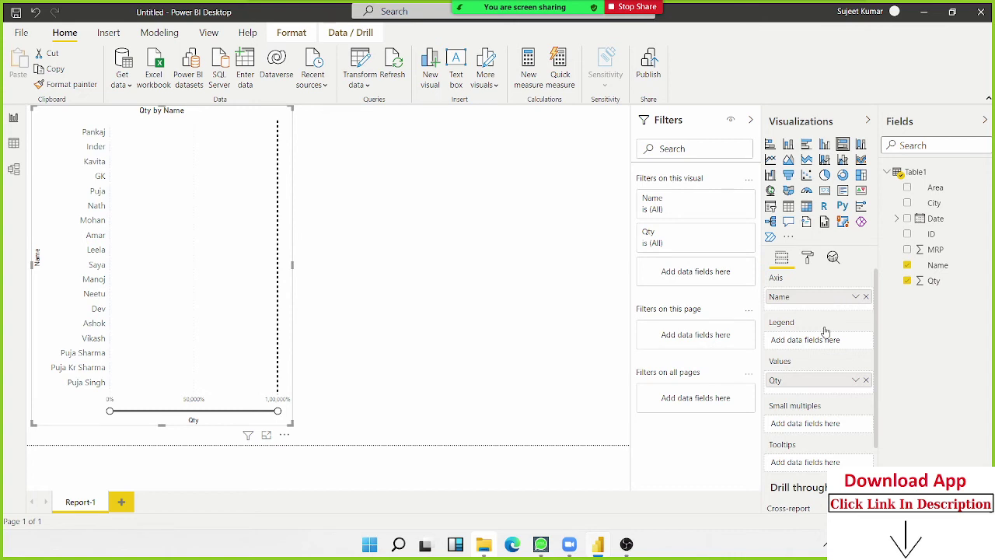
{"action": "left_click", "coordinate": [865, 296]}
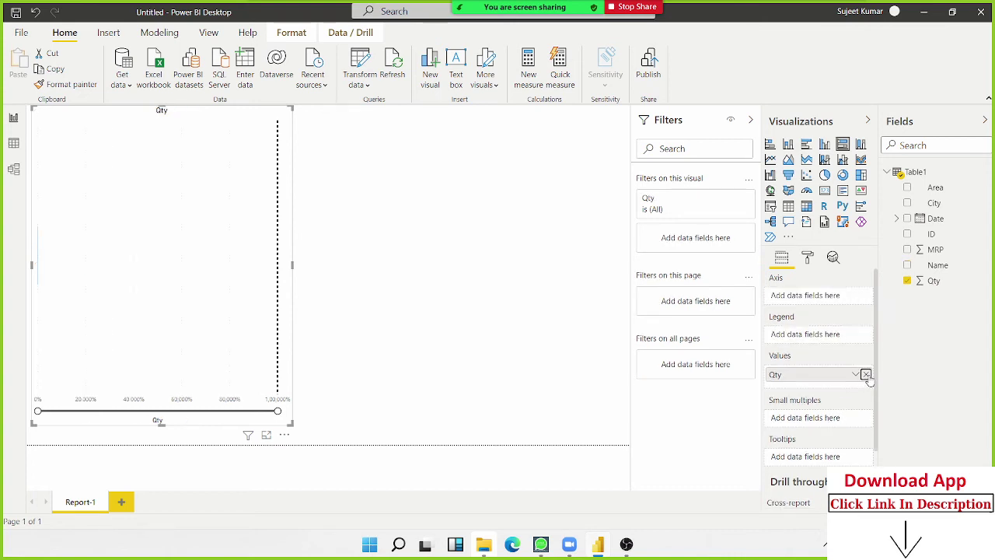
{"action": "left_click", "coordinate": [865, 374]}
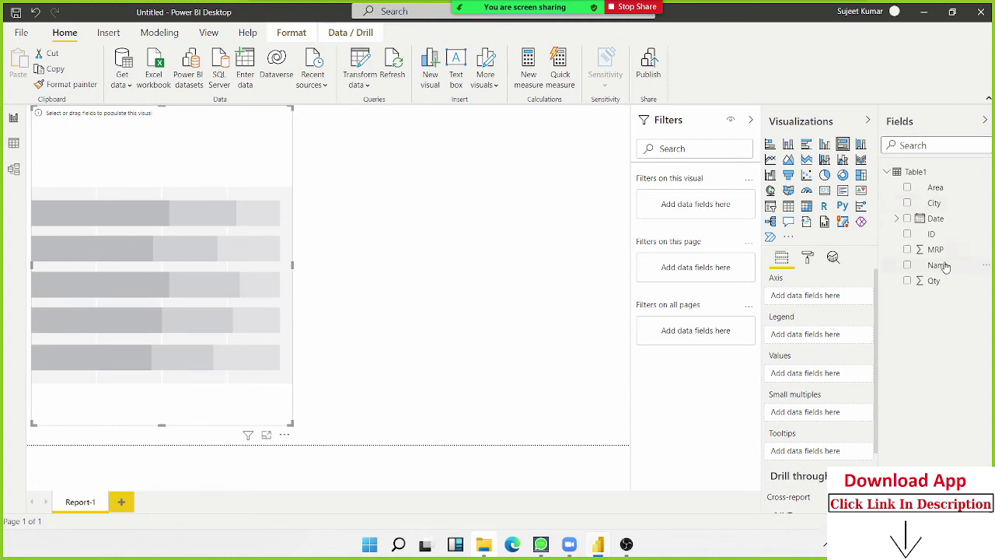
Put Name on the axis and Qty as values, rescale, and add City as legend
{"action": "left_click_drag", "start_coordinate": [937, 265], "coordinate": [226, 240]}
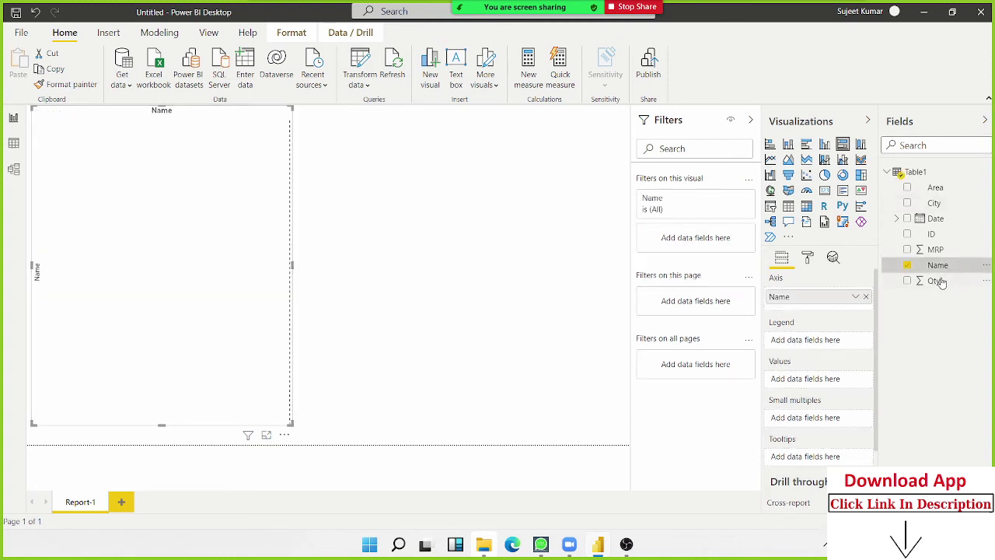
{"action": "left_click_drag", "start_coordinate": [933, 280], "coordinate": [233, 256]}
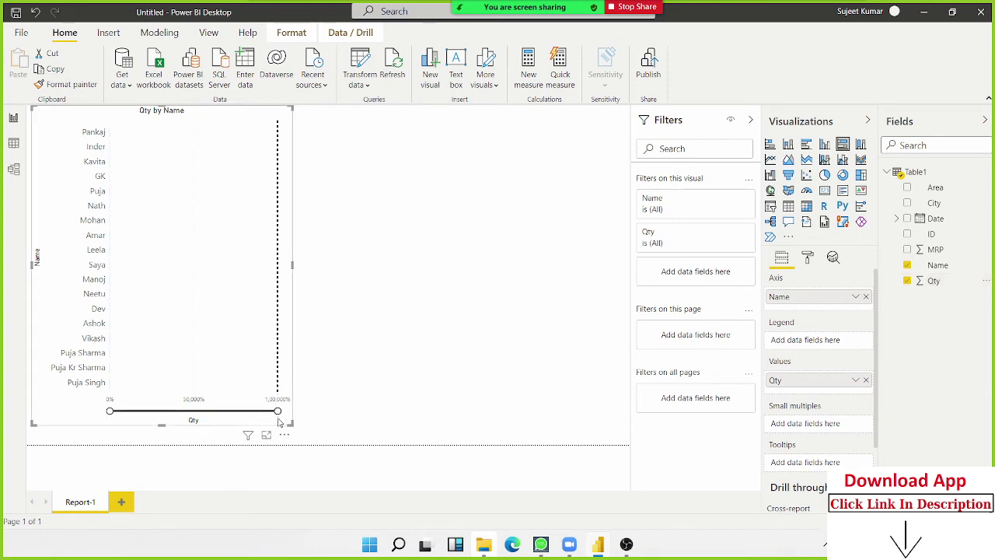
{"action": "mouse_move", "coordinate": [278, 412]}
{"action": "left_mouse_down"}
{"action": "mouse_move", "coordinate": [113, 411]}
{"action": "mouse_move", "coordinate": [105, 421]}
{"action": "left_mouse_up"}
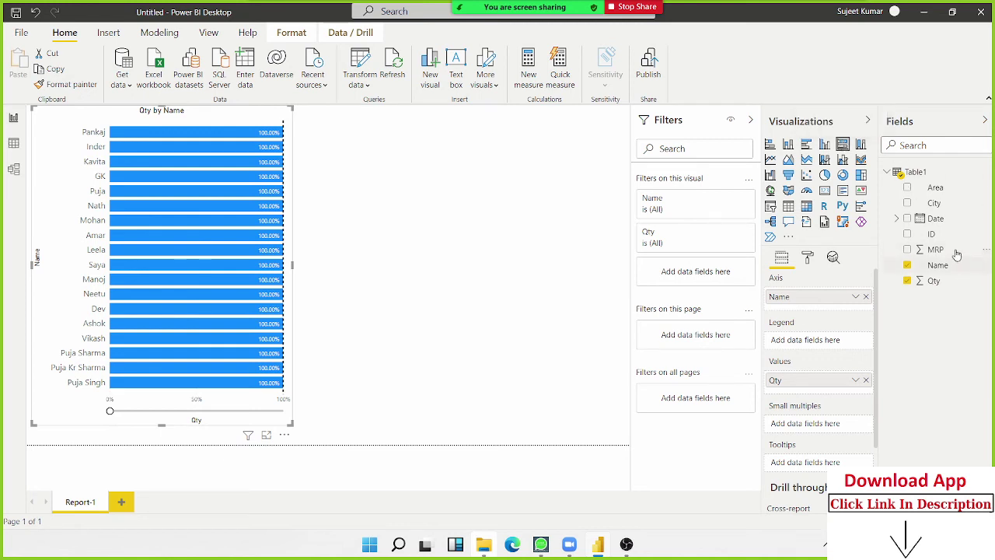
{"action": "left_click_drag", "start_coordinate": [949, 220], "coordinate": [821, 345]}
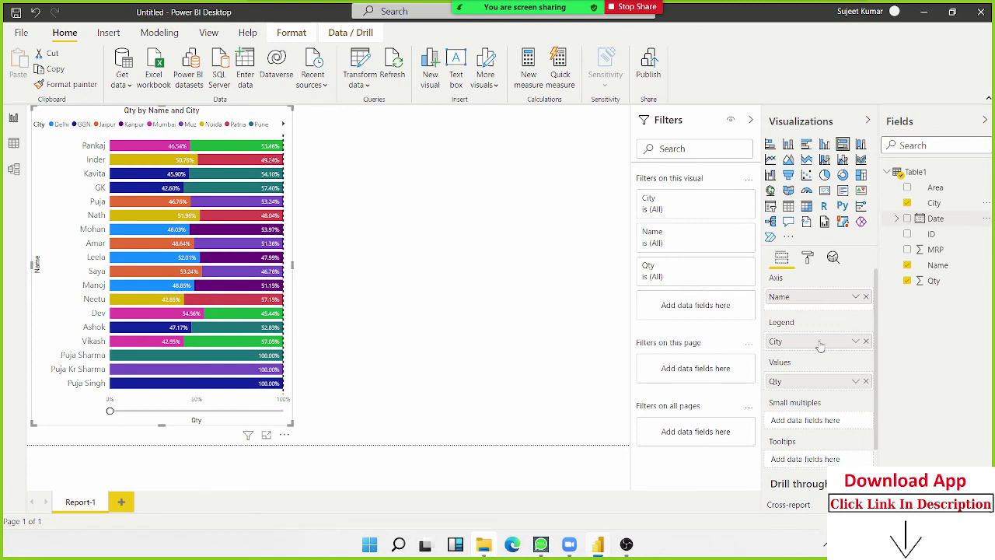
{"action": "mouse_move", "coordinate": [160, 152]}
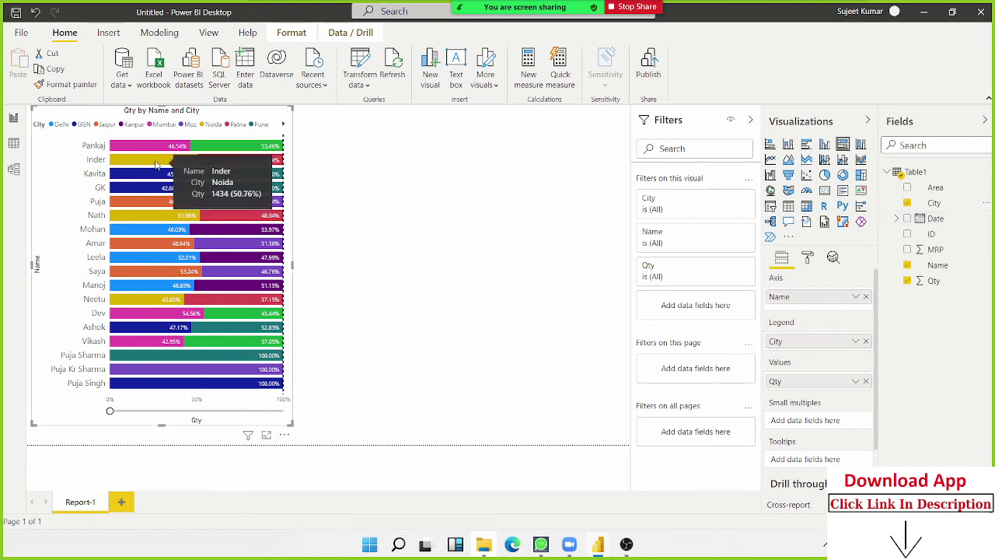
{"action": "mouse_move", "coordinate": [247, 159]}
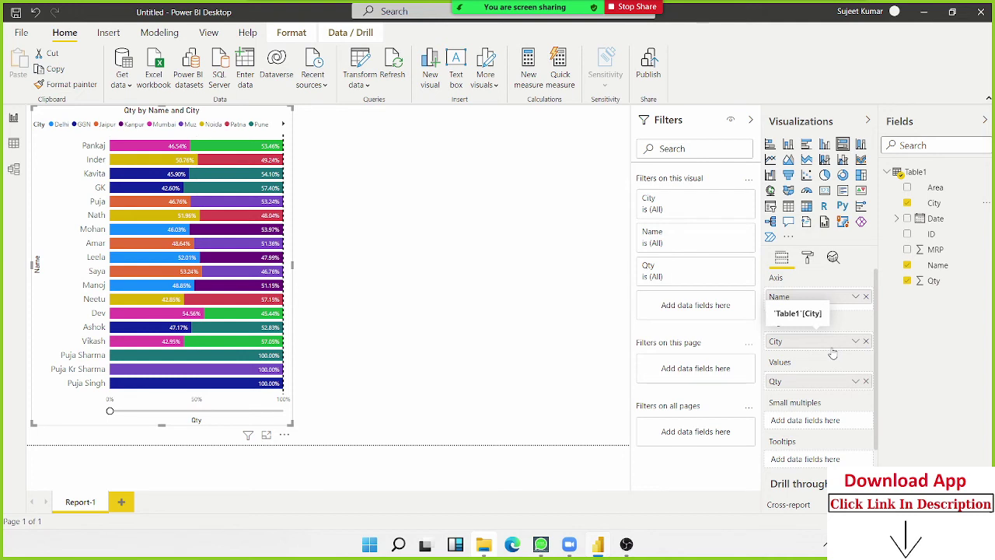
Switch to a 100% stacked column chart with data labels turned off
{"action": "left_click", "coordinate": [862, 147]}
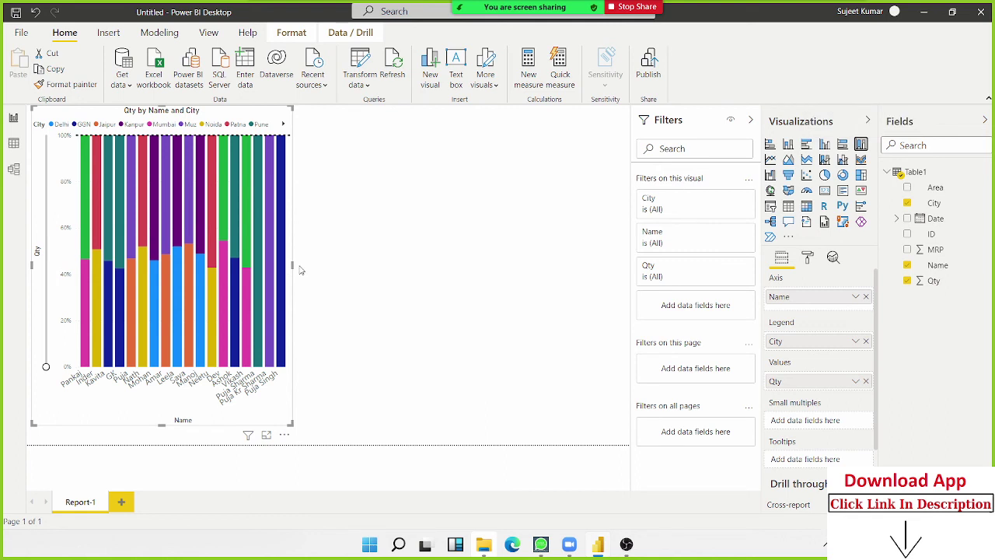
{"action": "left_click", "coordinate": [807, 259]}
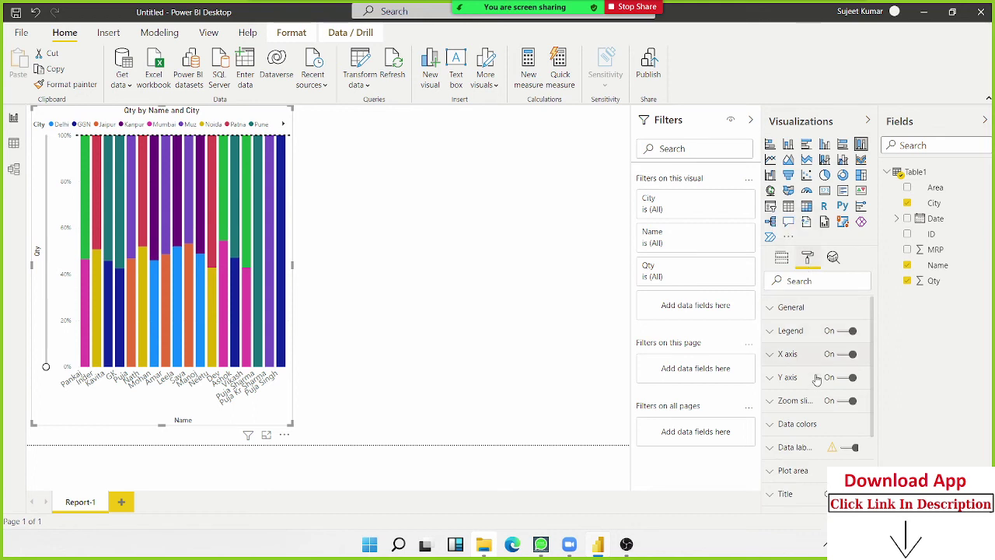
{"action": "left_click", "coordinate": [849, 448]}
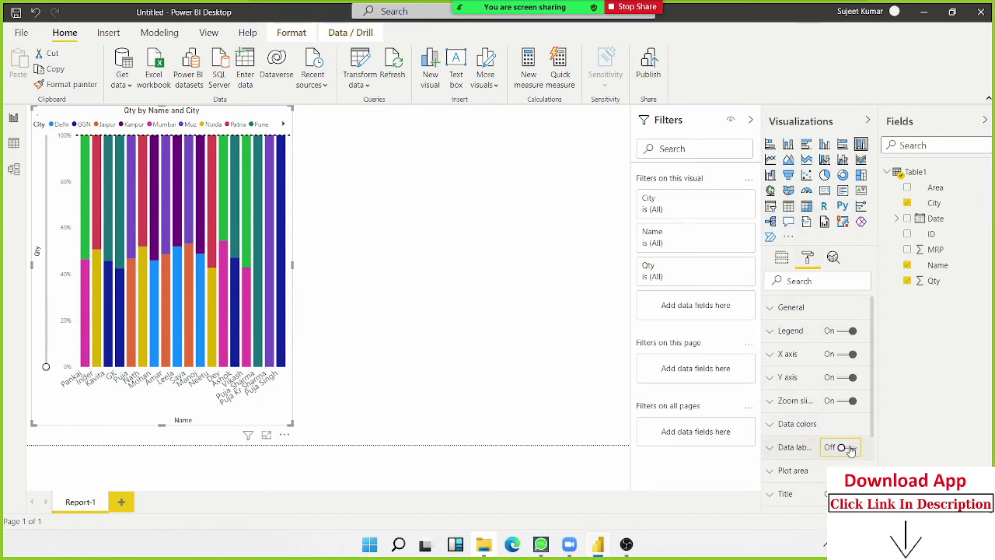
Rebuild with Name on axis and Qty as values, no City, then widen and rescale to 0–100%
{"action": "left_click", "coordinate": [781, 258]}
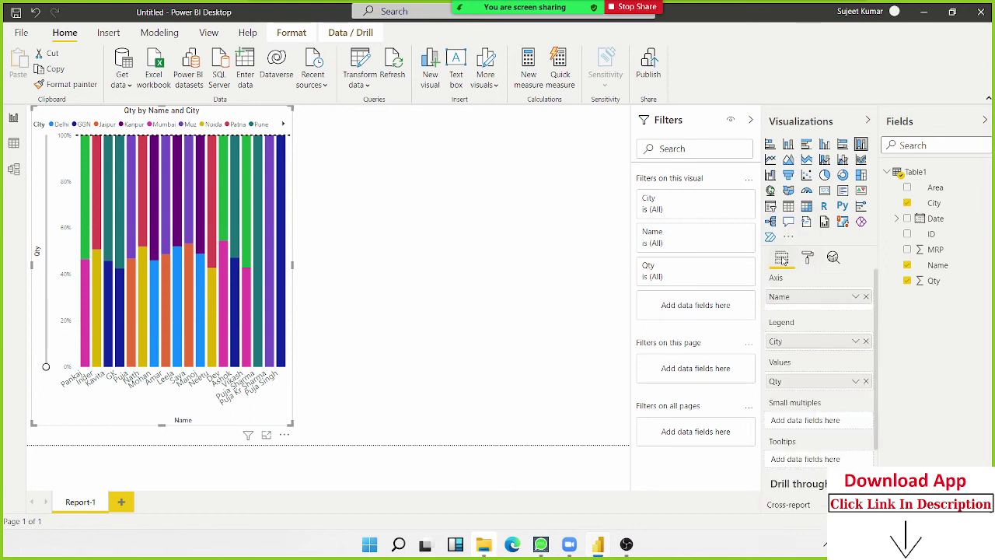
{"action": "left_click", "coordinate": [865, 381]}
{"action": "left_click", "coordinate": [865, 341]}
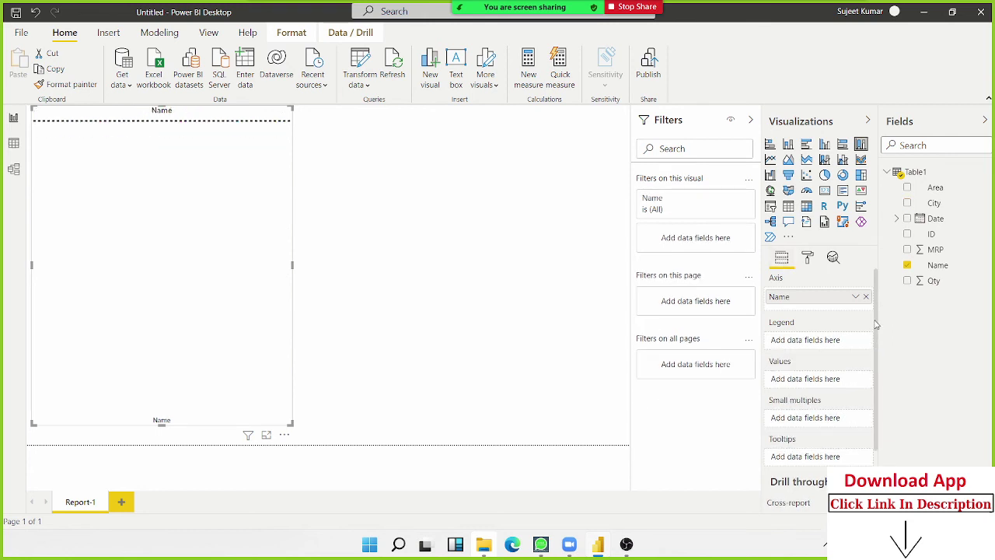
{"action": "left_click", "coordinate": [865, 296]}
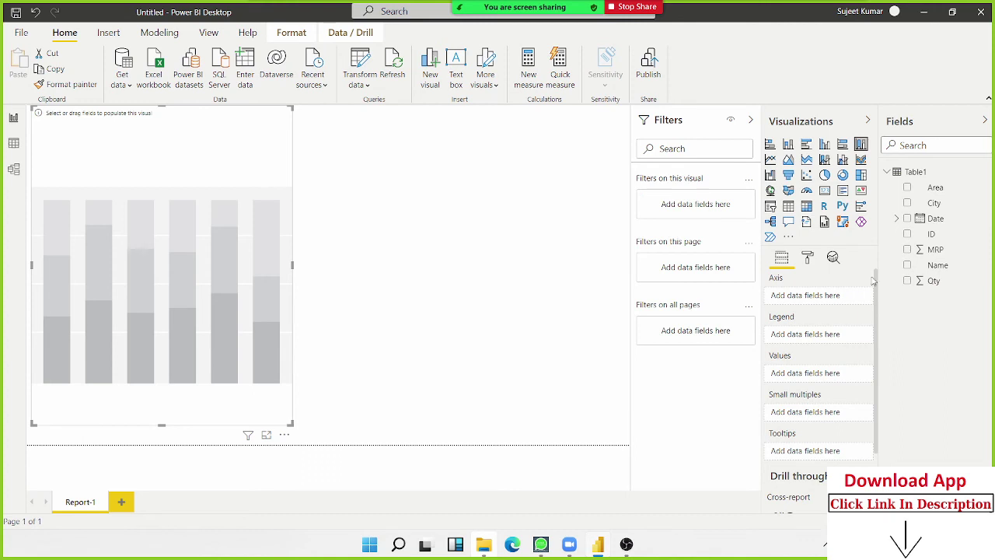
{"action": "left_click_drag", "start_coordinate": [932, 265], "coordinate": [574, 317]}
{"action": "left_click_drag", "start_coordinate": [932, 281], "coordinate": [199, 353]}
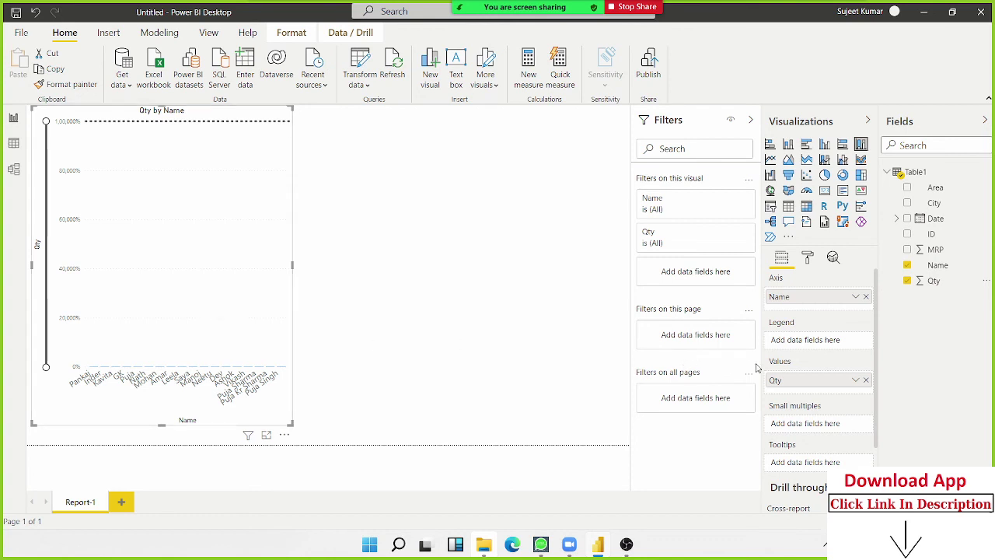
{"action": "left_click_drag", "start_coordinate": [334, 432], "coordinate": [404, 436]}
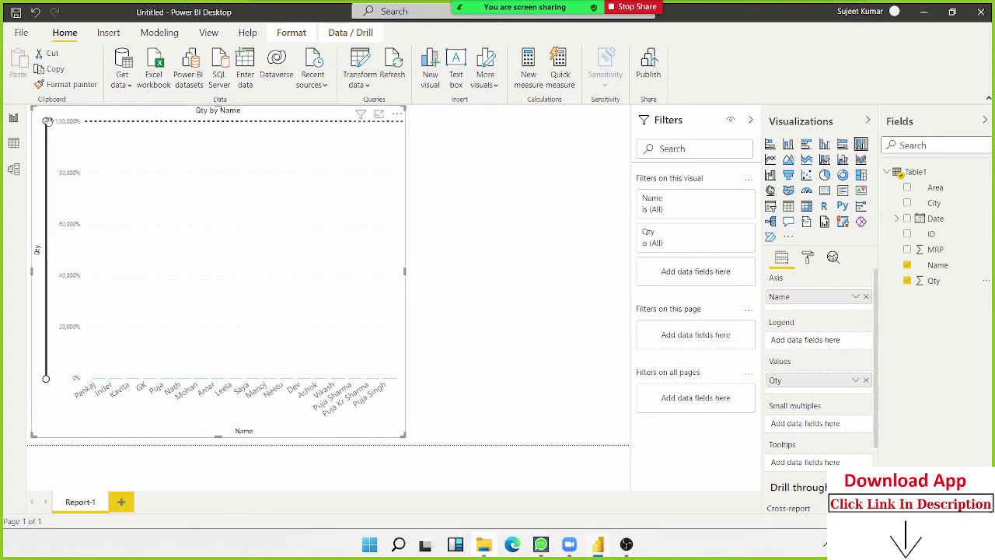
{"action": "left_click_drag", "start_coordinate": [47, 121], "coordinate": [45, 376]}
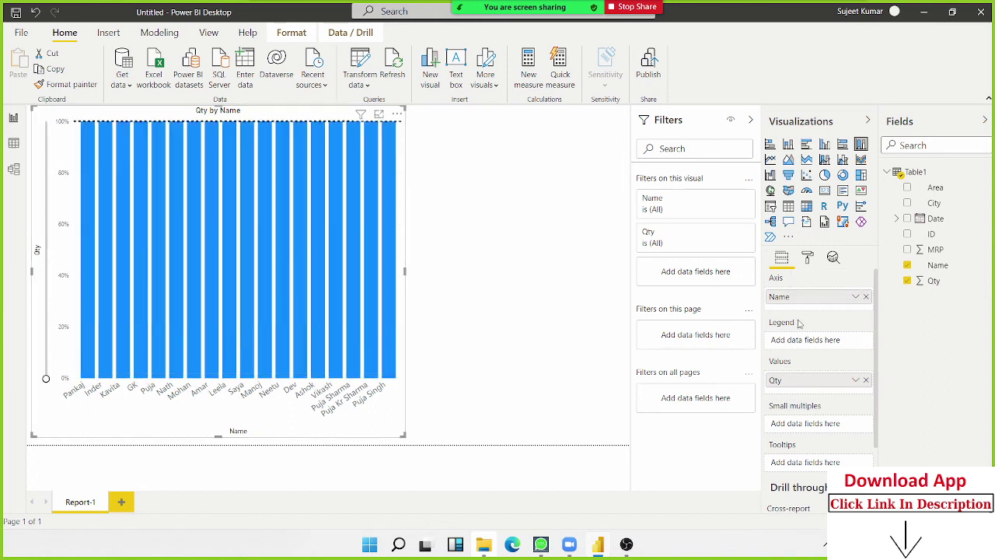
Turn the chart's zoom slider off in the Format visual settings
{"action": "left_click", "coordinate": [808, 258]}
{"action": "scroll", "coordinate": [824, 388], "scroll_direction": "down", "scroll_amount": 2}
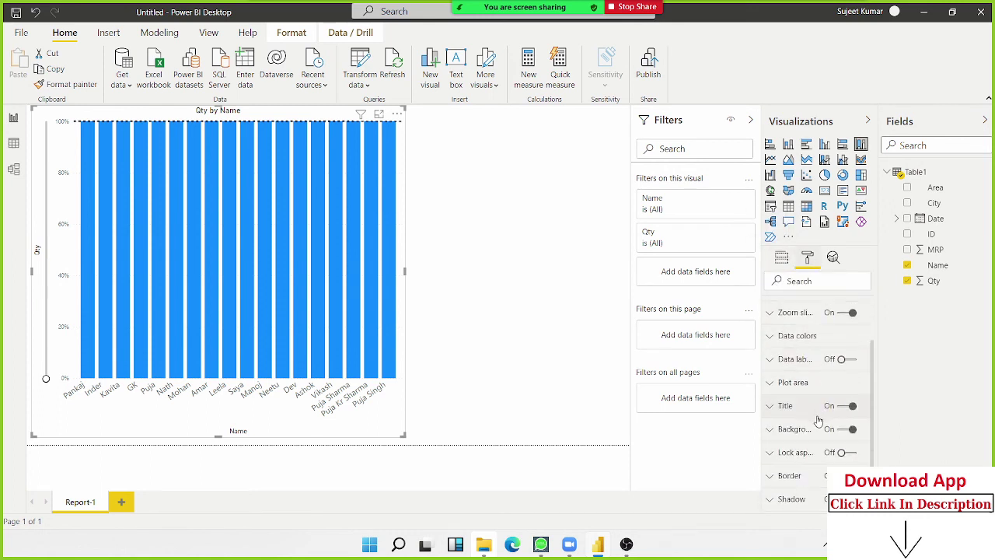
{"action": "scroll", "coordinate": [820, 412], "scroll_direction": "down", "scroll_amount": 1}
{"action": "scroll", "coordinate": [814, 435], "scroll_direction": "up", "scroll_amount": 2}
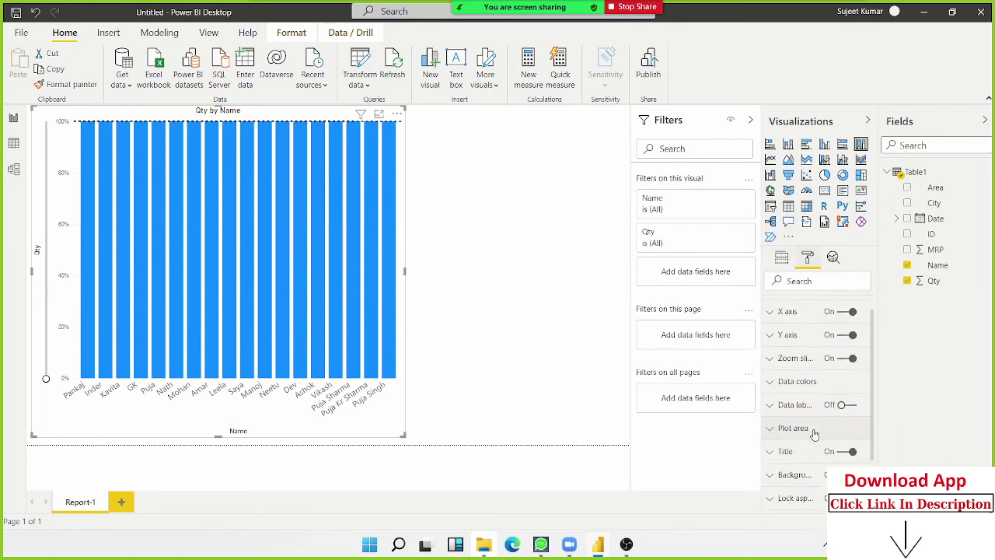
{"action": "scroll", "coordinate": [816, 433], "scroll_direction": "up", "scroll_amount": 1}
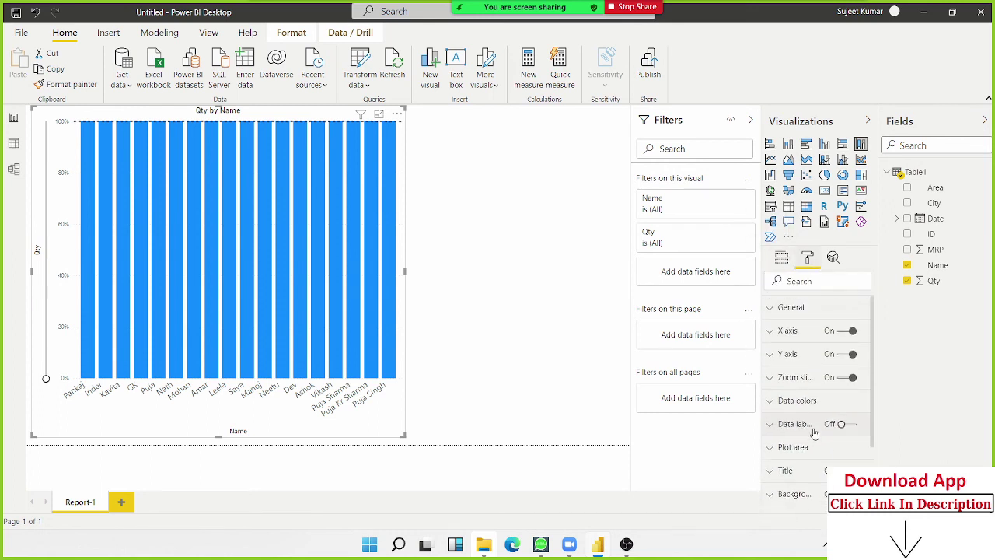
{"action": "left_click", "coordinate": [840, 378]}
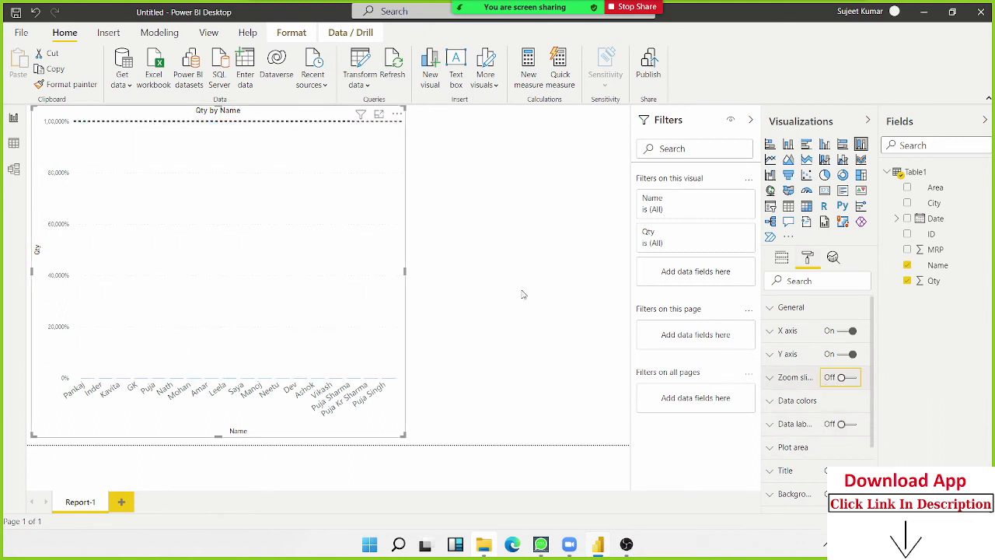
{"action": "left_click", "coordinate": [771, 308]}
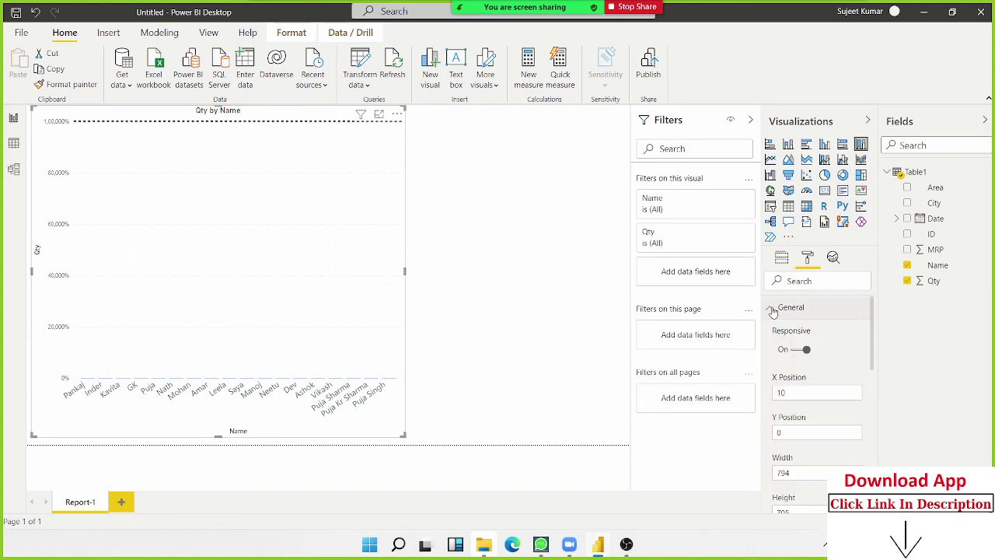
Move Qty briefly into the Legend, then back into Values
{"action": "left_click", "coordinate": [781, 260]}
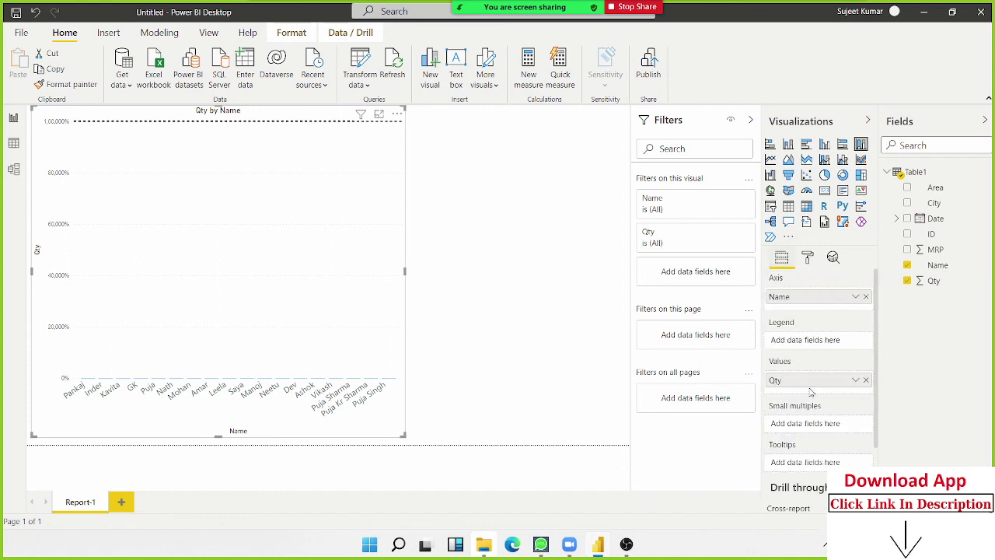
{"action": "left_click", "coordinate": [865, 380]}
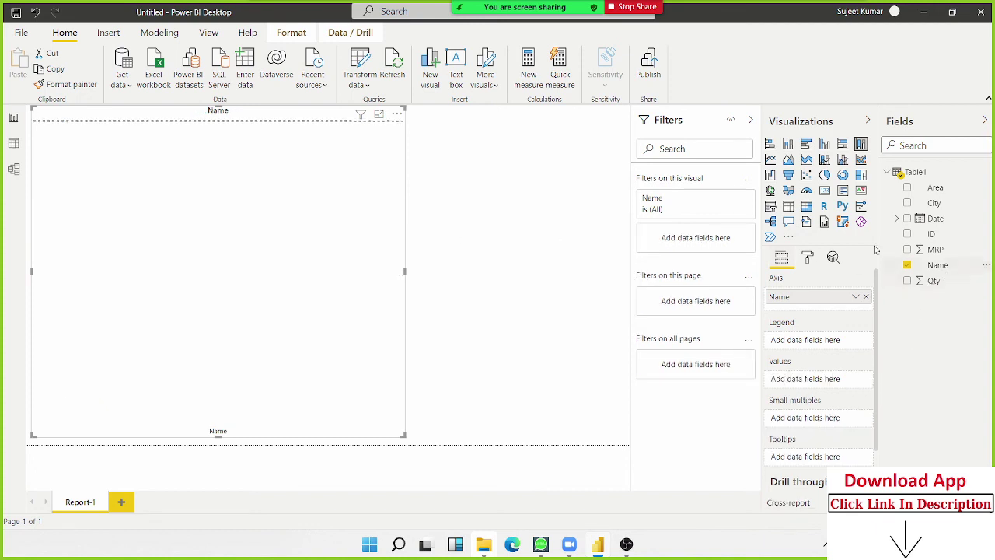
{"action": "left_click_drag", "start_coordinate": [936, 281], "coordinate": [809, 348]}
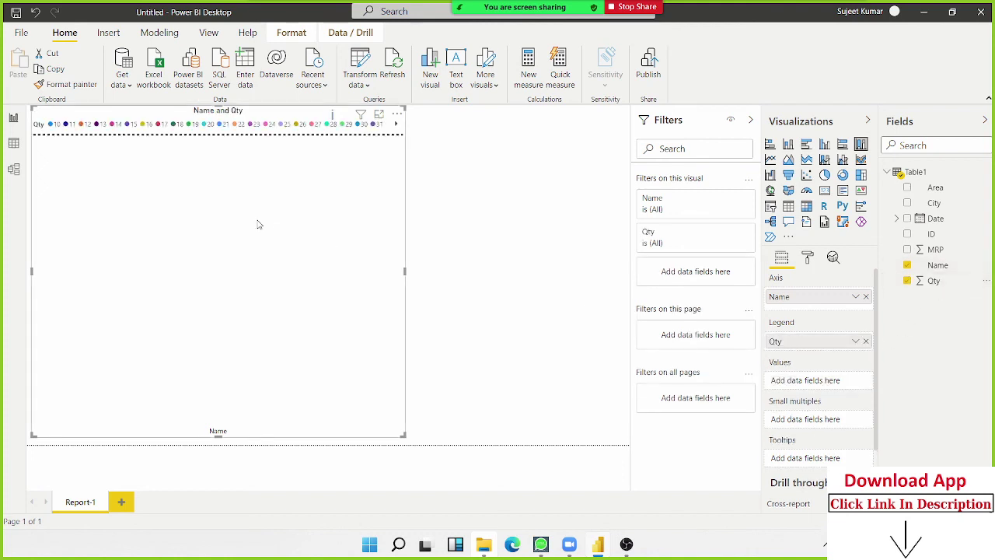
{"action": "left_click_drag", "start_coordinate": [783, 342], "coordinate": [790, 386]}
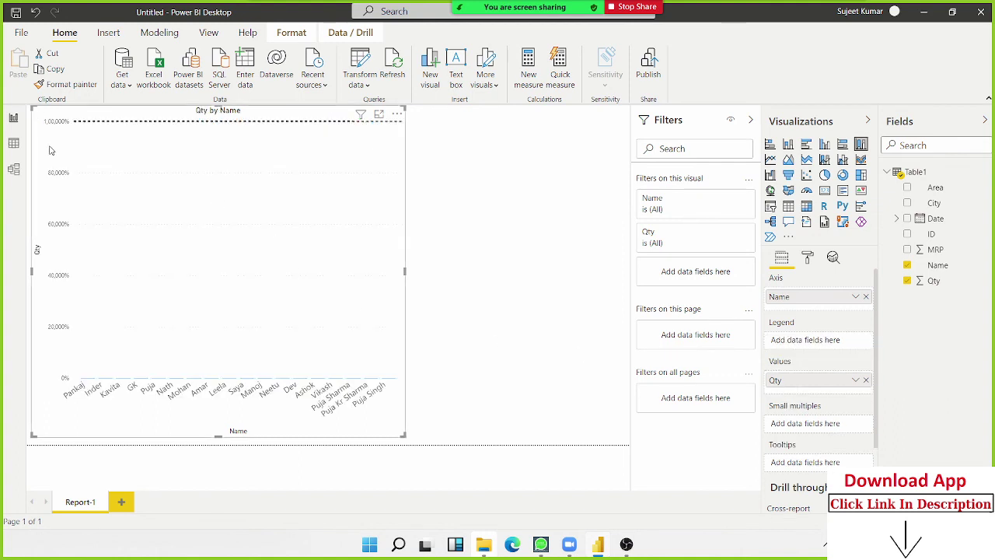
Set the X axis maximum size from 25% to 1%
{"action": "left_click", "coordinate": [807, 257]}
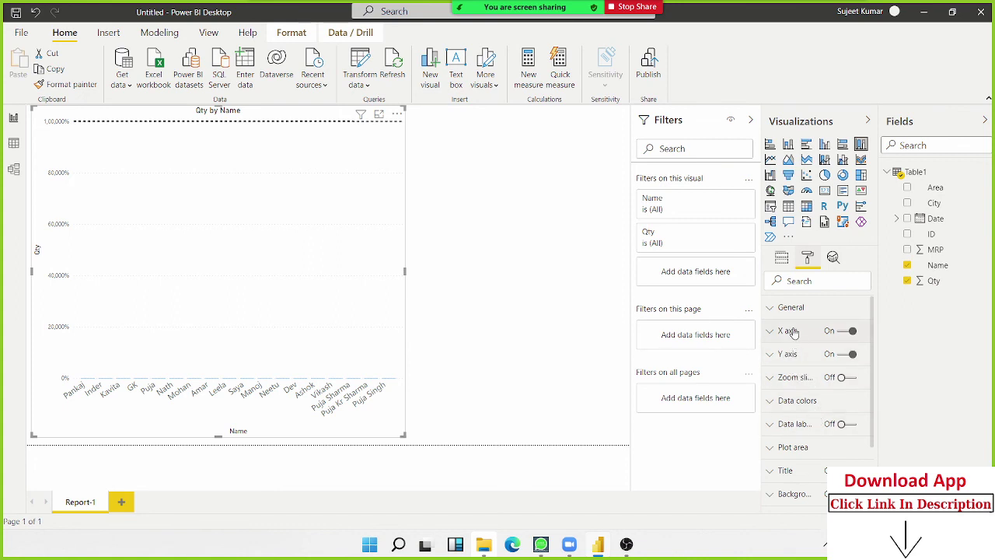
{"action": "left_click", "coordinate": [793, 332]}
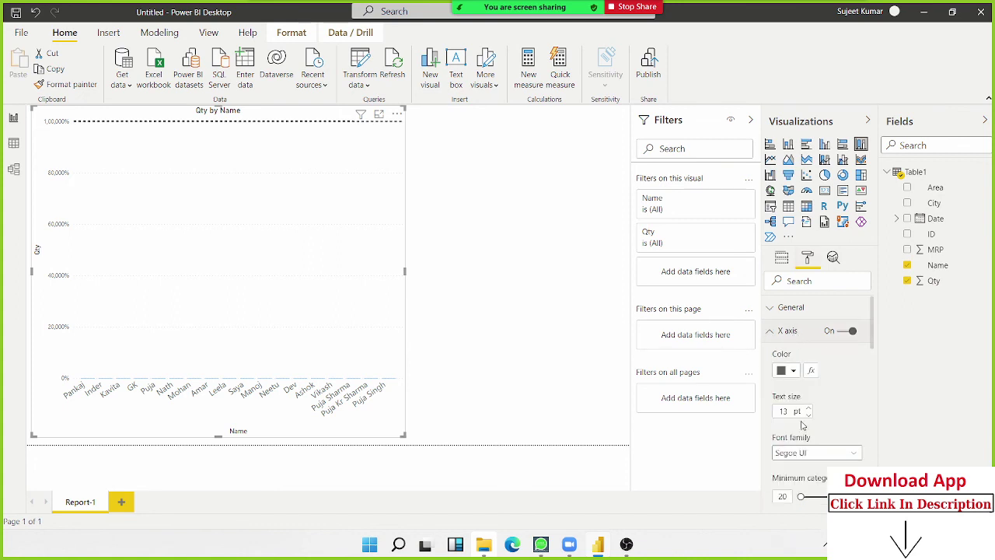
{"action": "scroll", "coordinate": [803, 427], "scroll_direction": "down", "scroll_amount": 2}
{"action": "scroll", "coordinate": [803, 427], "scroll_direction": "down", "scroll_amount": 3}
{"action": "scroll", "coordinate": [797, 407], "scroll_direction": "down", "scroll_amount": 1}
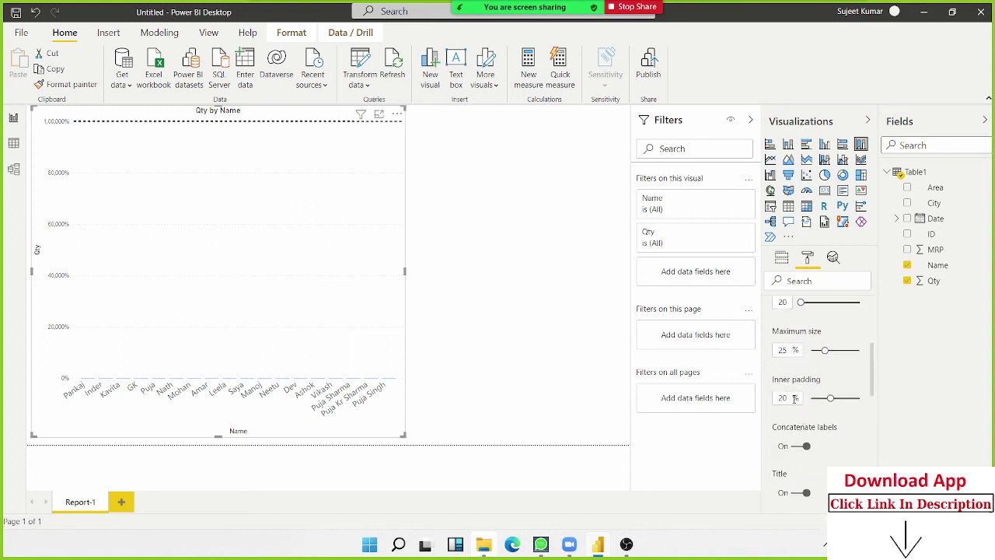
{"action": "scroll", "coordinate": [792, 373], "scroll_direction": "up", "scroll_amount": 2}
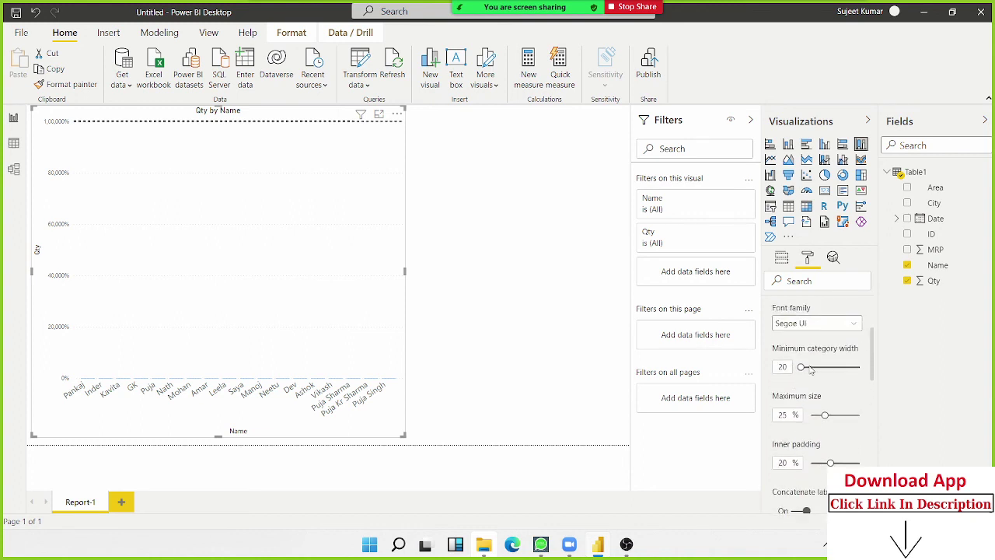
{"action": "double_click", "coordinate": [785, 414]}
{"action": "left_click", "coordinate": [825, 414]}
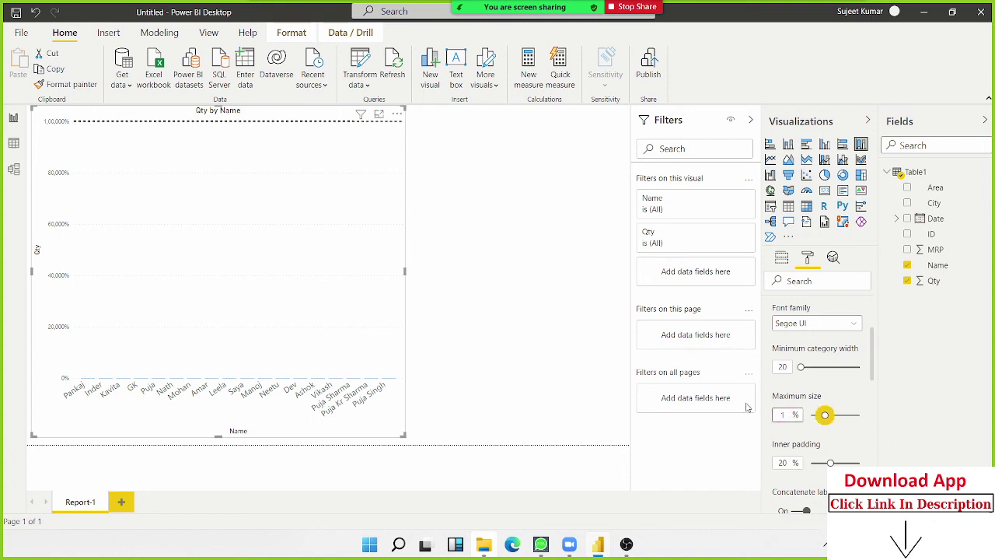
Try 100% inner padding on the X axis, then restore it to 20%
{"action": "double_click", "coordinate": [785, 462]}
{"action": "key", "text": "Return"}
{"action": "type", "text": "20"}
{"action": "key", "text": "Return"}
{"action": "key", "text": "BackSpace"}
Collapse the X axis settings and expand the Y axis settings
{"action": "scroll", "coordinate": [774, 446], "scroll_direction": "down", "scroll_amount": 3}
{"action": "scroll", "coordinate": [775, 438], "scroll_direction": "up", "scroll_amount": 3}
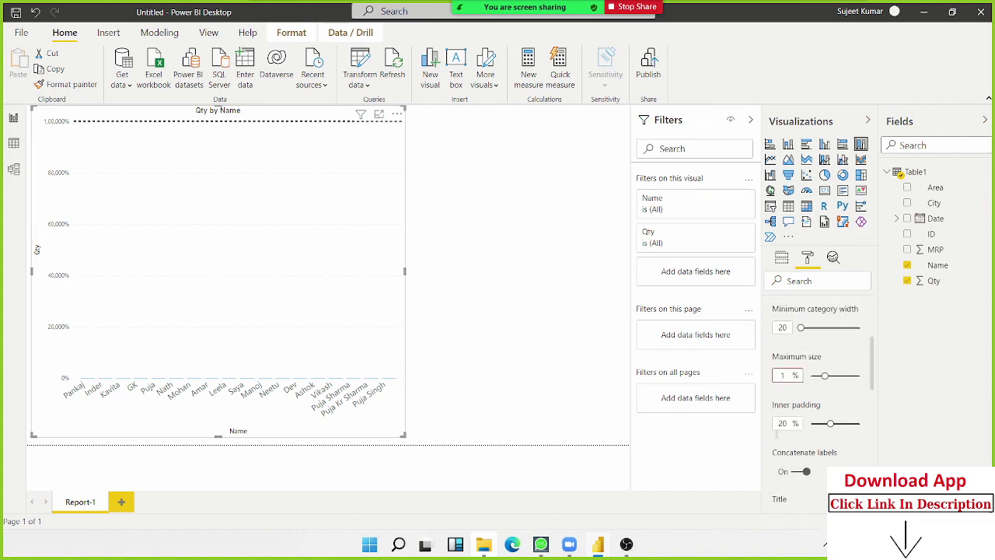
{"action": "scroll", "coordinate": [790, 402], "scroll_direction": "up", "scroll_amount": 3}
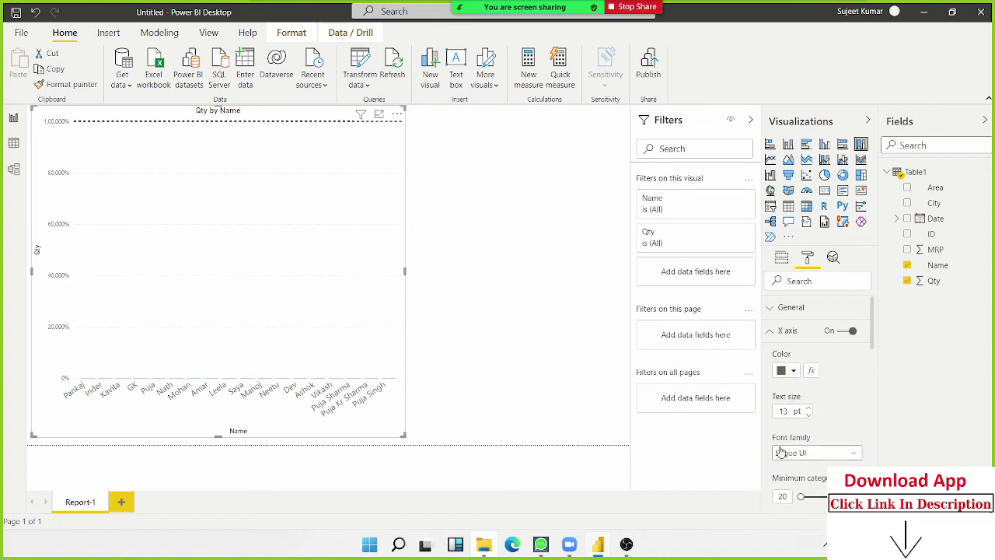
{"action": "left_click", "coordinate": [769, 331]}
{"action": "left_click", "coordinate": [771, 356]}
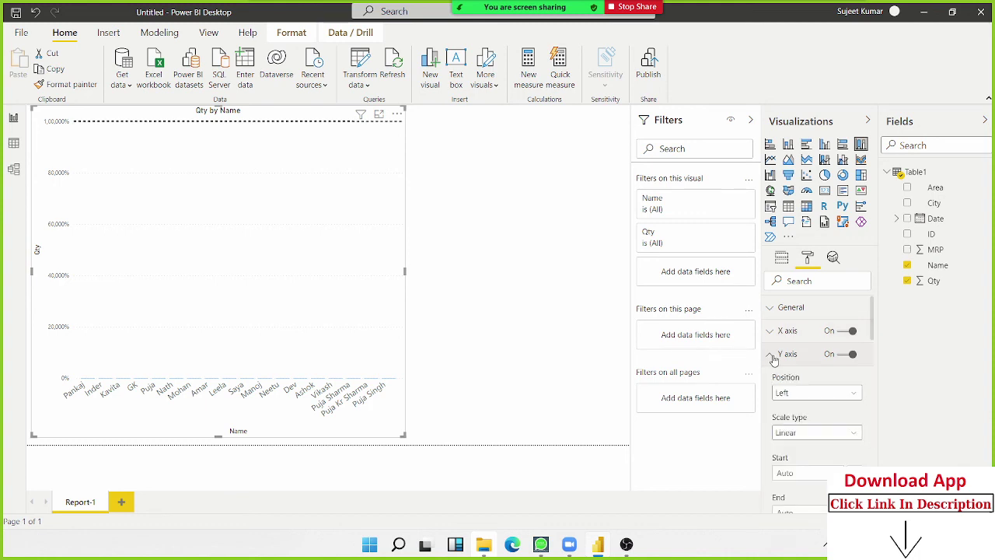
{"action": "scroll", "coordinate": [791, 434], "scroll_direction": "down", "scroll_amount": 1}
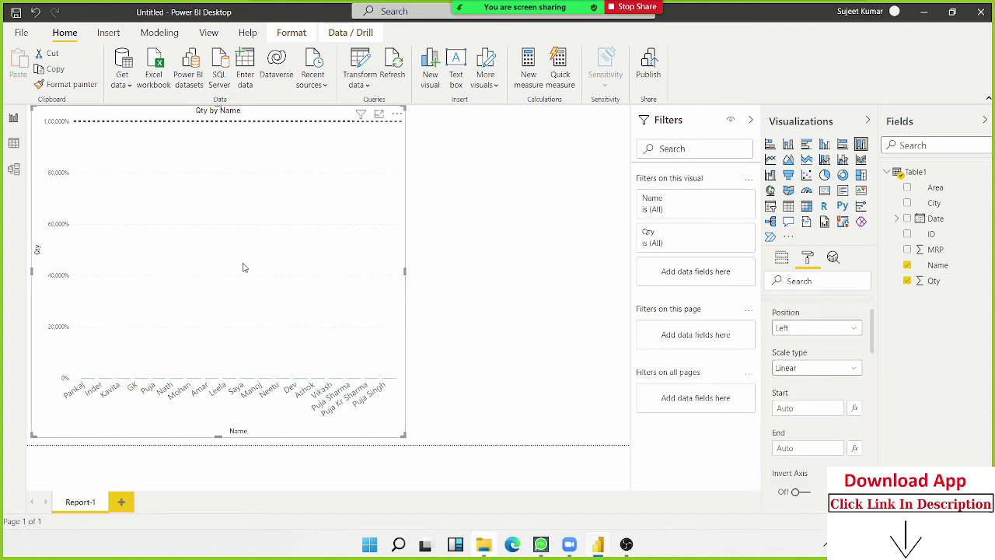
Delete the old chart and add an enlarged empty 100% stacked column chart
{"action": "key", "text": "Delete"}
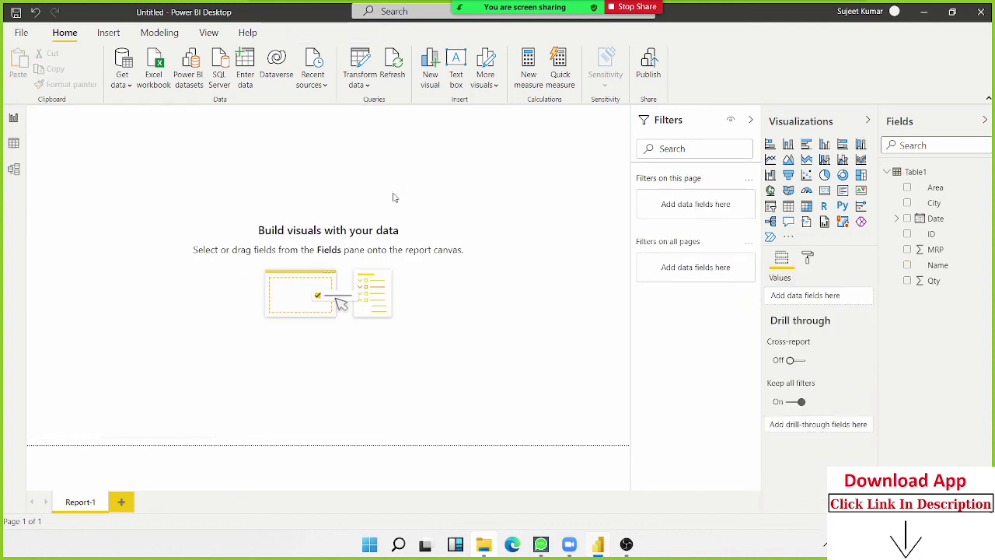
{"action": "left_click", "coordinate": [861, 146]}
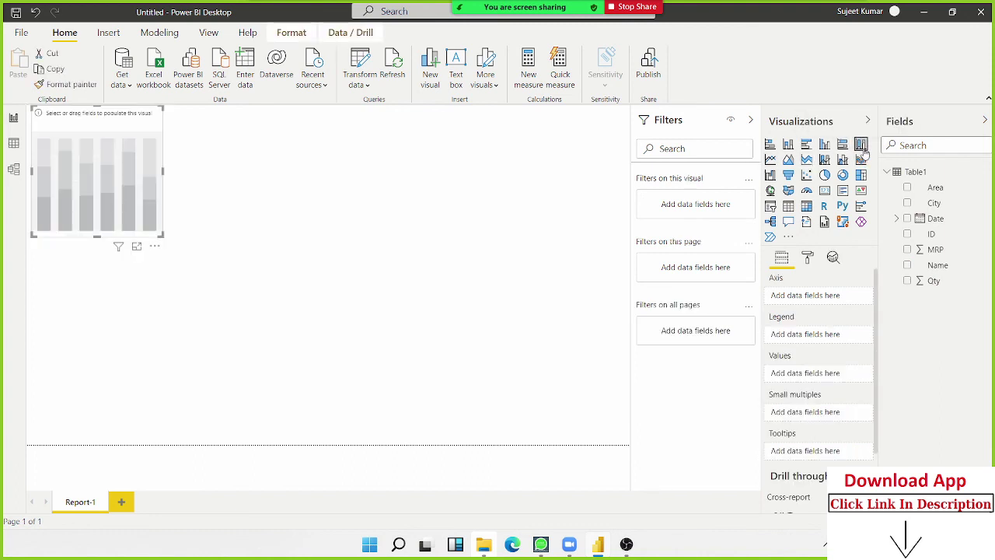
{"action": "left_click_drag", "start_coordinate": [159, 242], "coordinate": [246, 337]}
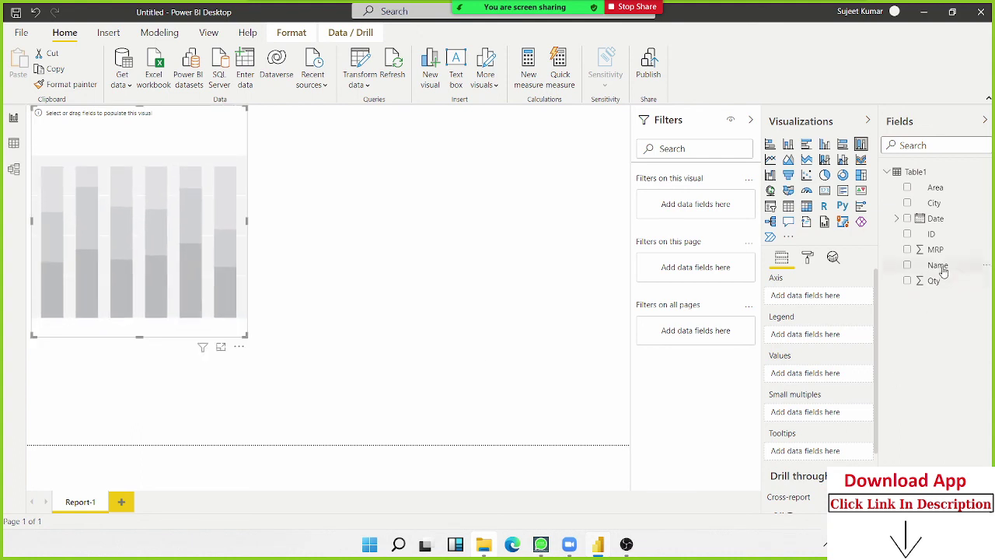
Add Name as axis, Qty as values and City as legend, enlarging the chart
{"action": "left_click_drag", "start_coordinate": [937, 265], "coordinate": [189, 244]}
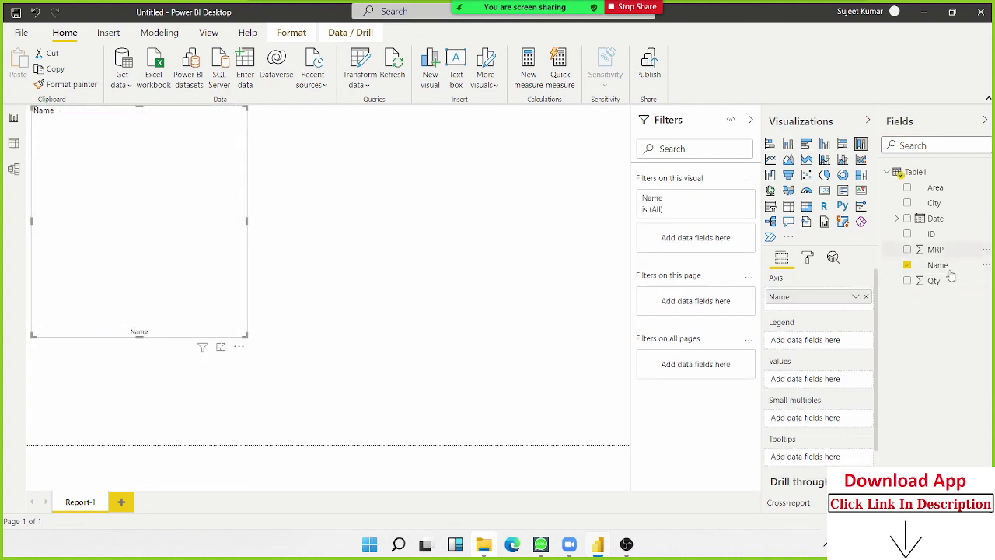
{"action": "left_click_drag", "start_coordinate": [946, 290], "coordinate": [820, 385]}
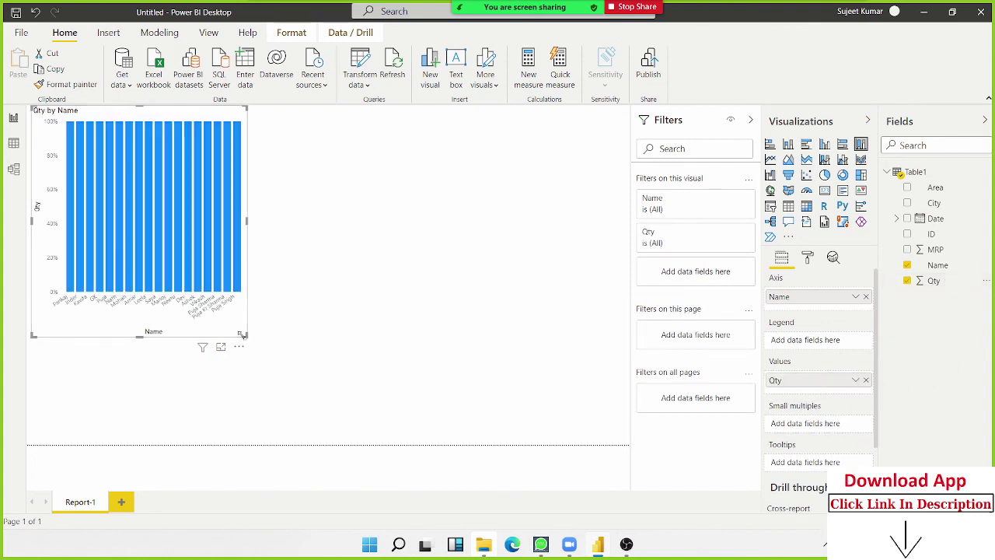
{"action": "left_click_drag", "start_coordinate": [247, 336], "coordinate": [321, 367]}
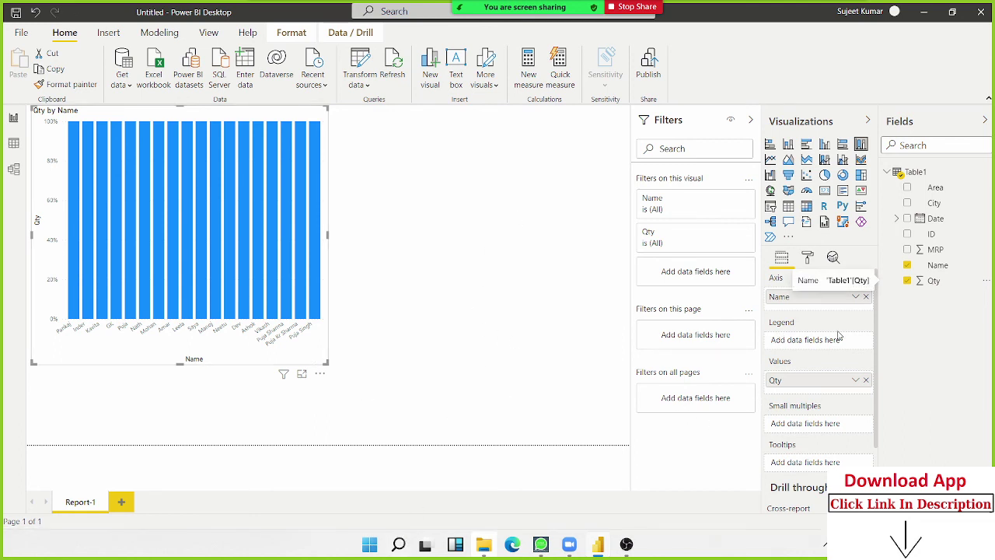
{"action": "left_click_drag", "start_coordinate": [933, 281], "coordinate": [821, 343]}
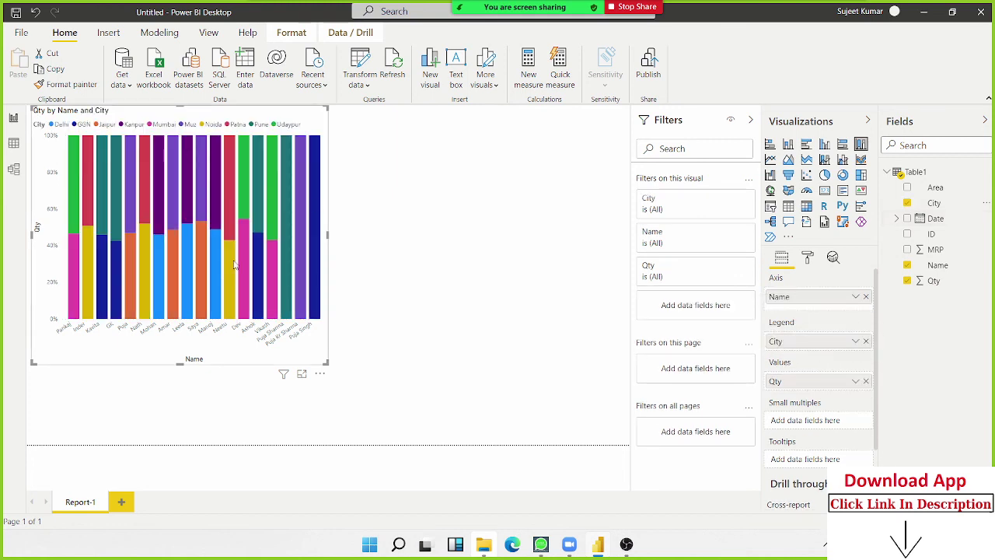
{"action": "mouse_move", "coordinate": [233, 261]}
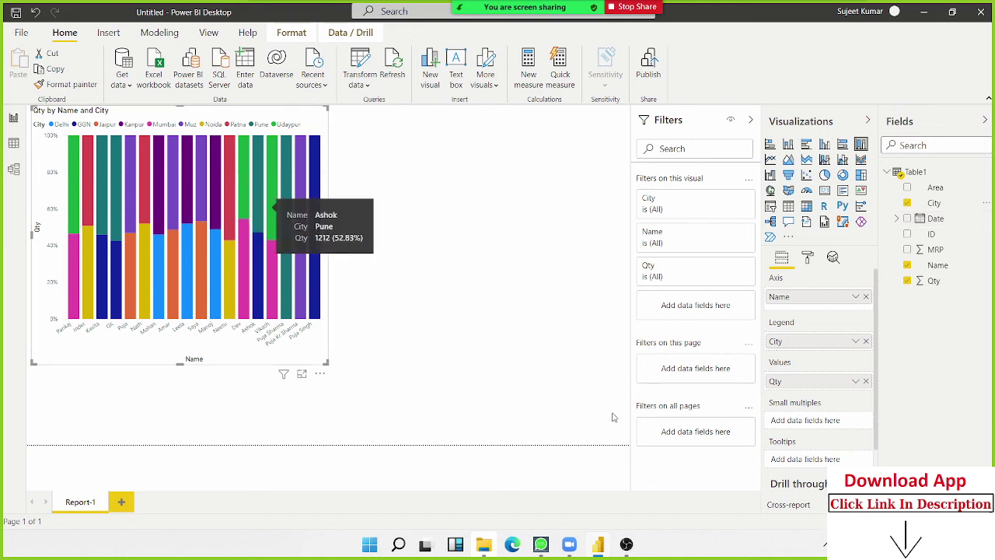
{"action": "left_click_drag", "start_coordinate": [327, 362], "coordinate": [343, 387]}
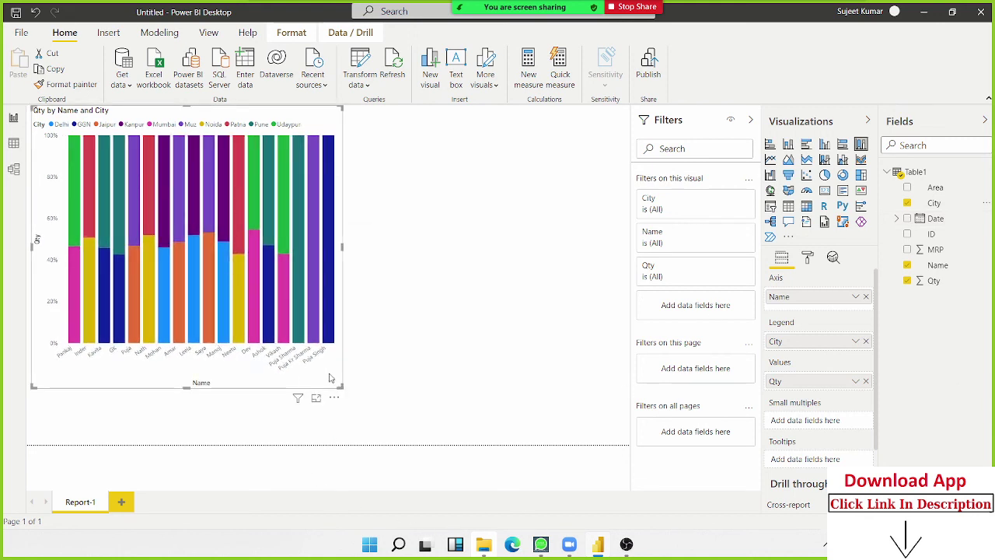
Delete the Qty by Name and City chart and minimize Power BI to the desktop
{"action": "key", "text": "Delete"}
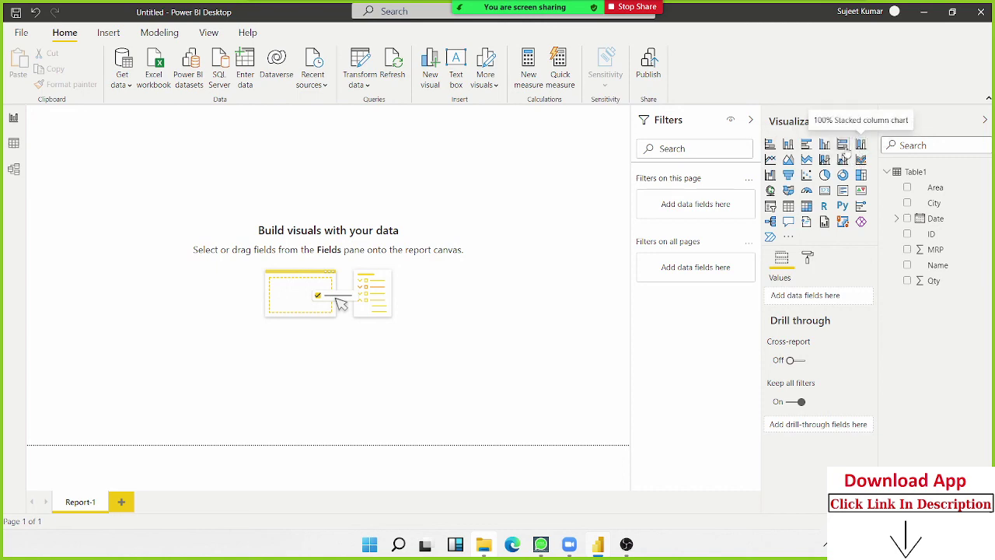
{"action": "key", "text": "super+d"}
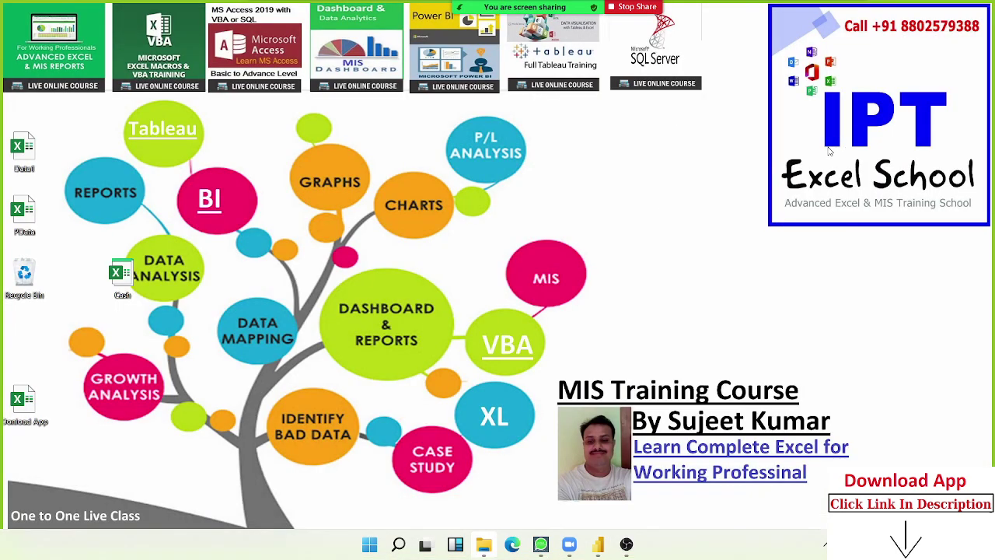